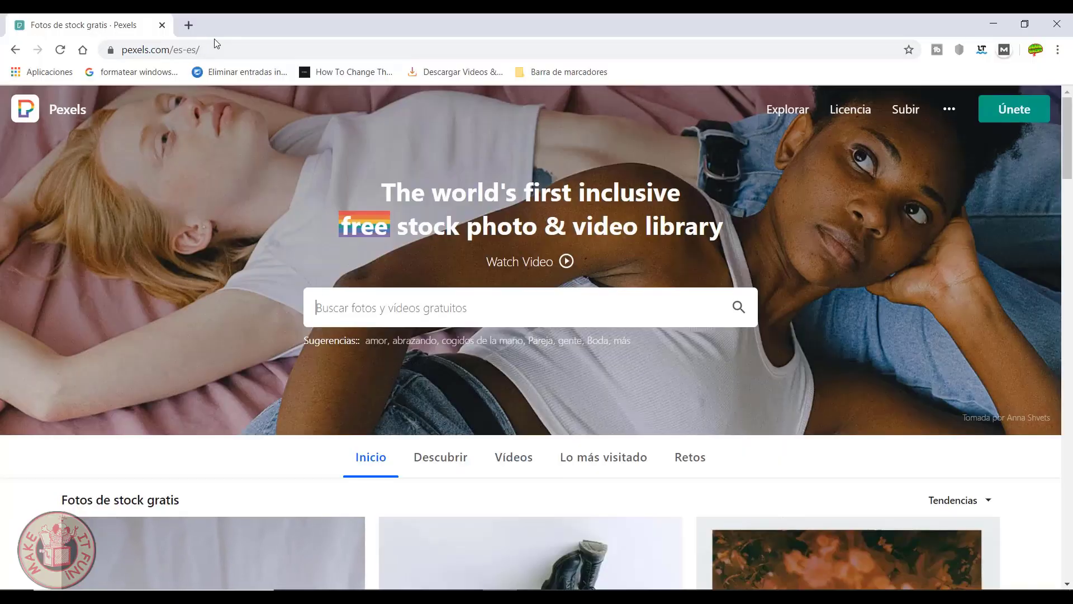
Search Pexels for 'hada' and browse the fairy photo results
left_click(211, 50)
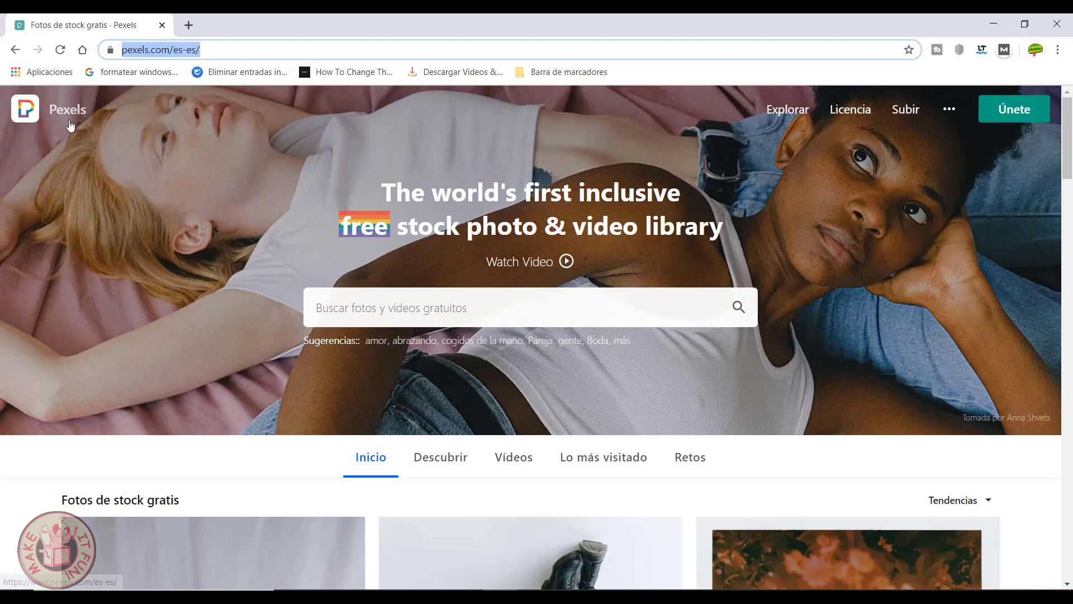
left_click(411, 312)
type("ha")
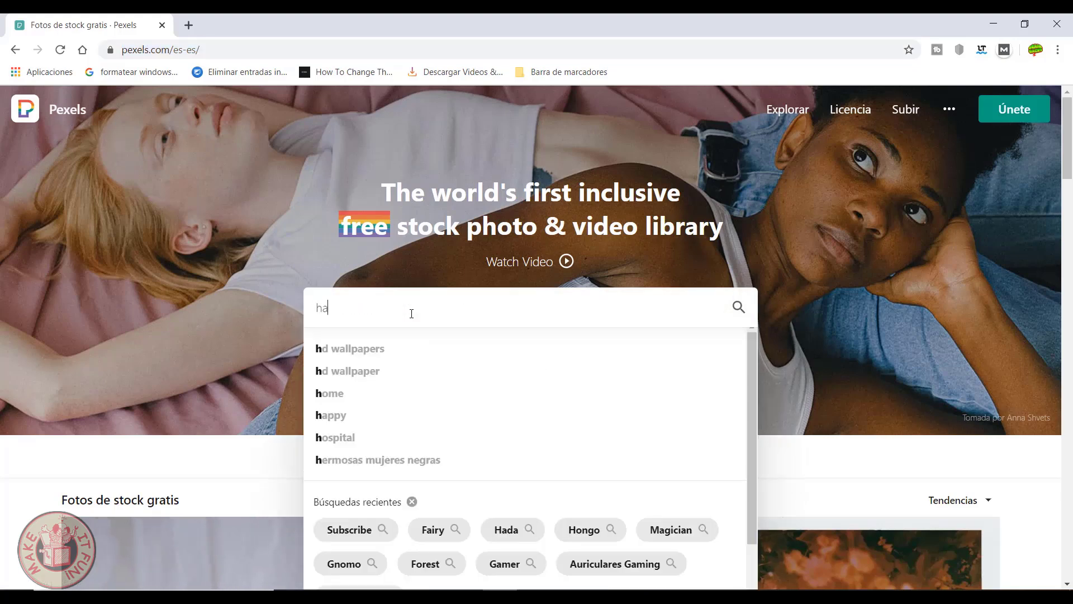
type("da")
key("Return")
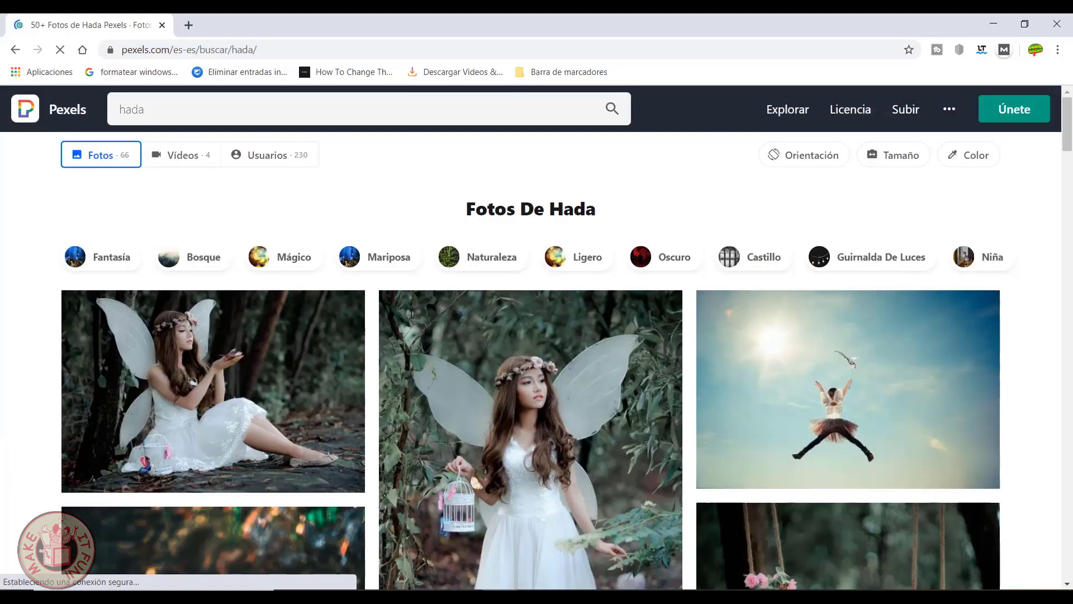
scroll(410, 441, "down", 2)
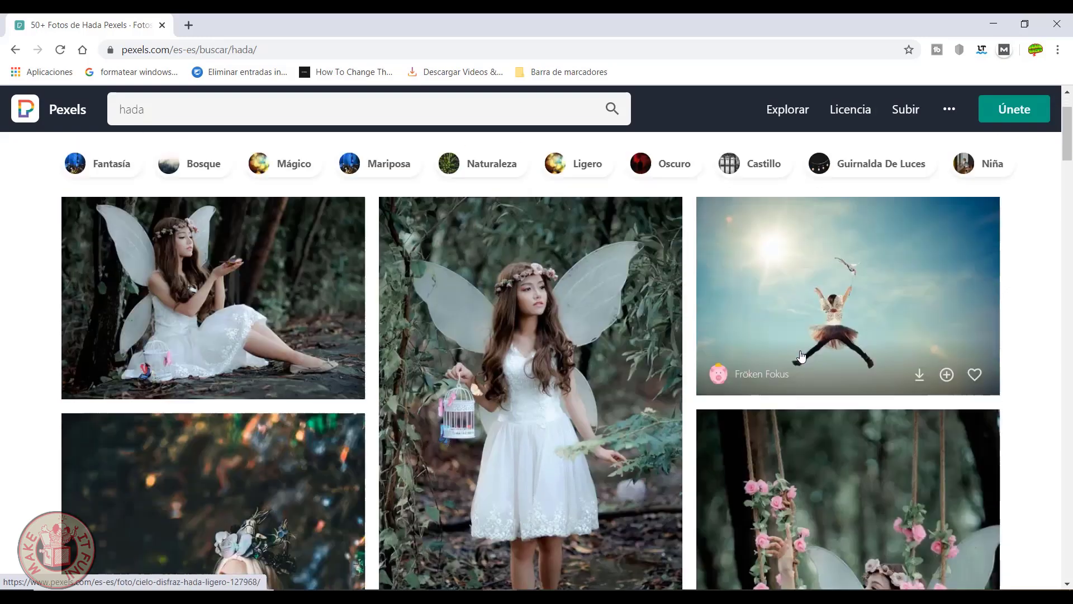
scroll(410, 441, "down", 3)
scroll(477, 235, "up", 2)
scroll(476, 235, "up", 2)
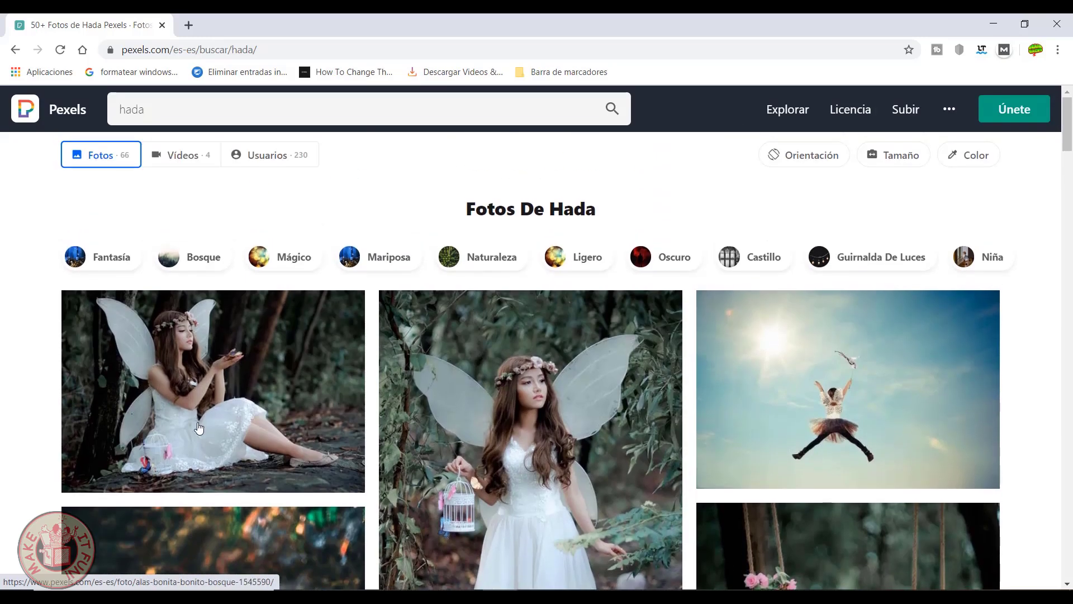
Download the photo of the fairy sitting against a tree for free
left_click(352, 363)
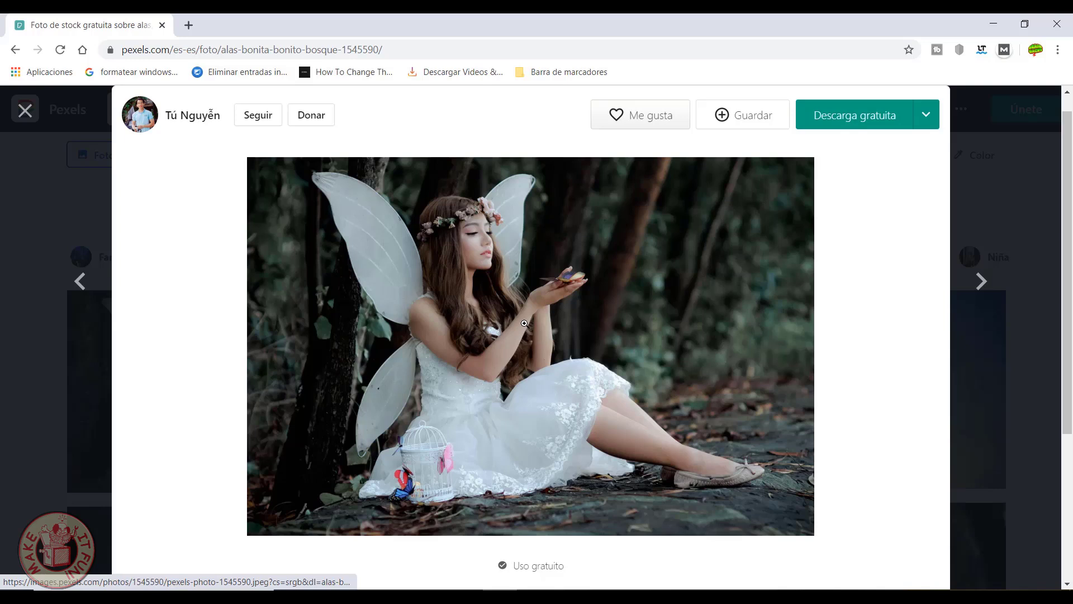
left_click(852, 115)
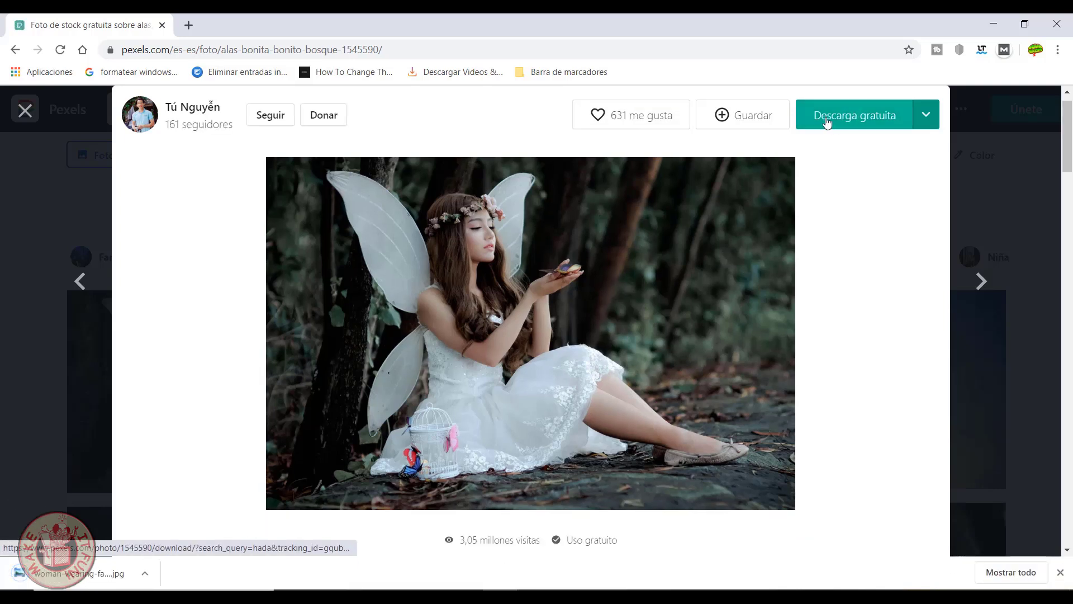
left_click(25, 111)
left_click_drag(162, 109, 85, 110)
type("hong")
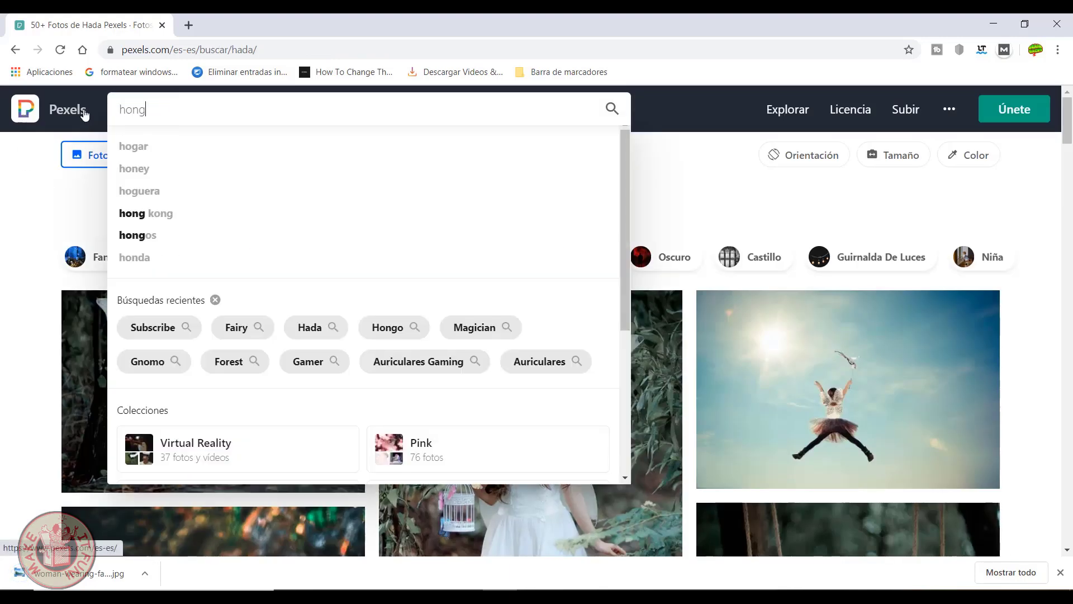
Search Pexels for 'hongo', download the red spotted mushroom photo and minimize Chrome
type("o")
key("Return")
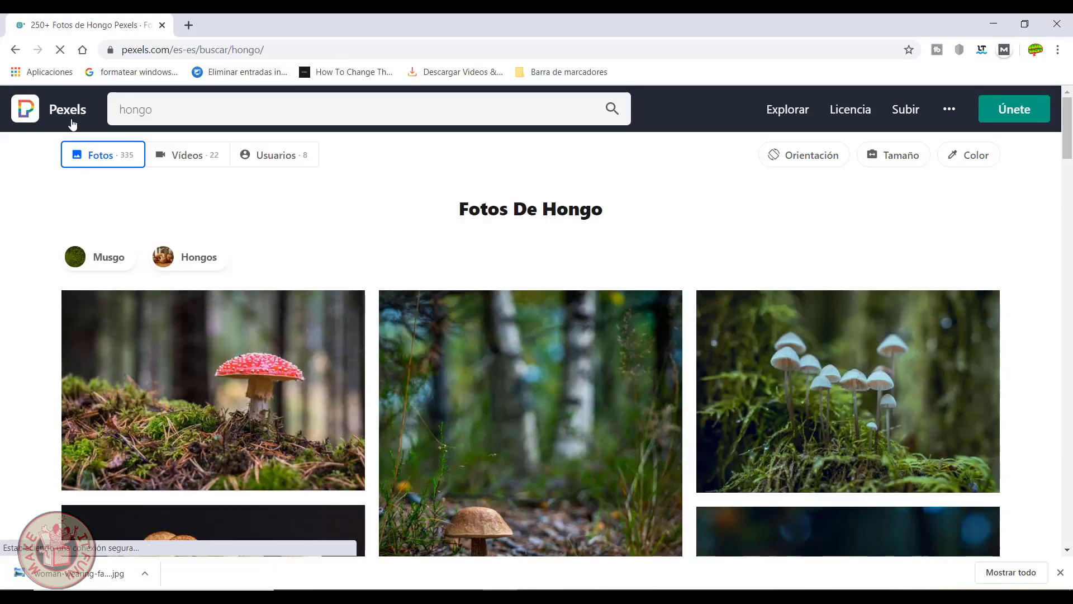
mouse_move(1069, 125)
left_mouse_down()
mouse_move(1057, 323)
mouse_move(1069, 262)
left_mouse_up()
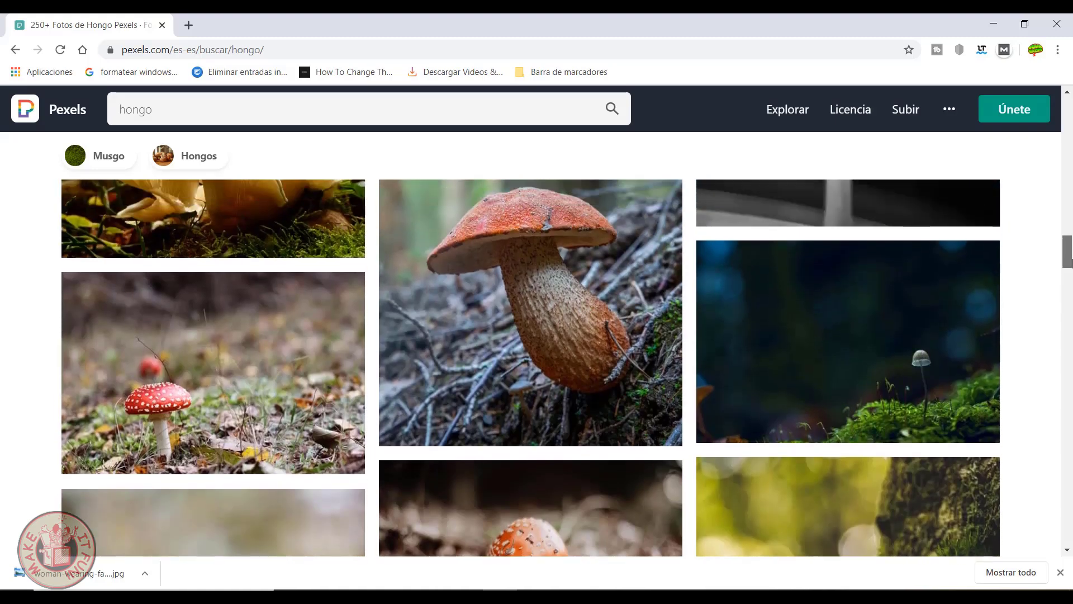
left_click(159, 366)
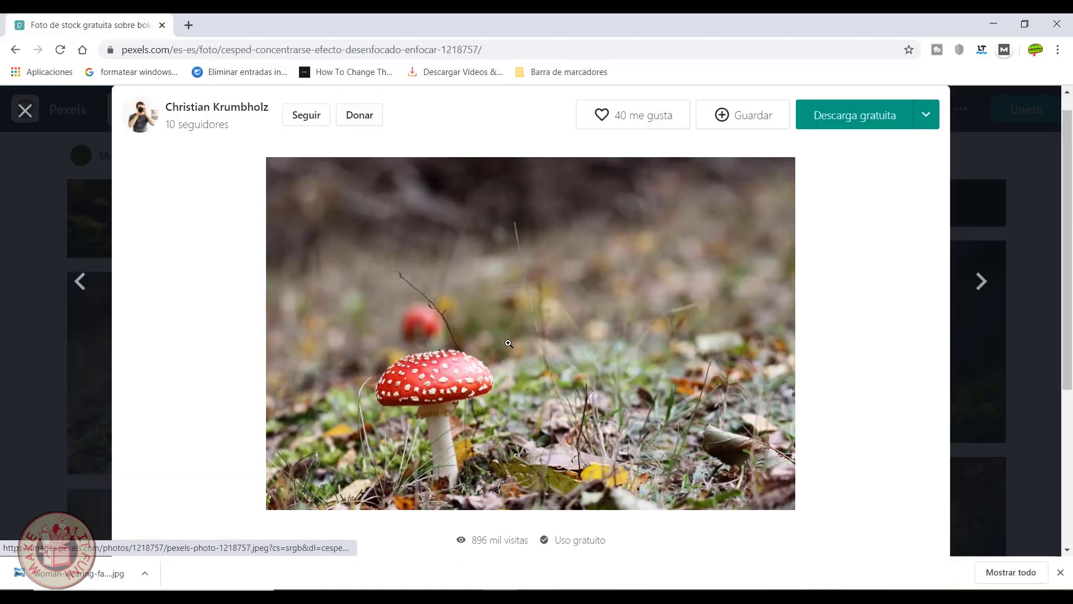
left_click(842, 119)
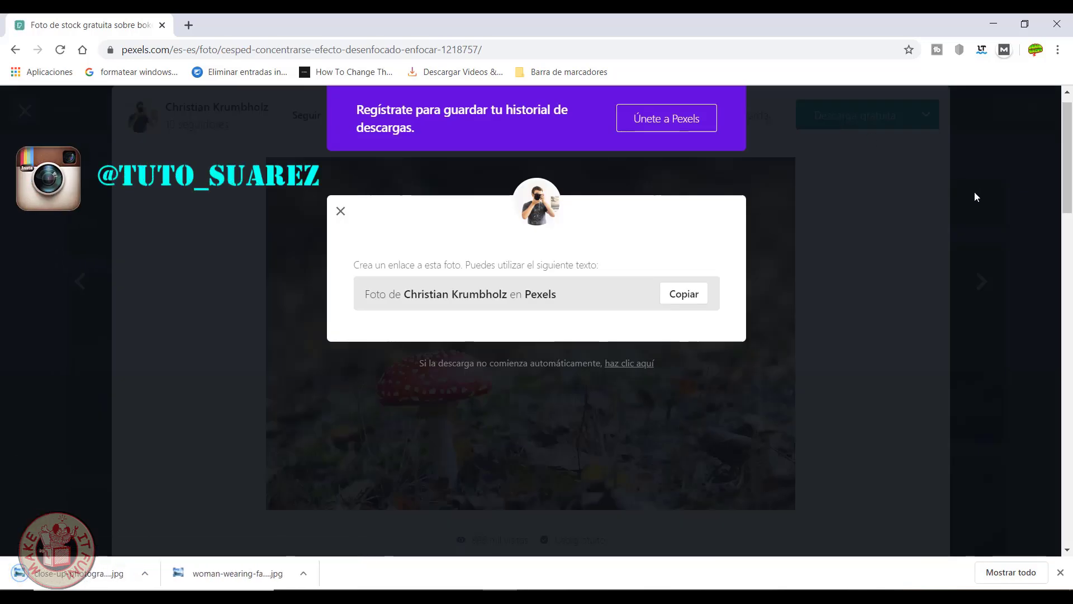
left_click(996, 26)
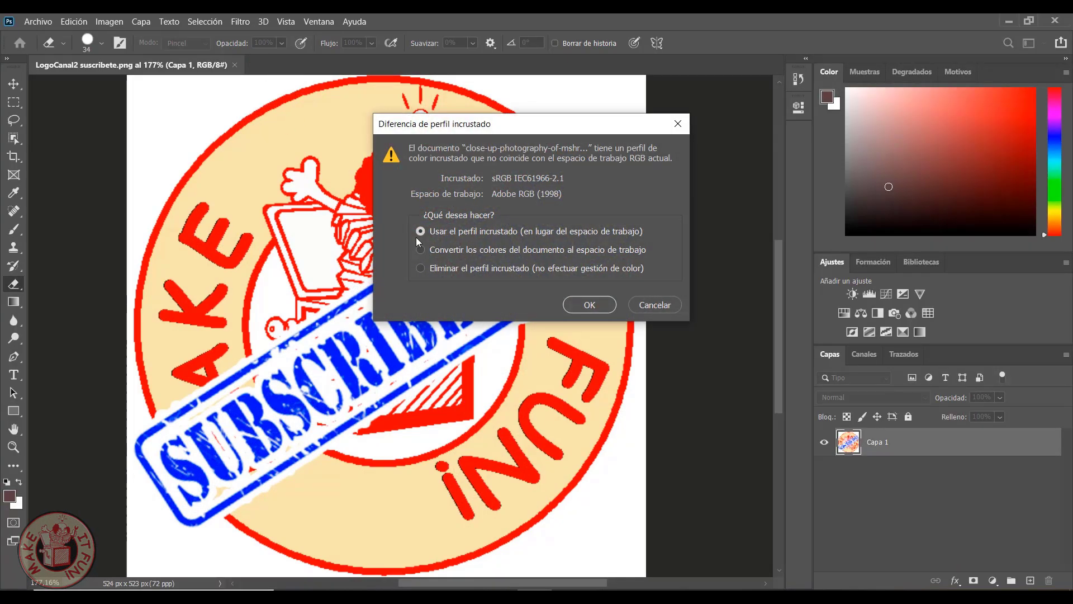
Open the mushroom JPG and the desktop fairy JPG in Photoshop, keeping embedded profiles
left_click(594, 306)
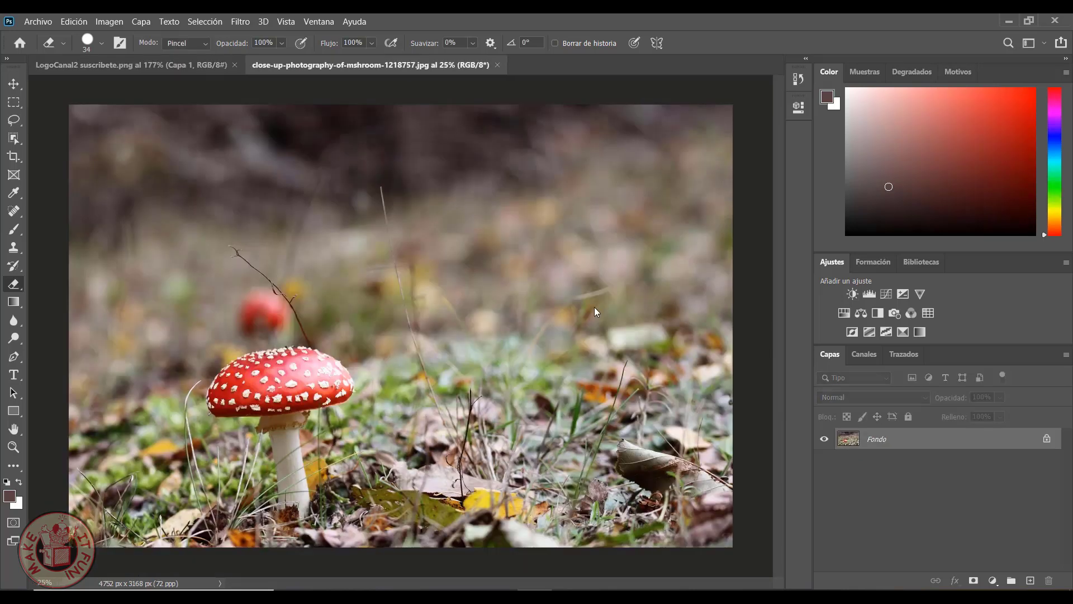
left_click(1003, 21)
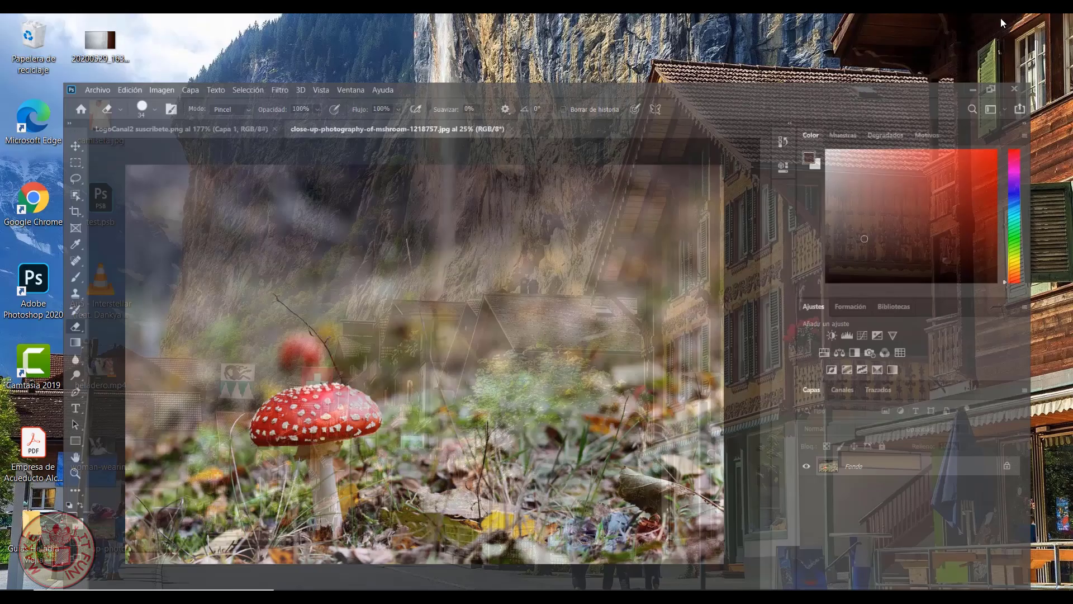
left_click_drag(100, 447, 427, 476)
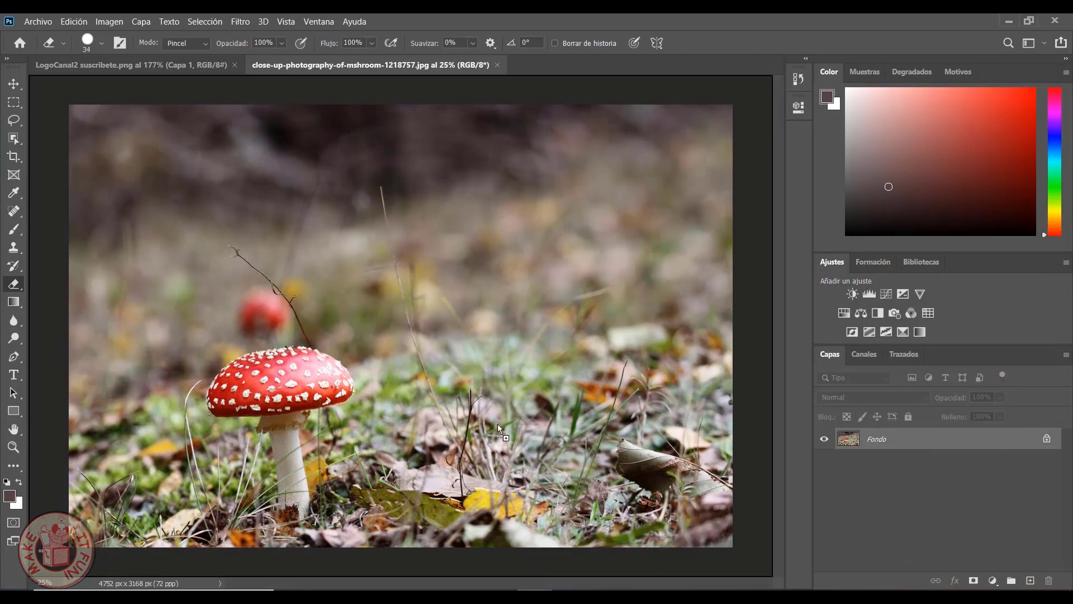
left_click_drag(427, 477, 546, 67)
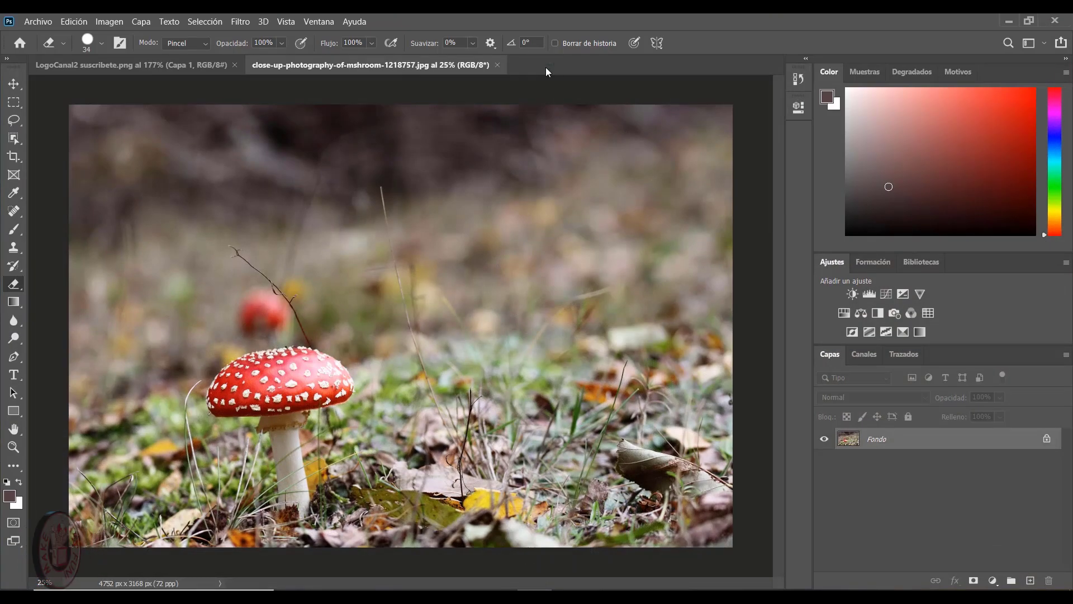
left_click(579, 301)
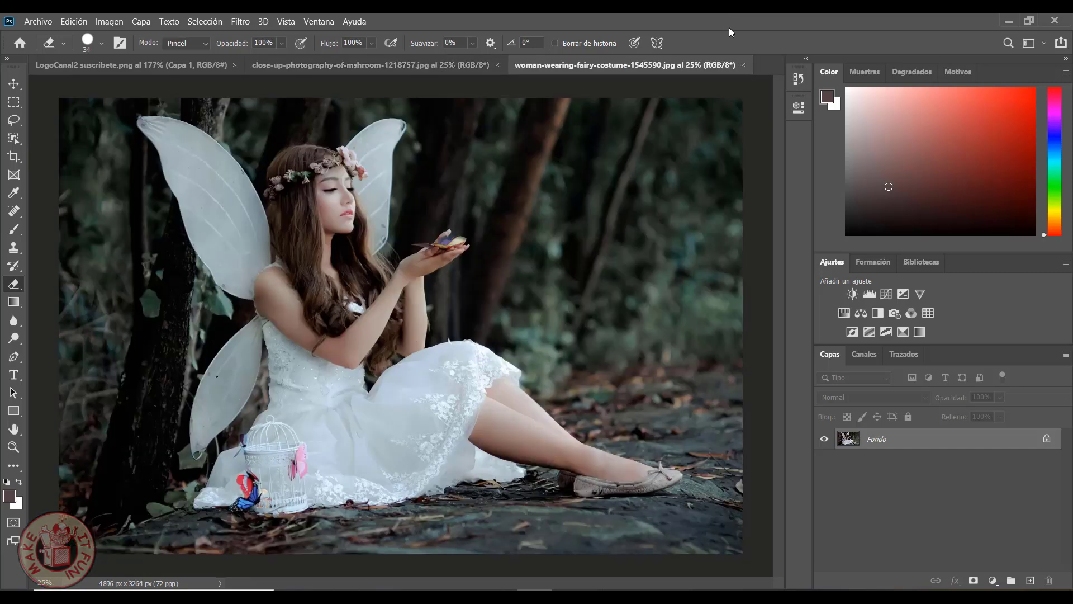
Box-select the fairy with Object Selection, then set Quick Selection to subtract mode
left_click(18, 142)
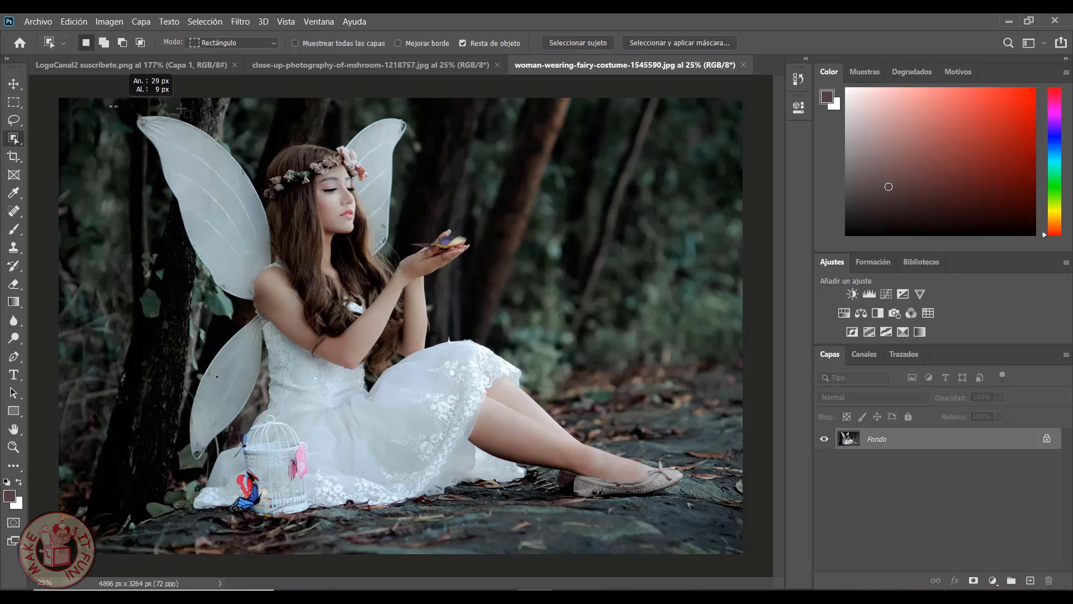
left_click_drag(356, 112, 701, 523)
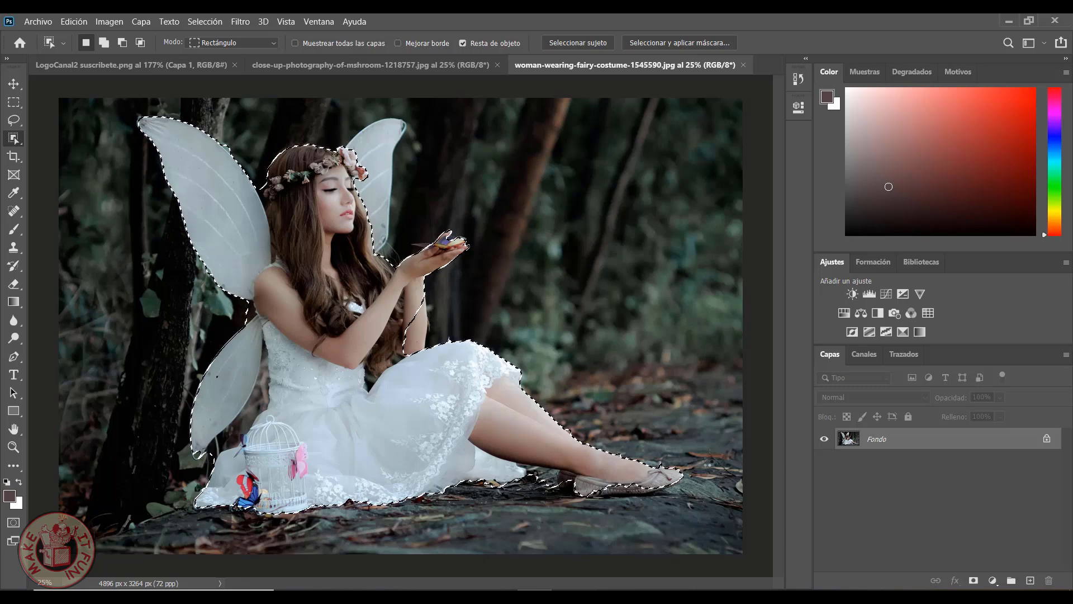
right_click(13, 138)
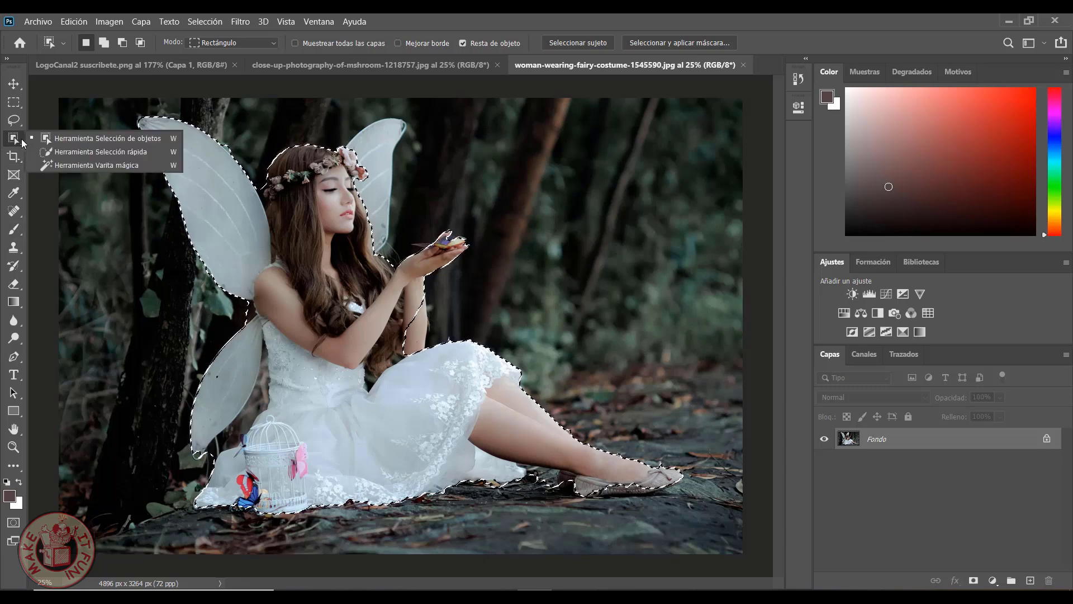
left_click(66, 154)
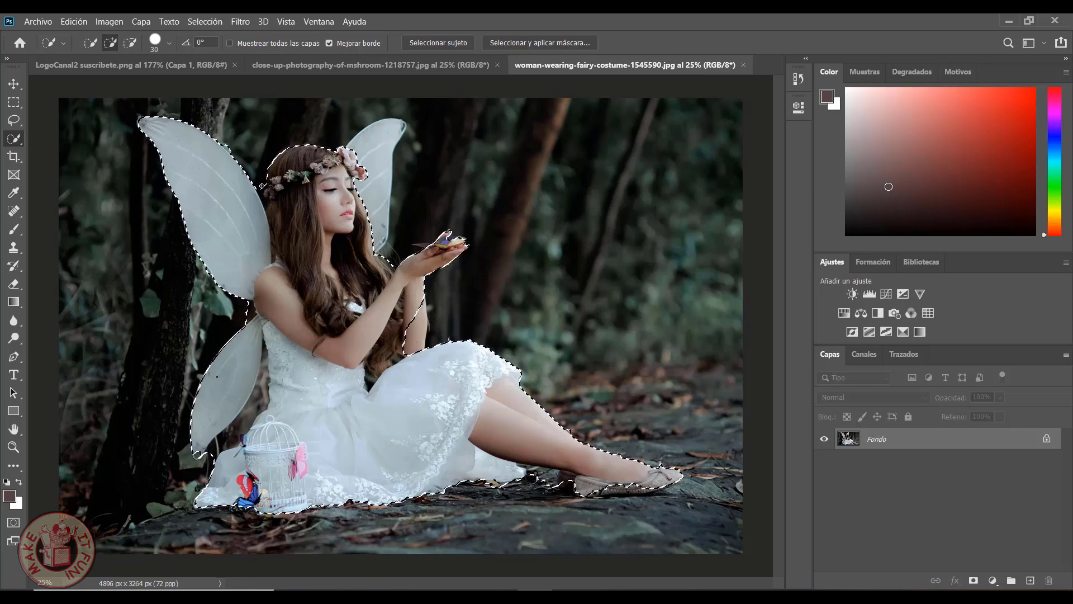
left_click(130, 42)
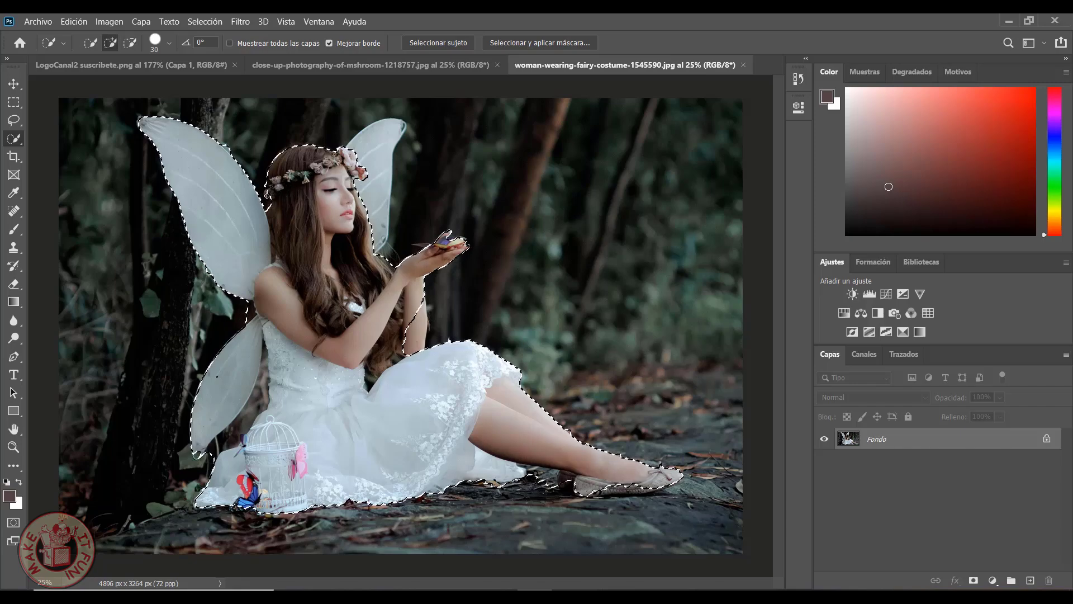
Remove the background beside the fairy's arm from the selection
scroll(263, 201, "up", 4)
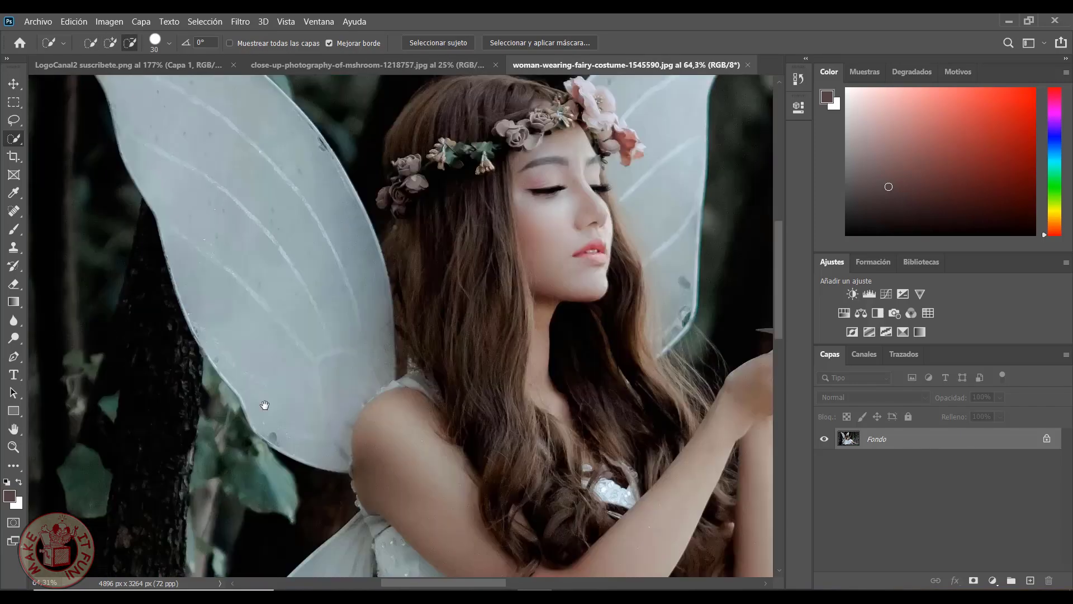
mouse_move(256, 200)
left_mouse_down()
mouse_move(352, 346)
mouse_move(335, 195)
left_mouse_up()
scroll(351, 347, "up", 1)
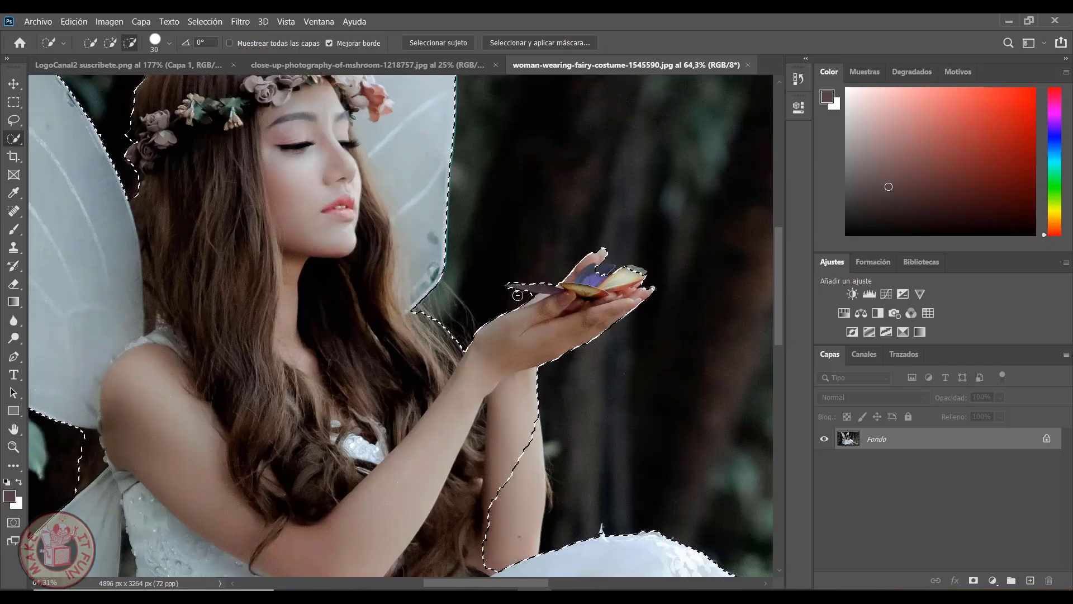
scroll(570, 323, "down", 3)
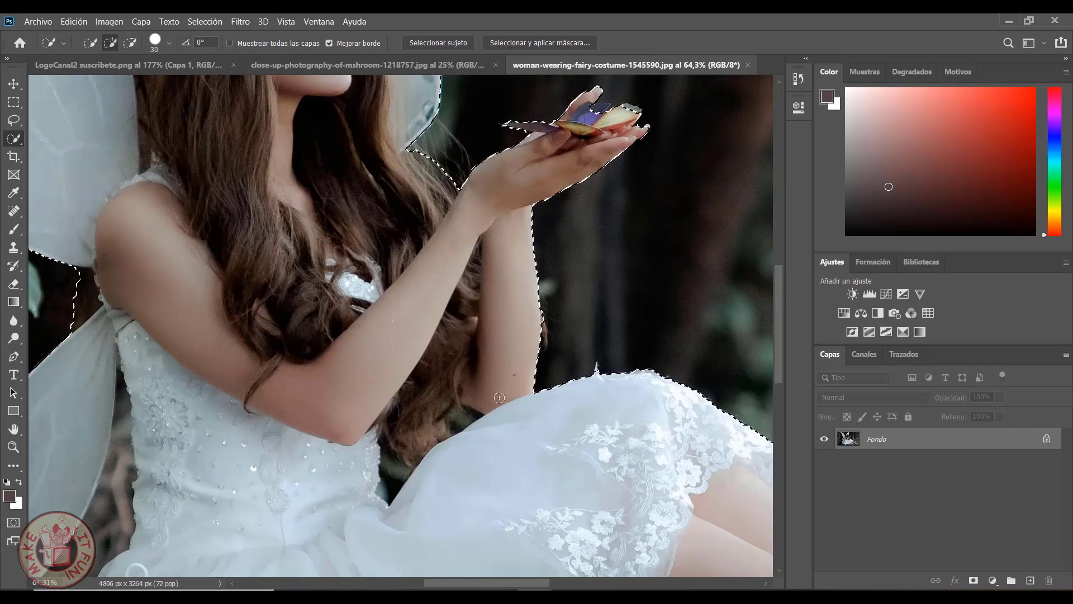
left_click(464, 419, "alt")
left_click(385, 481, "alt")
Trim the ground around the fairy's heel and shoe from the selection
scroll(467, 467, "down", 5)
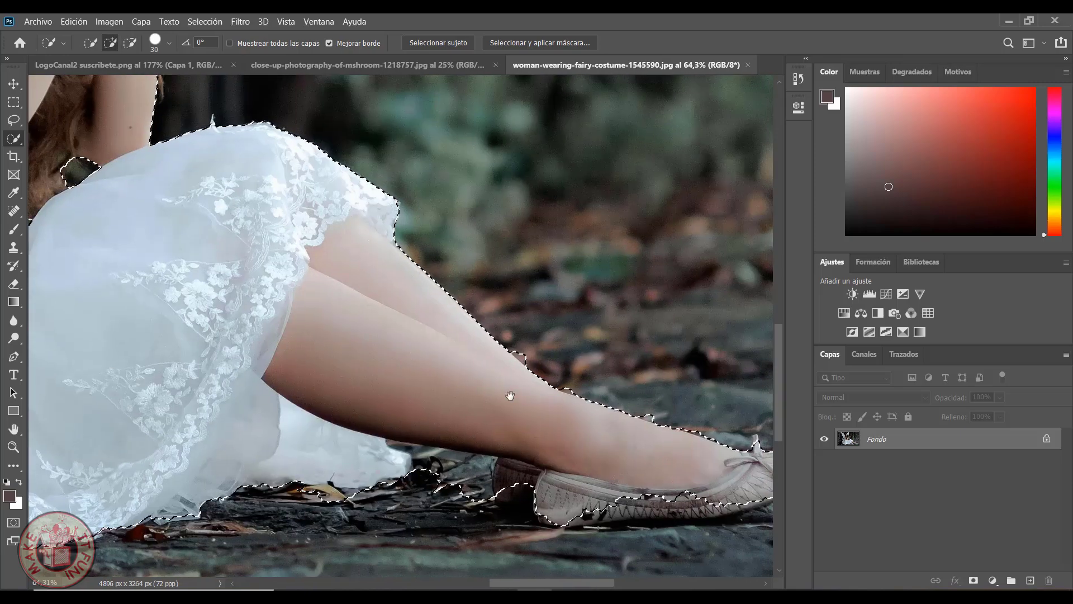
scroll(509, 395, "right", 3)
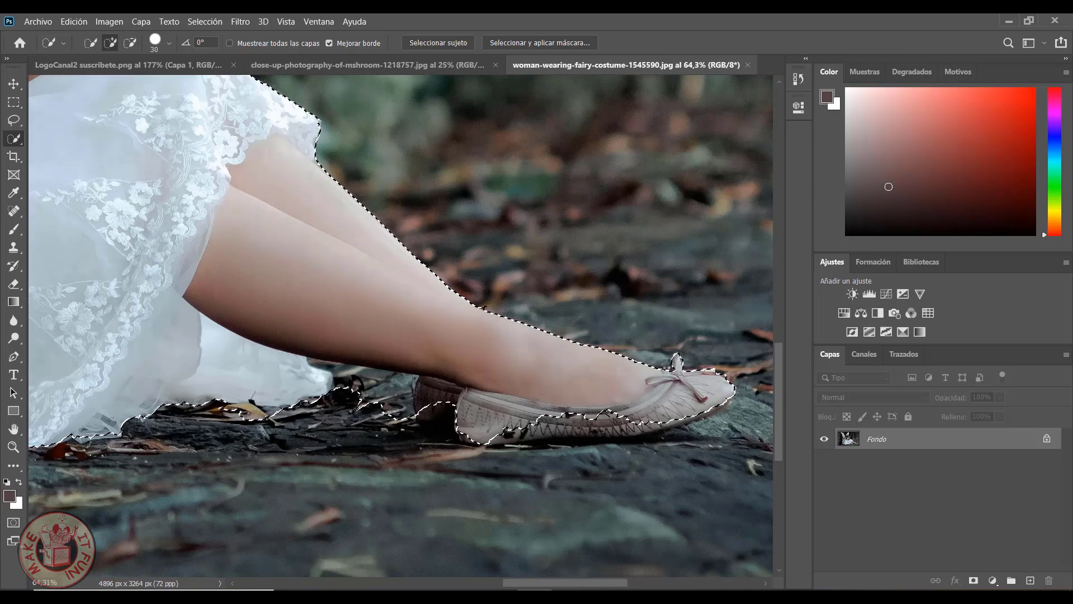
mouse_move(689, 441)
left_mouse_down()
mouse_move(703, 356)
mouse_move(716, 351)
left_mouse_up()
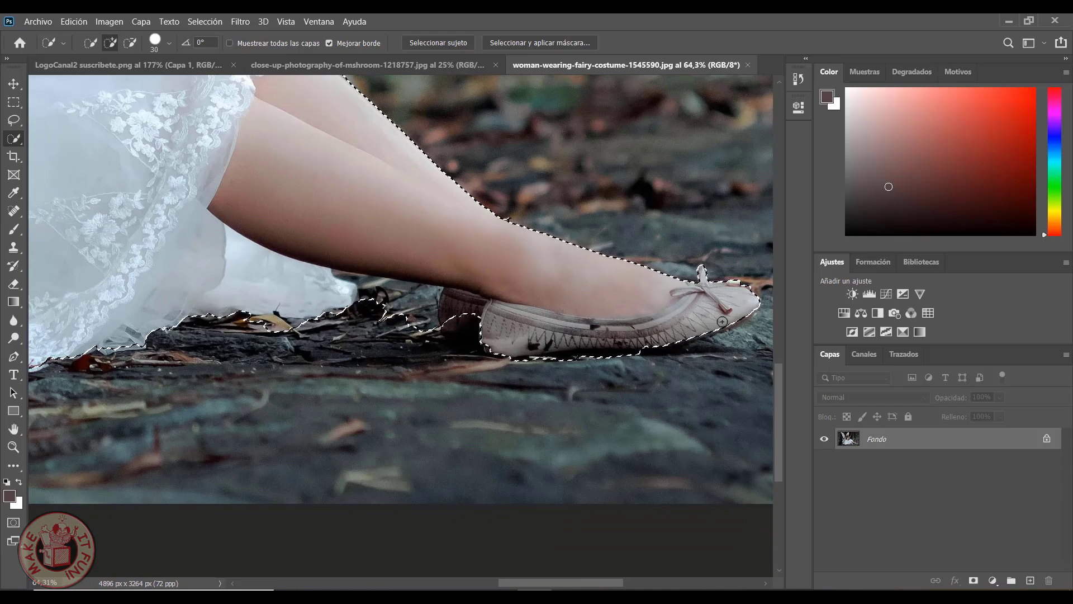
left_click(524, 360, "alt")
left_click(545, 349)
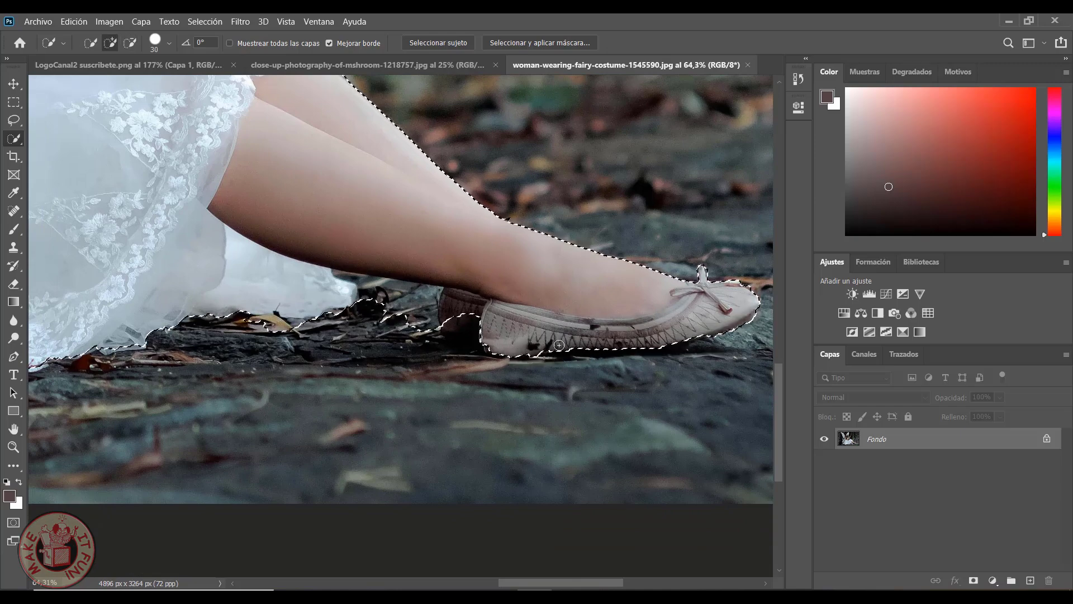
left_click(422, 292)
Pan and zoom out to review the whole fairy selection
scroll(422, 291, "left", 5)
scroll(422, 291, "up", 1)
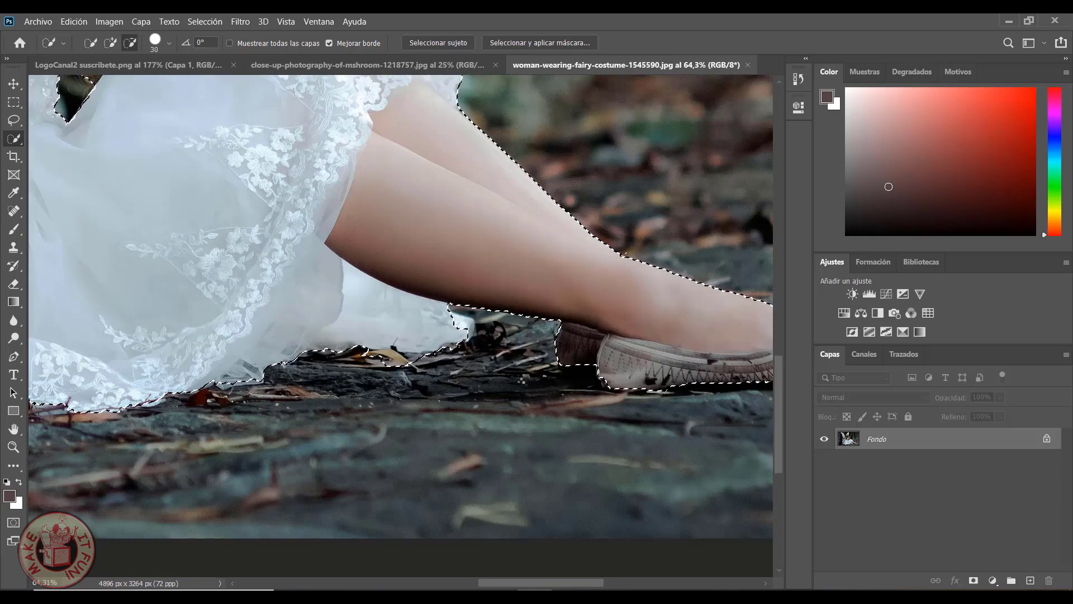
scroll(526, 378, "left", 3)
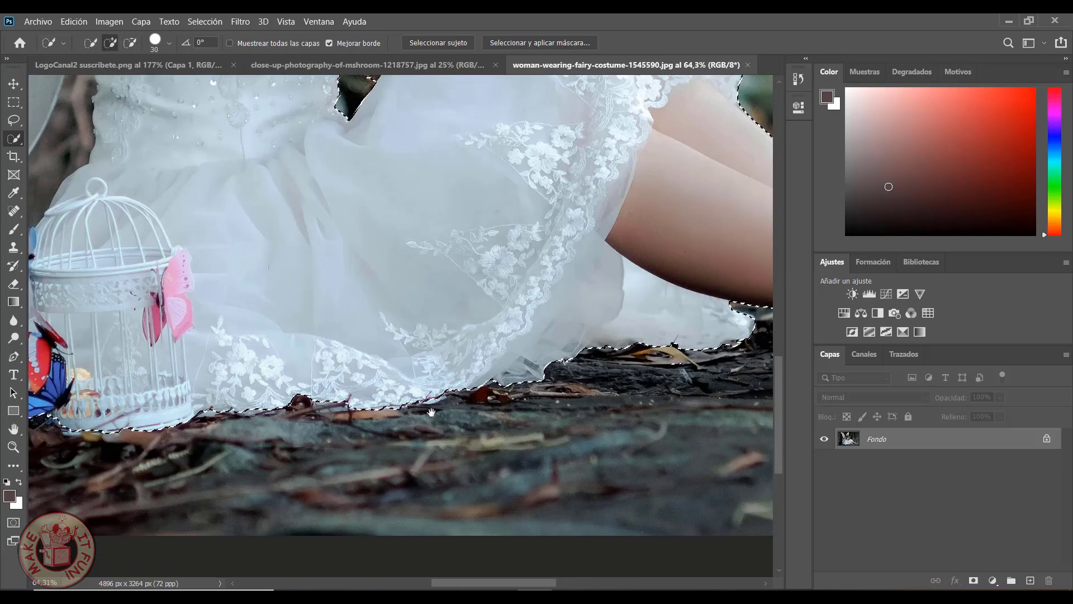
scroll(246, 422, "left", 5)
scroll(247, 422, "up", 4)
scroll(246, 422, "left", 2)
scroll(335, 363, "up", 1)
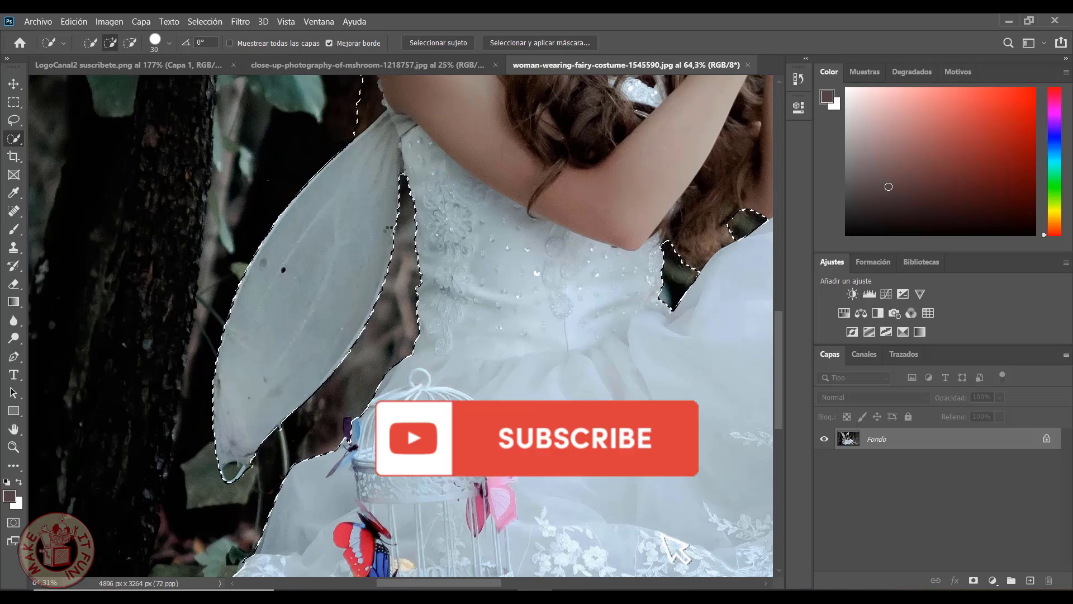
scroll(368, 391, "up", 6)
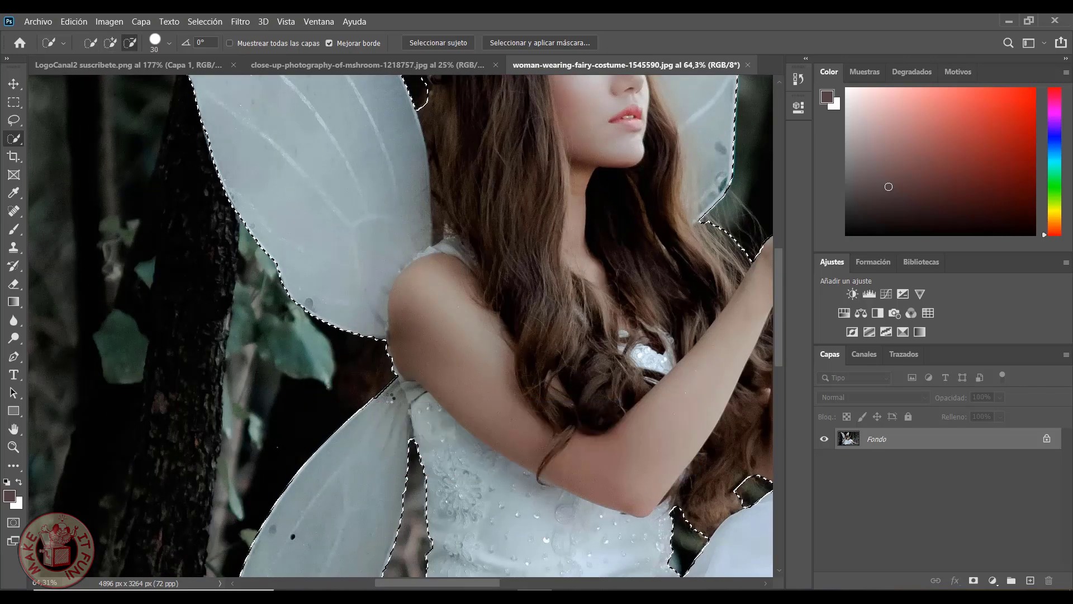
scroll(391, 398, "down", 5)
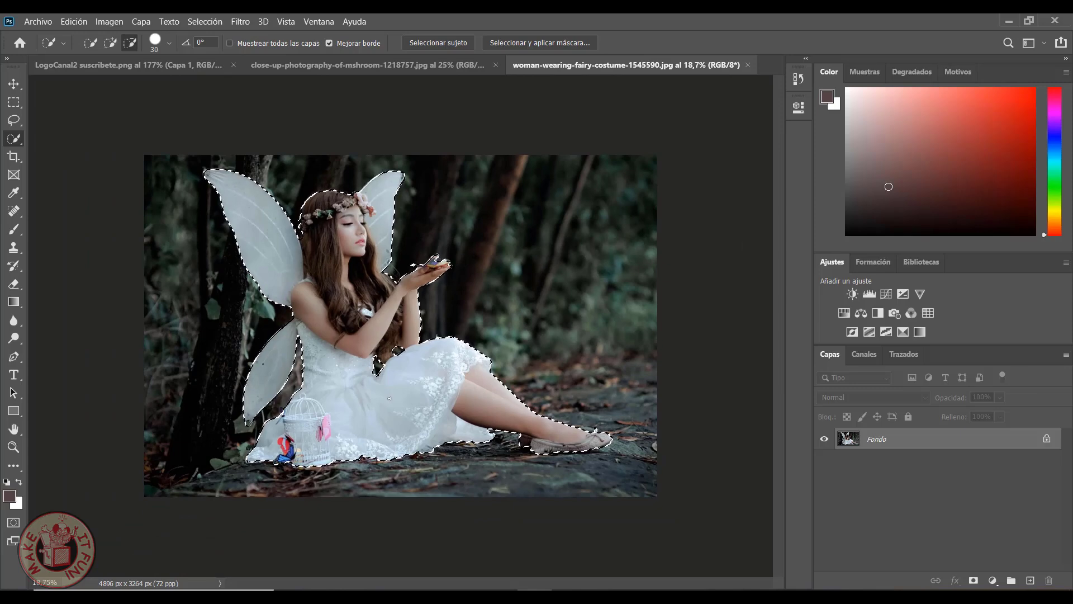
Copy the selected fairy to layer Capa 1 and hide the Fondo background
scroll(390, 398, "up", 1)
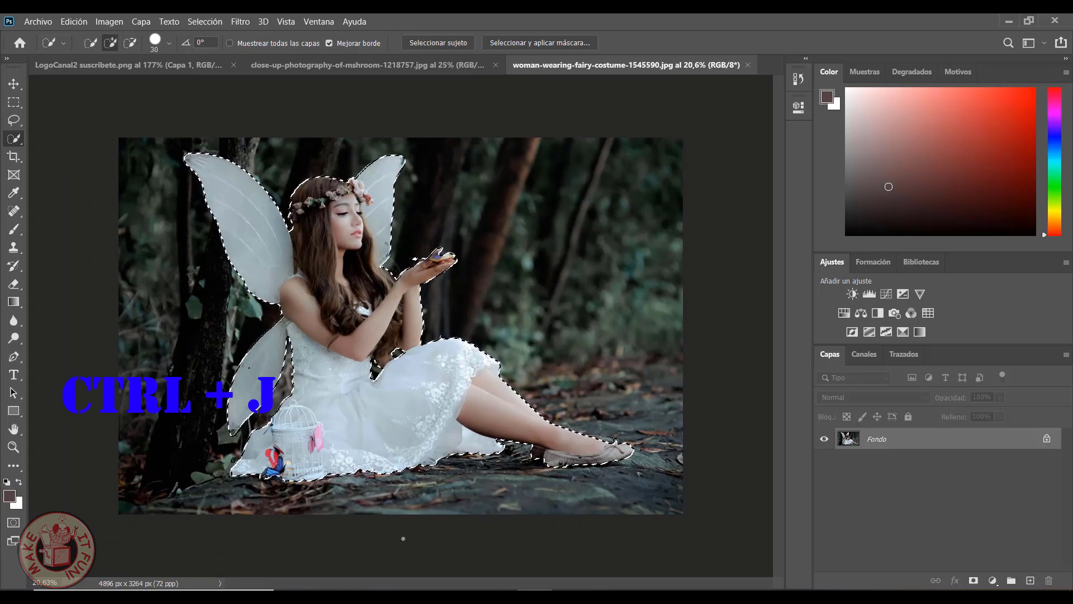
key("ctrl+j")
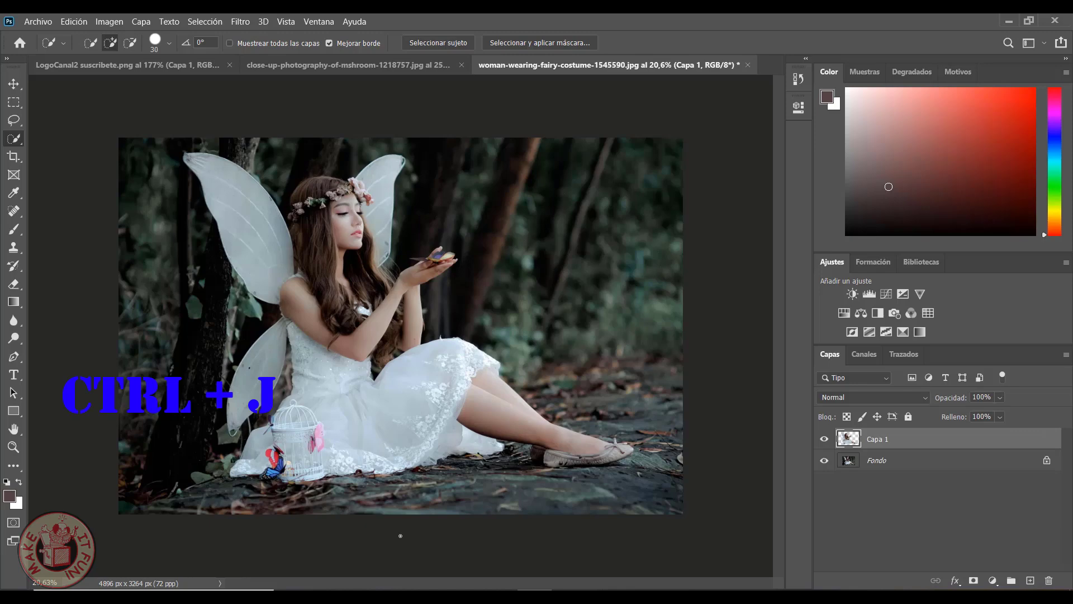
left_click(823, 461)
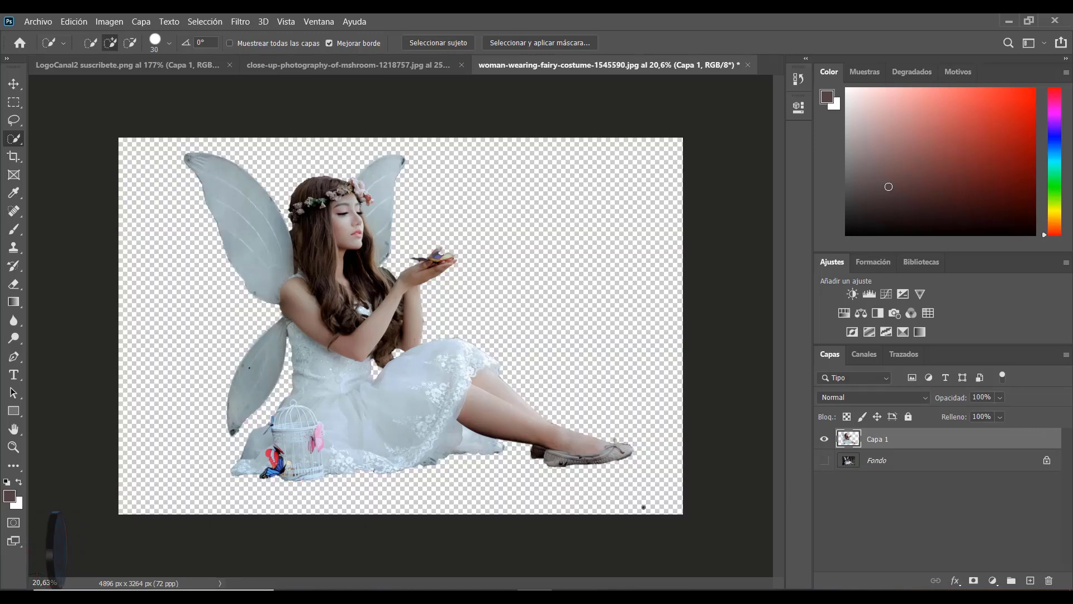
left_click(824, 460)
left_click(14, 84)
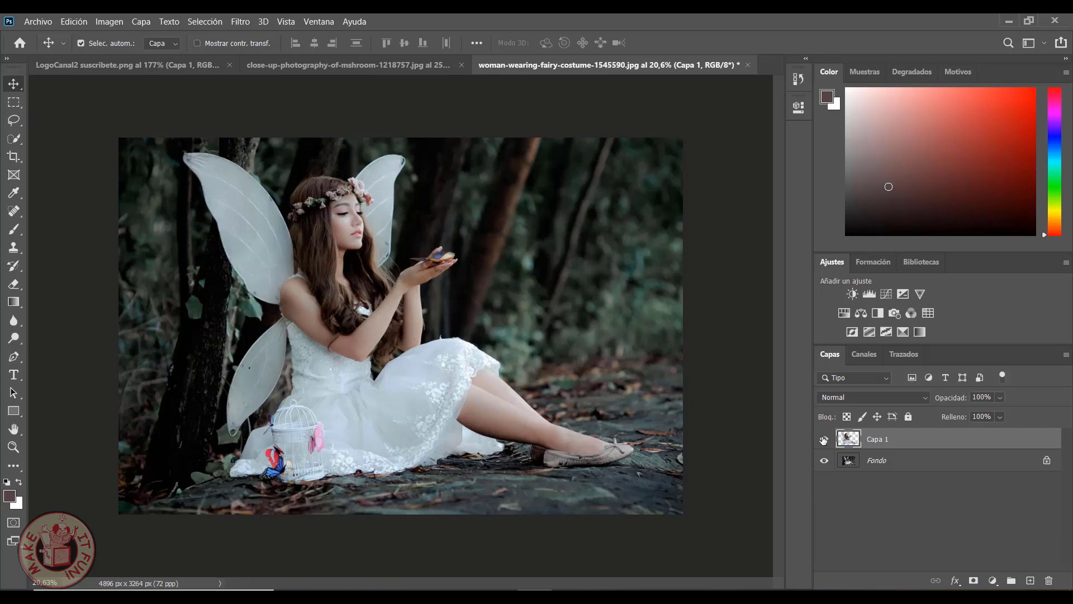
left_click(824, 460)
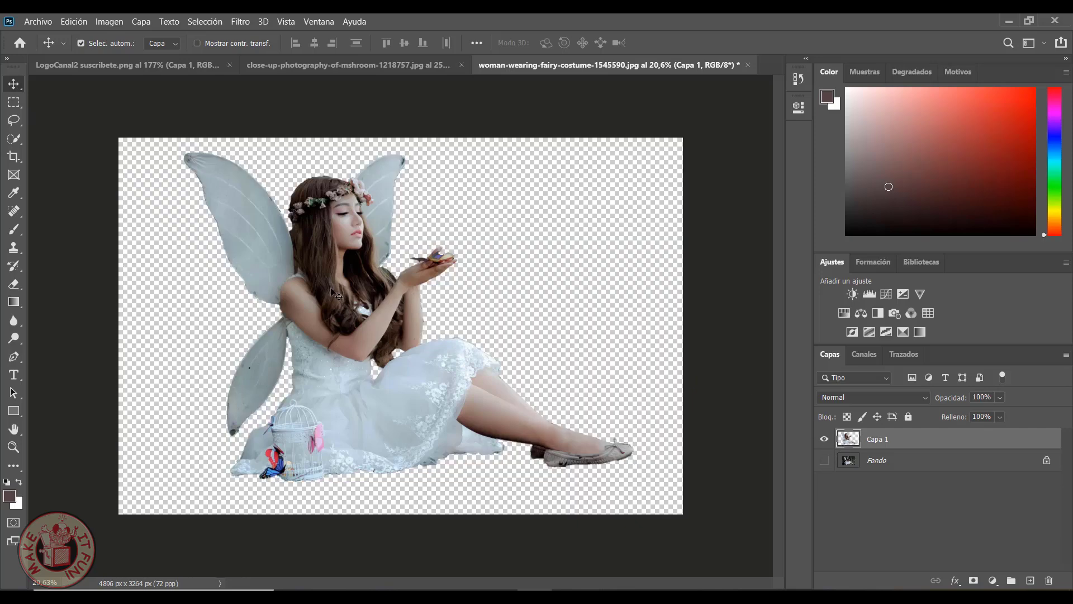
left_click_drag(335, 291, 368, 59)
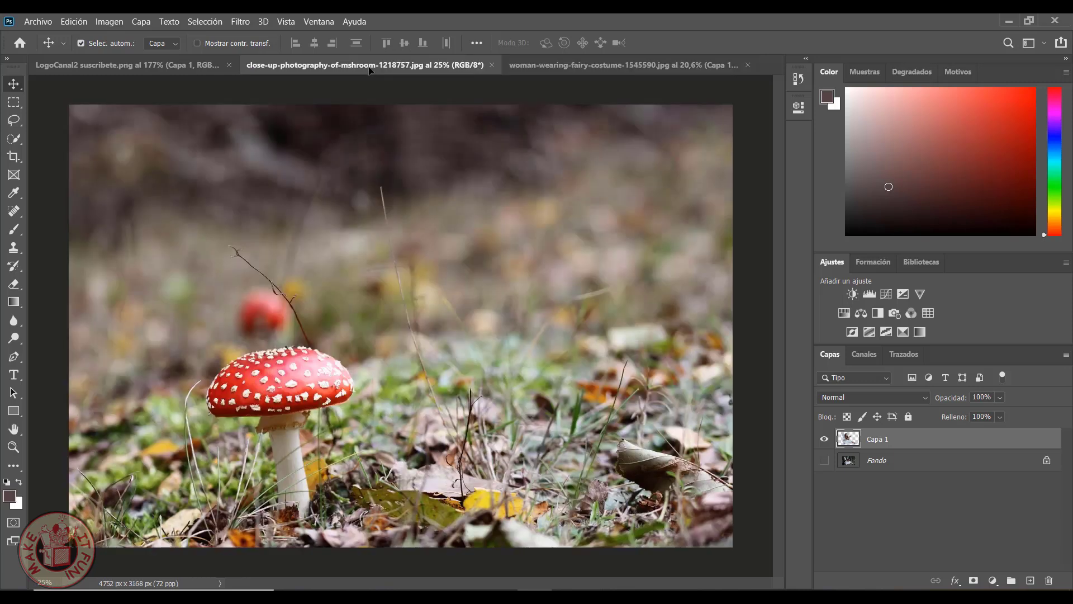
Drop the fairy into the mushroom photo and scale her to about 30% onto the cap
left_click_drag(369, 70, 306, 252)
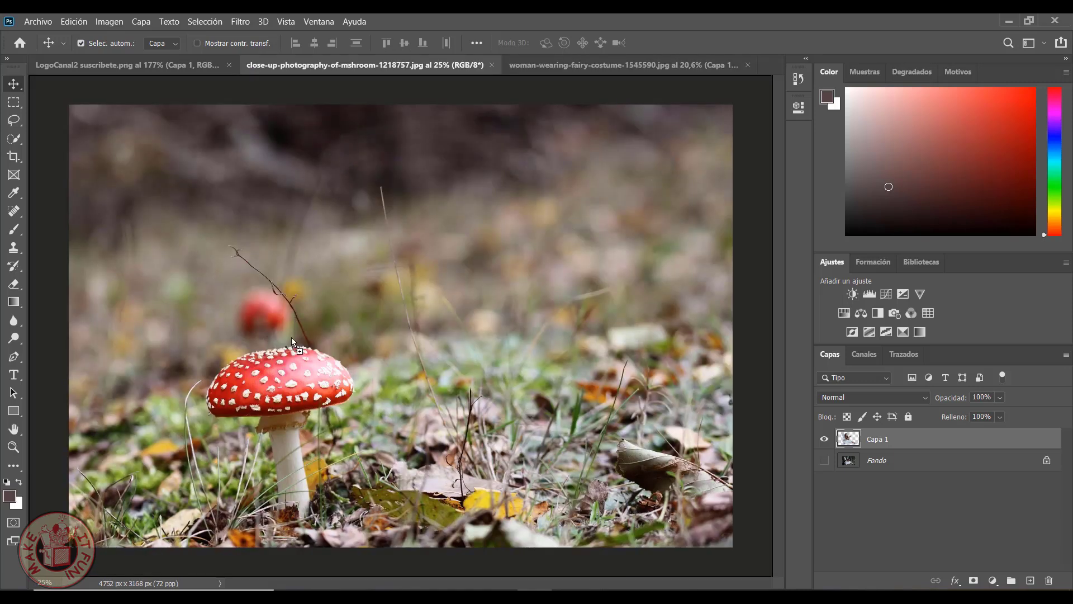
left_click_drag(292, 338, 380, 305)
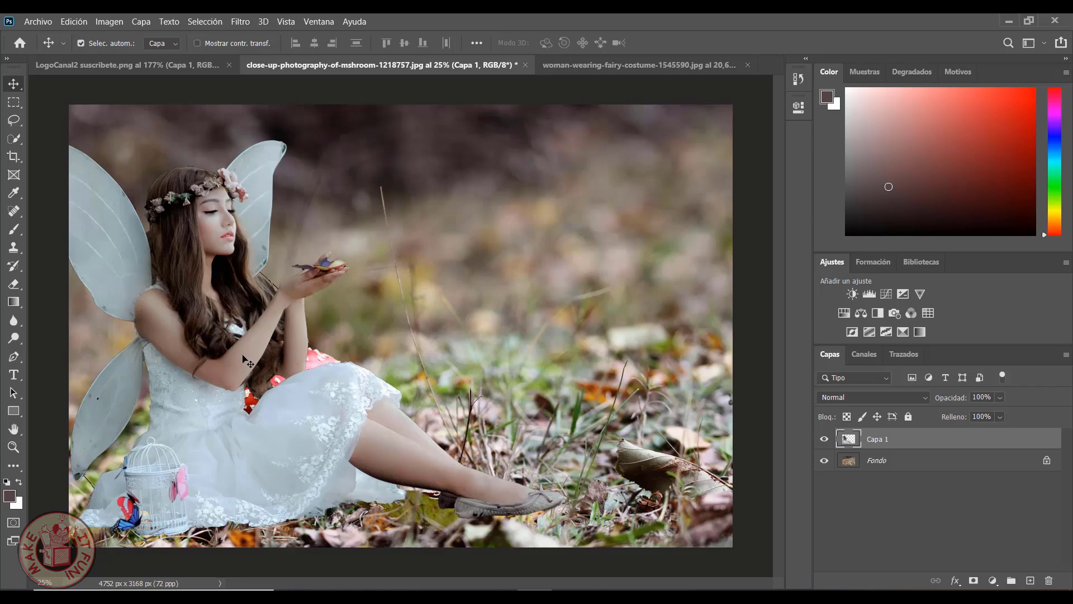
left_click_drag(243, 358, 341, 330)
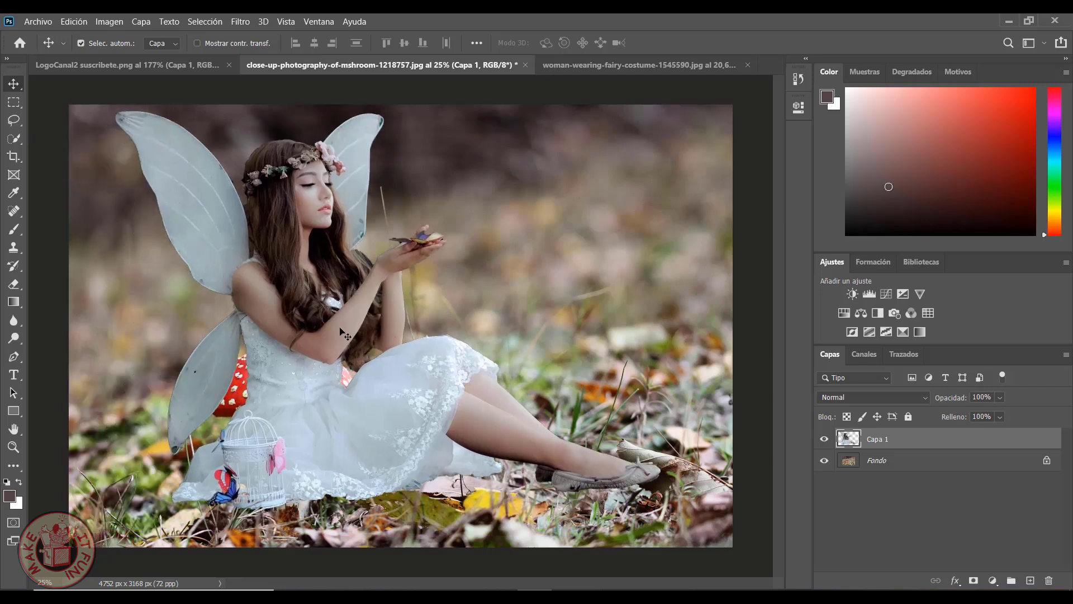
key("ctrl+t")
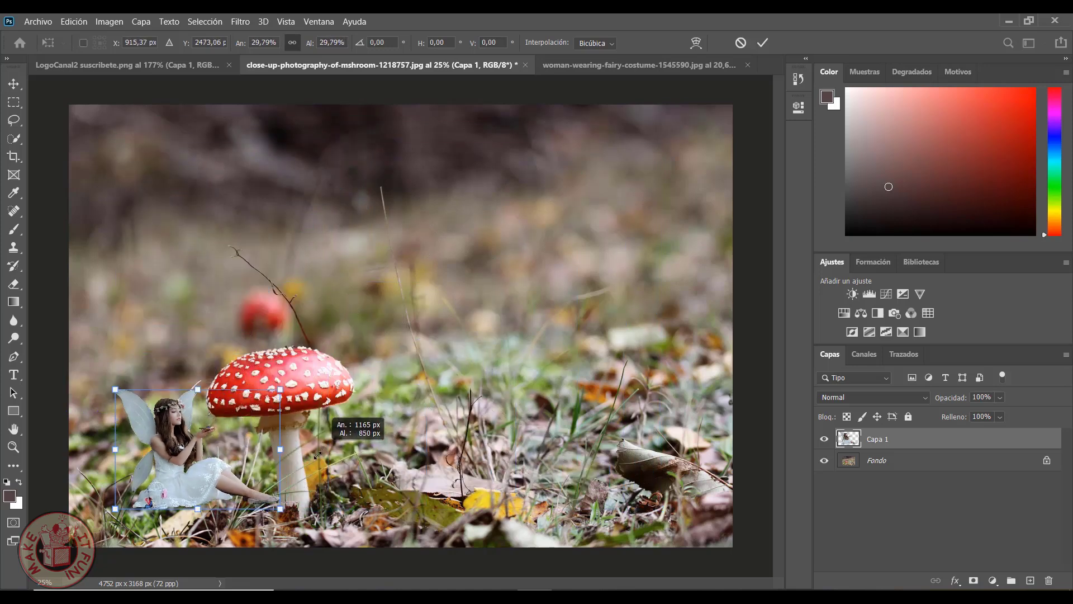
left_click_drag(665, 114, 260, 404)
left_click_drag(199, 482, 270, 334)
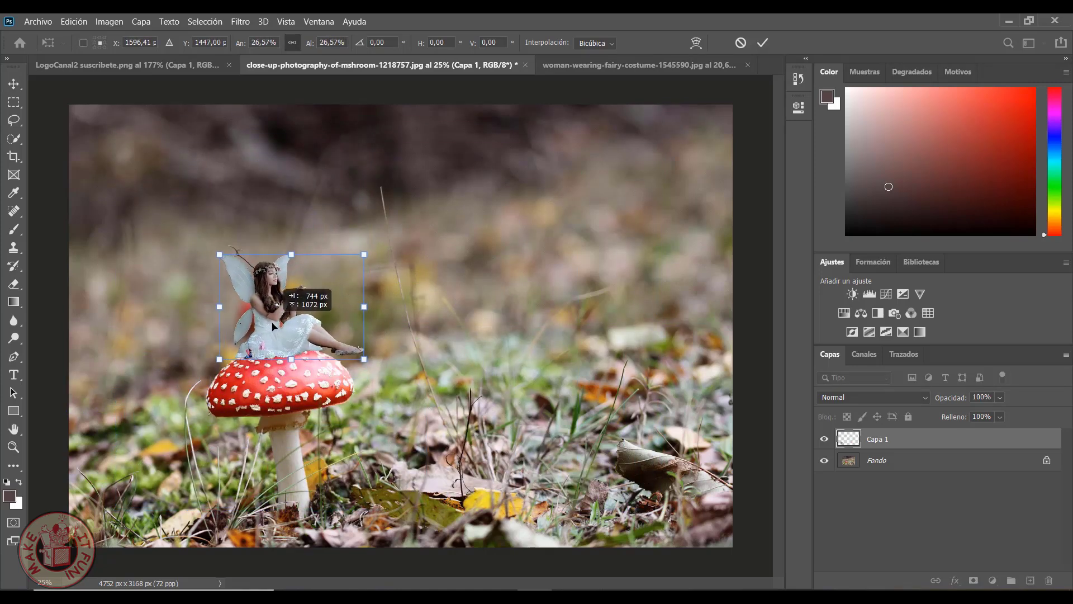
Fine-tune the fairy's size and position on the red cap and commit the transform
scroll(237, 436, "up", 2)
scroll(241, 433, "up", 2)
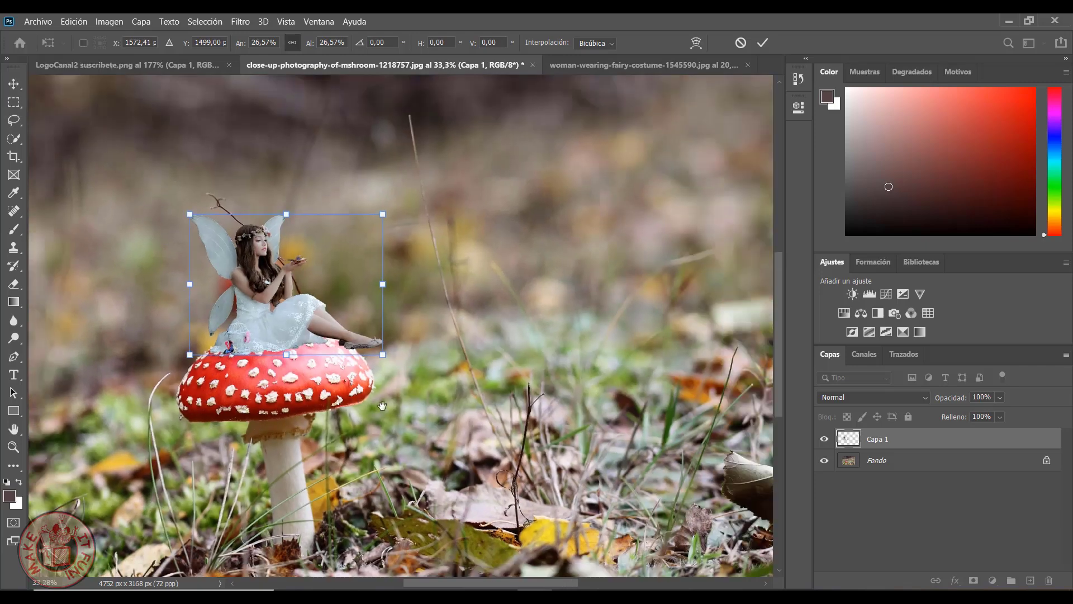
left_click_drag(414, 411, 582, 418)
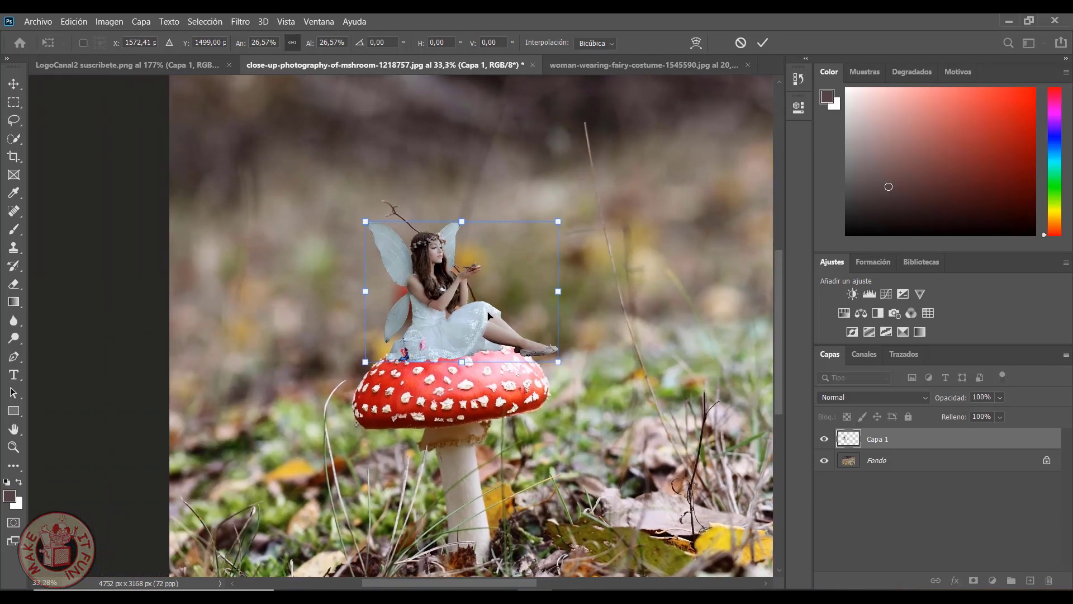
left_click_drag(452, 278, 443, 281)
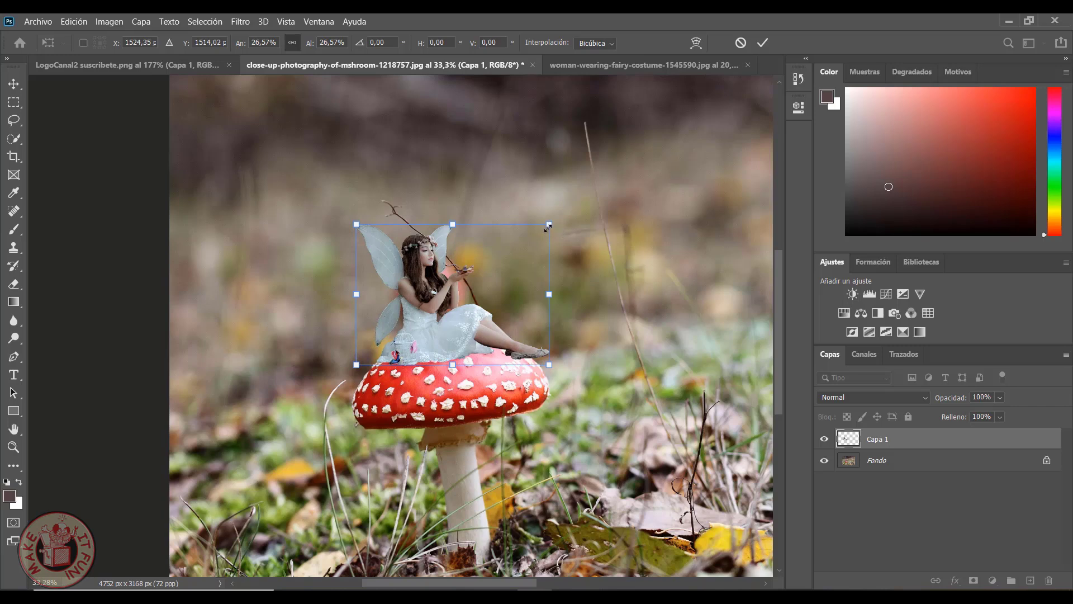
left_click_drag(547, 228, 599, 186)
left_click_drag(476, 254, 464, 259)
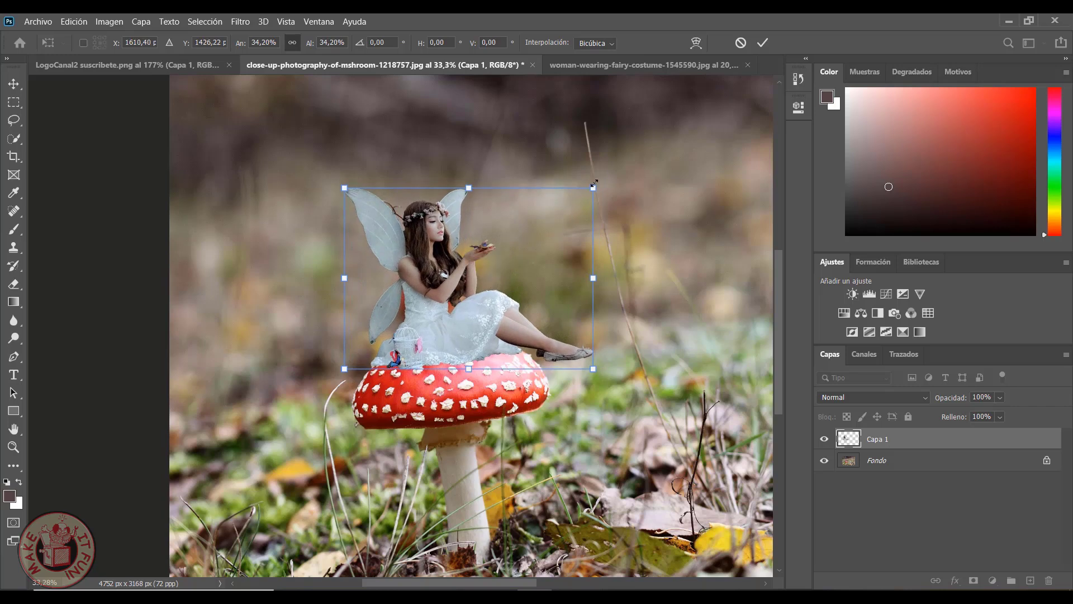
left_click_drag(577, 199, 565, 209)
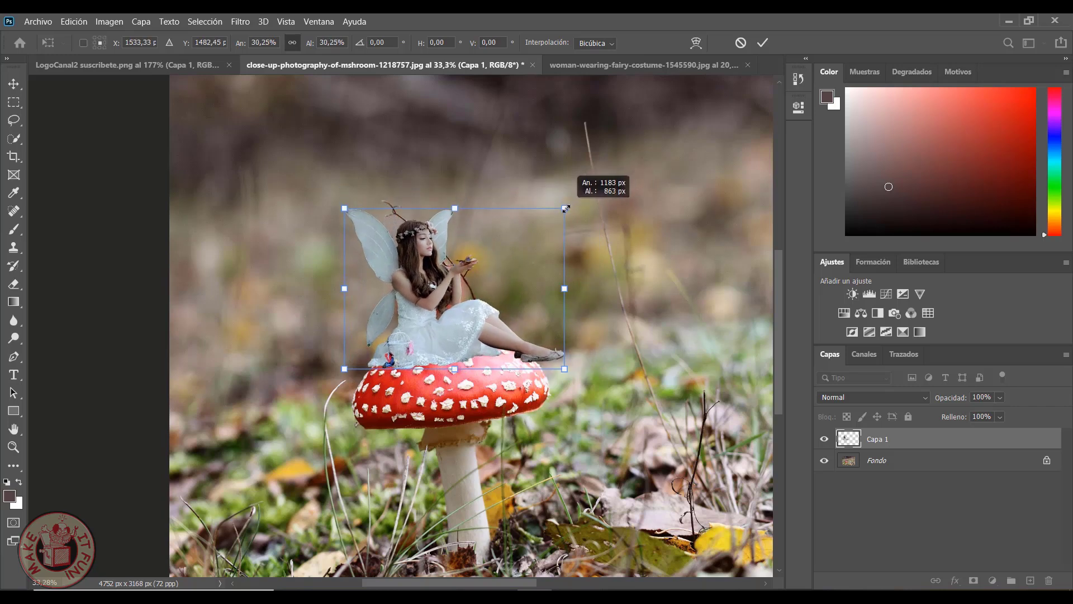
left_click_drag(461, 266, 466, 267)
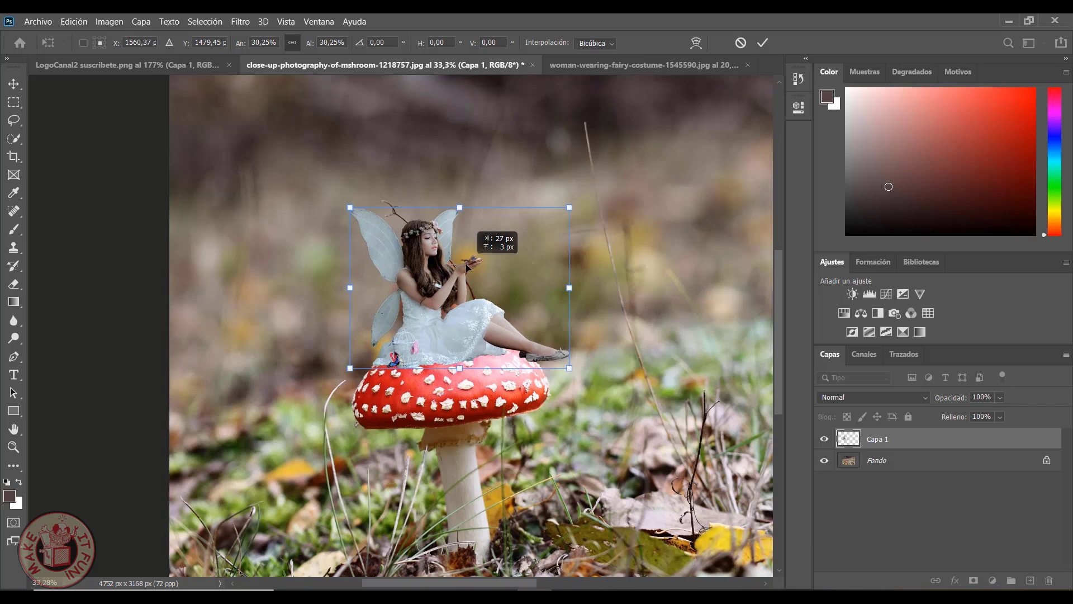
left_click_drag(467, 267, 467, 267)
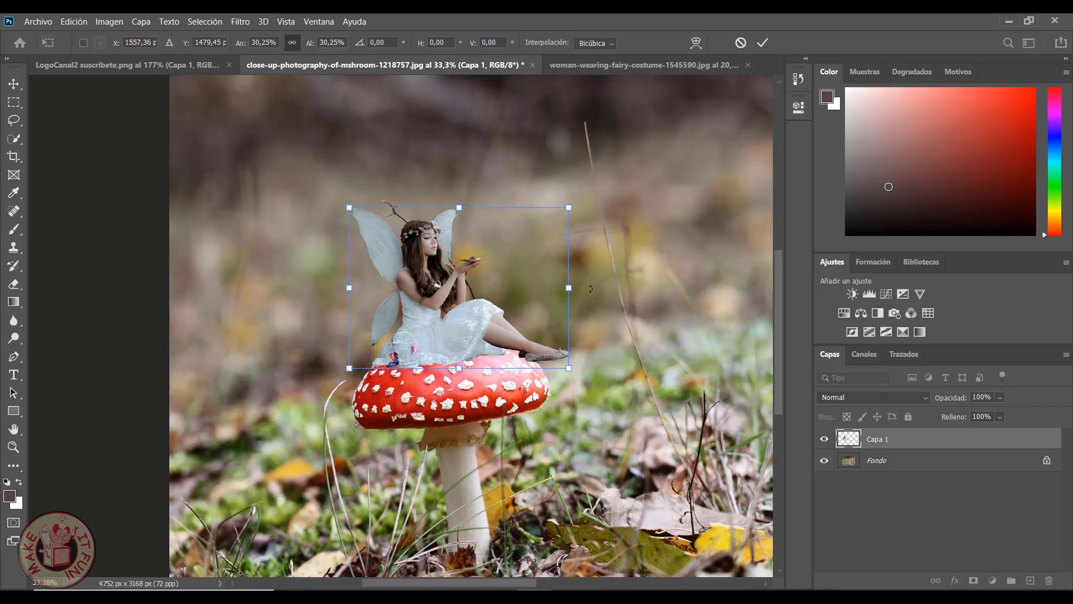
key("Return")
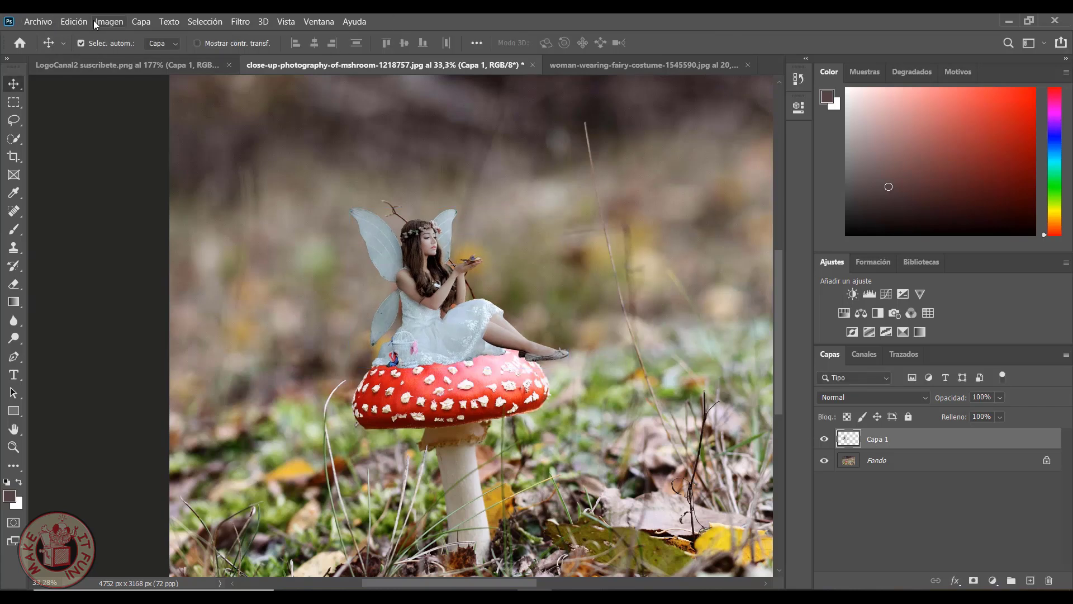
Start Puppet Warp on the fairy and pin her head, dress, knee and lower leg
left_click(73, 23)
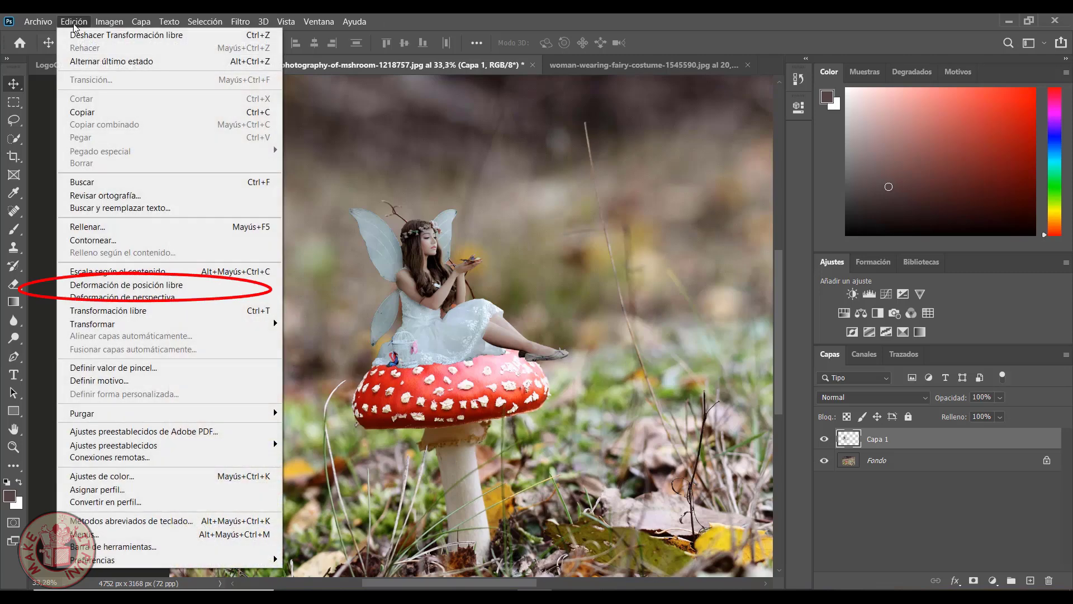
left_click(152, 287)
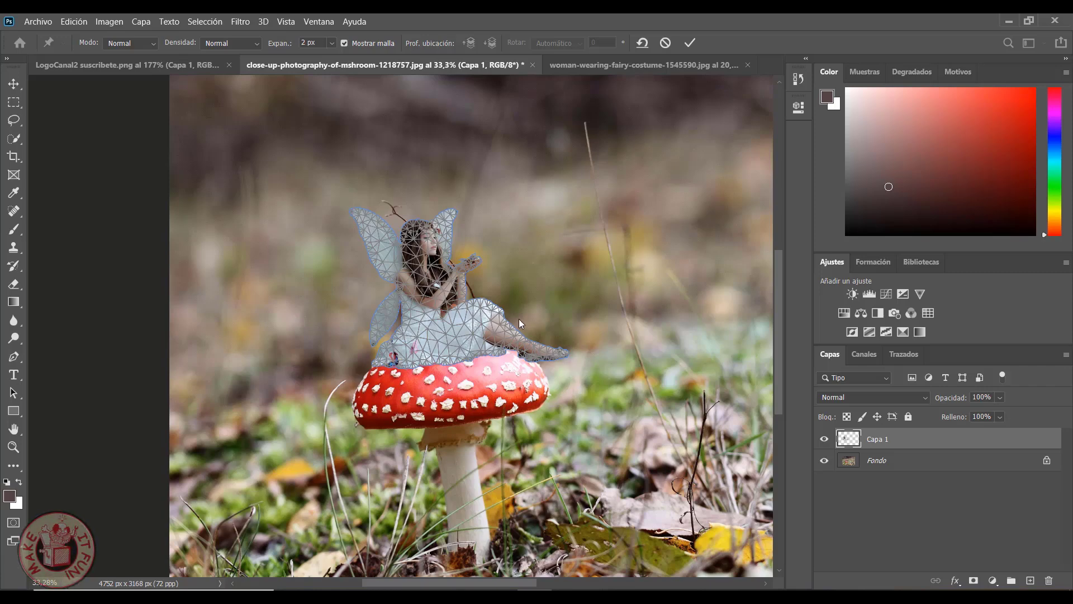
scroll(519, 317, "up", 3, "alt")
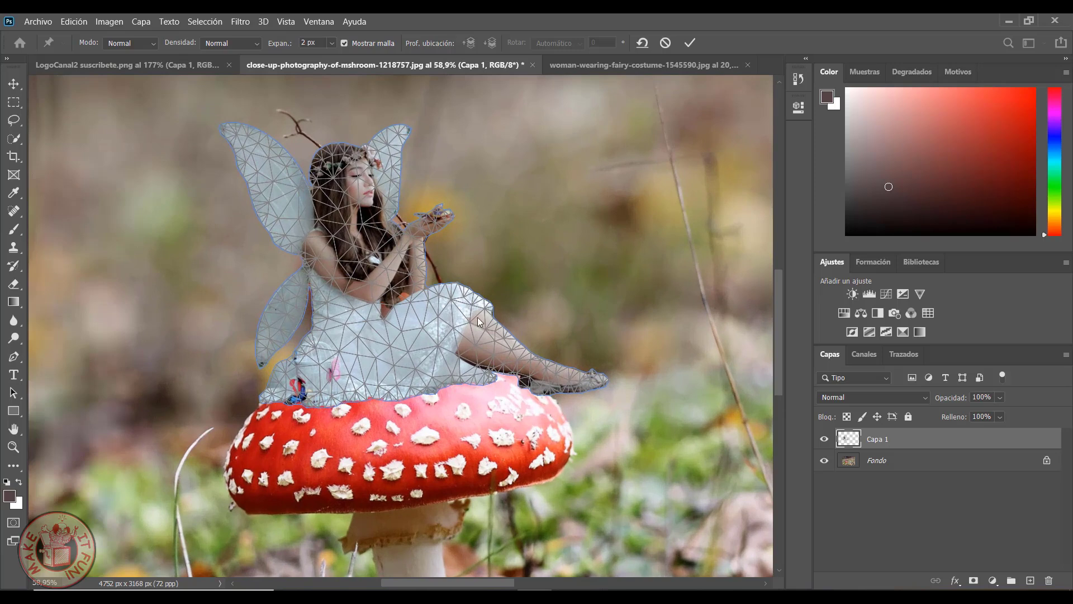
left_click(352, 215)
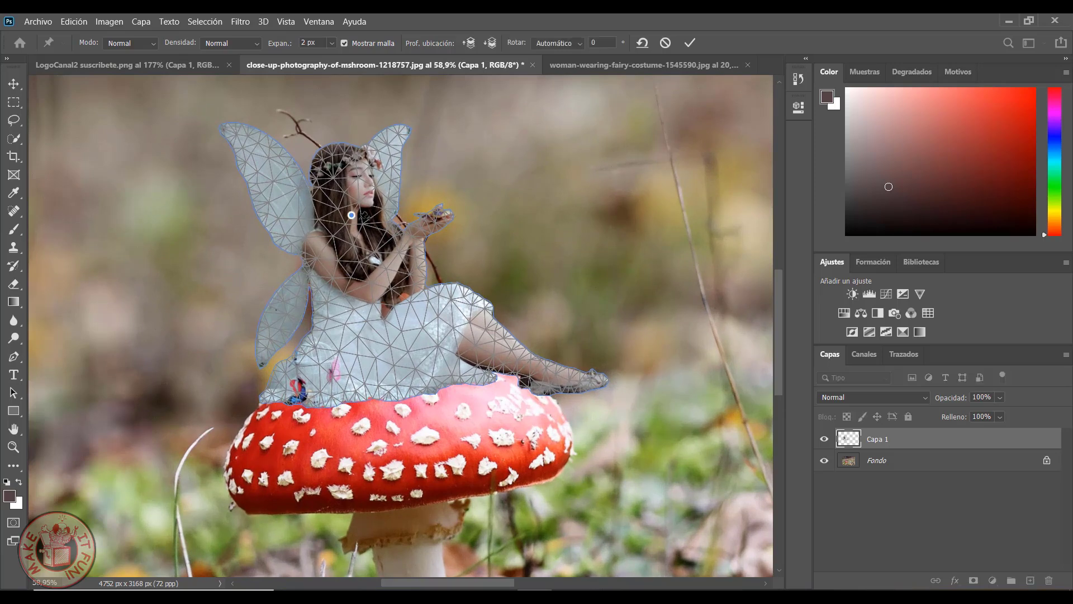
left_click(354, 307)
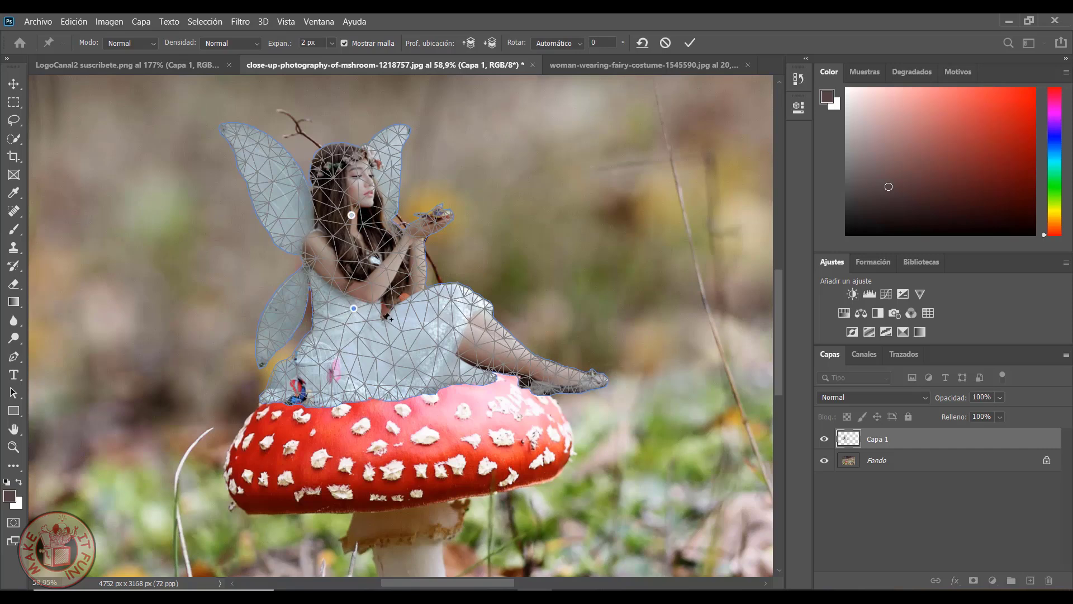
left_click(340, 342)
left_click(454, 328)
left_click(530, 366)
Bend the leg down over the cap edge, rotate the foot, and commit the warp
left_click_drag(531, 367, 521, 385)
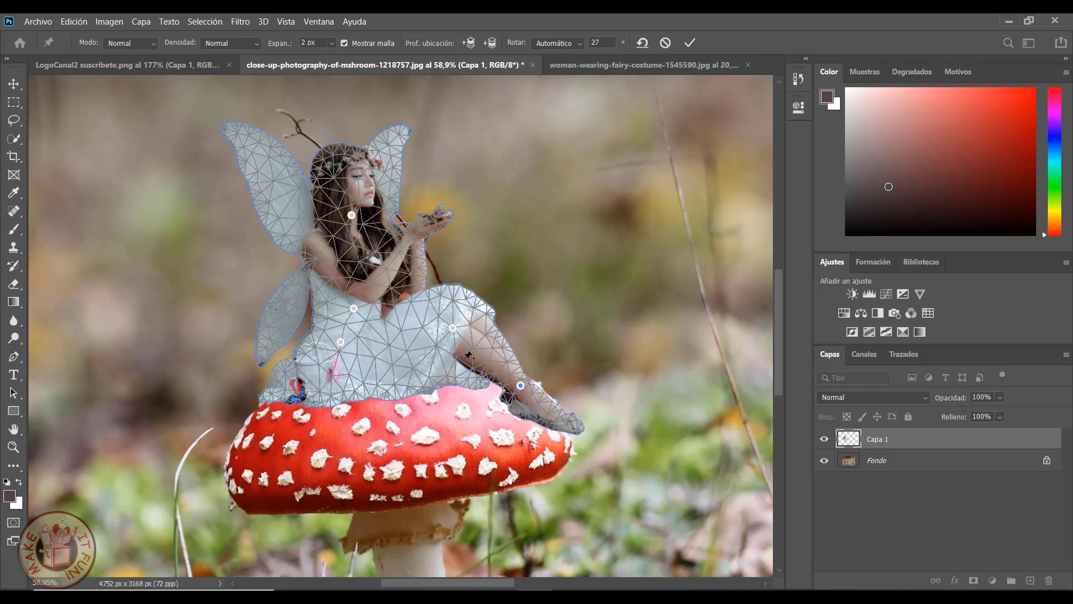
left_click_drag(453, 328, 454, 325)
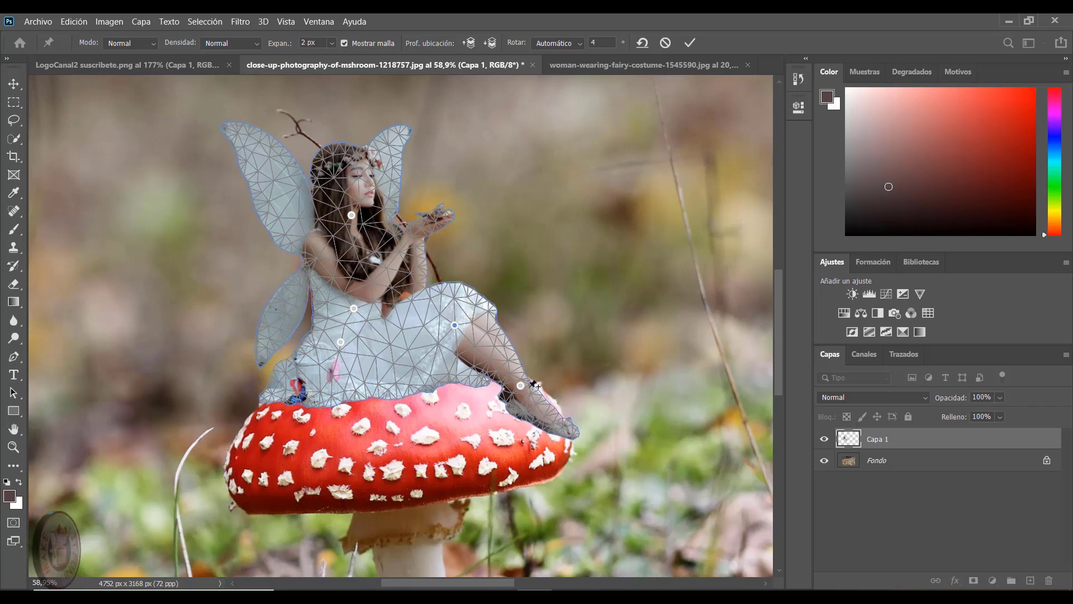
left_click_drag(526, 393, 530, 395)
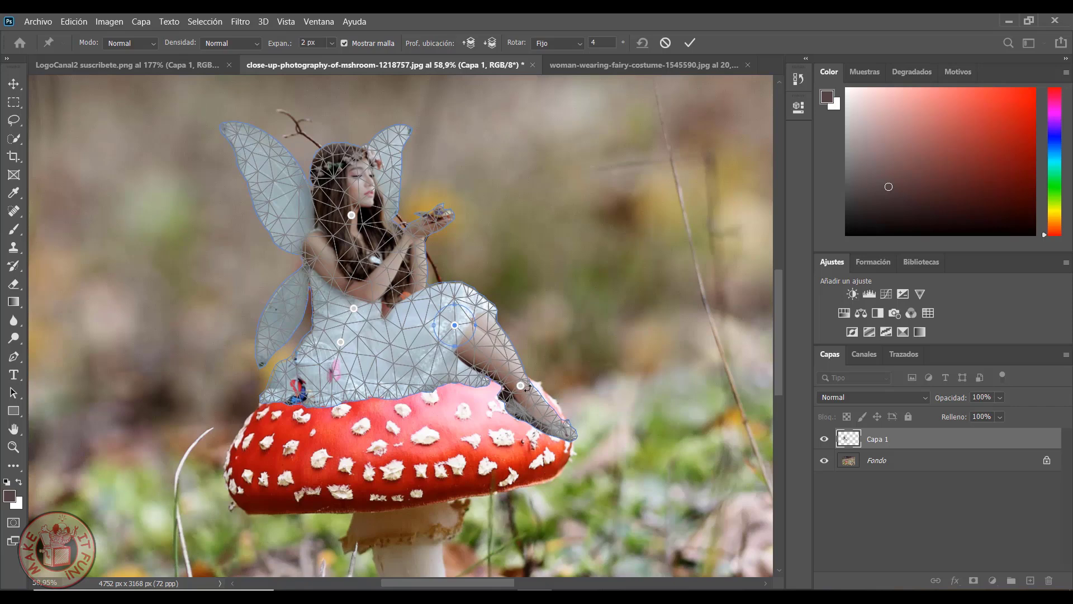
left_click(521, 385)
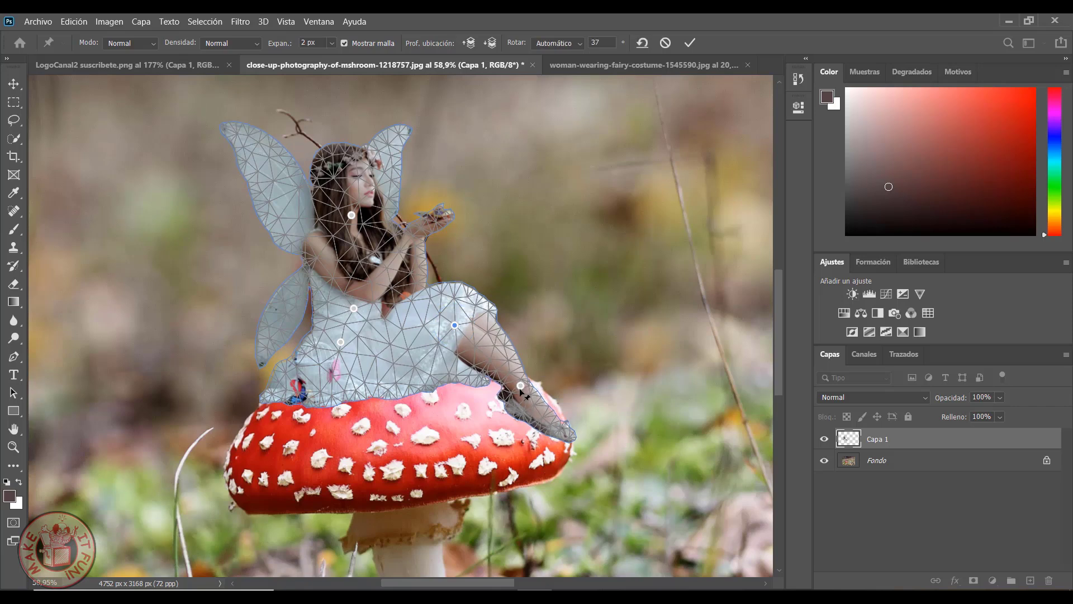
left_click_drag(528, 400, 535, 395)
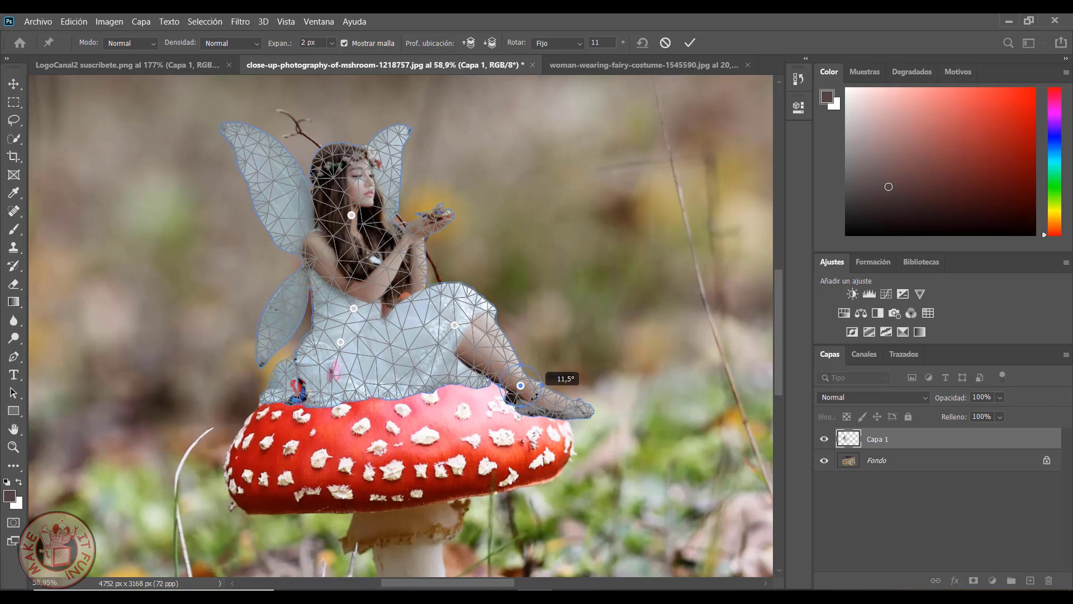
left_click(690, 42)
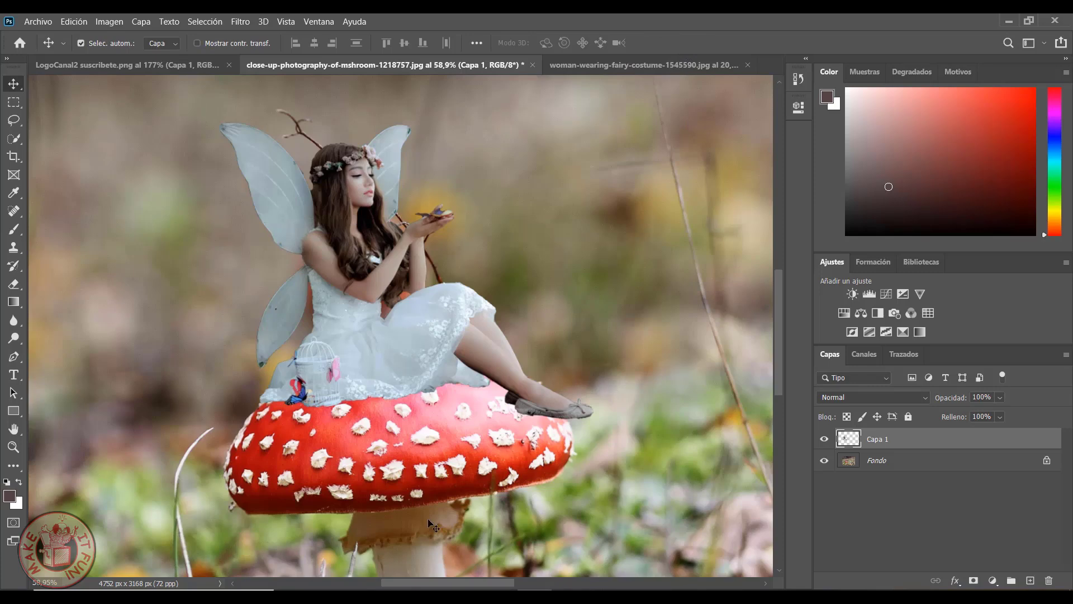
Reset colours to black and white and add a new layer named Sombras for painting
scroll(603, 310, "down", 3)
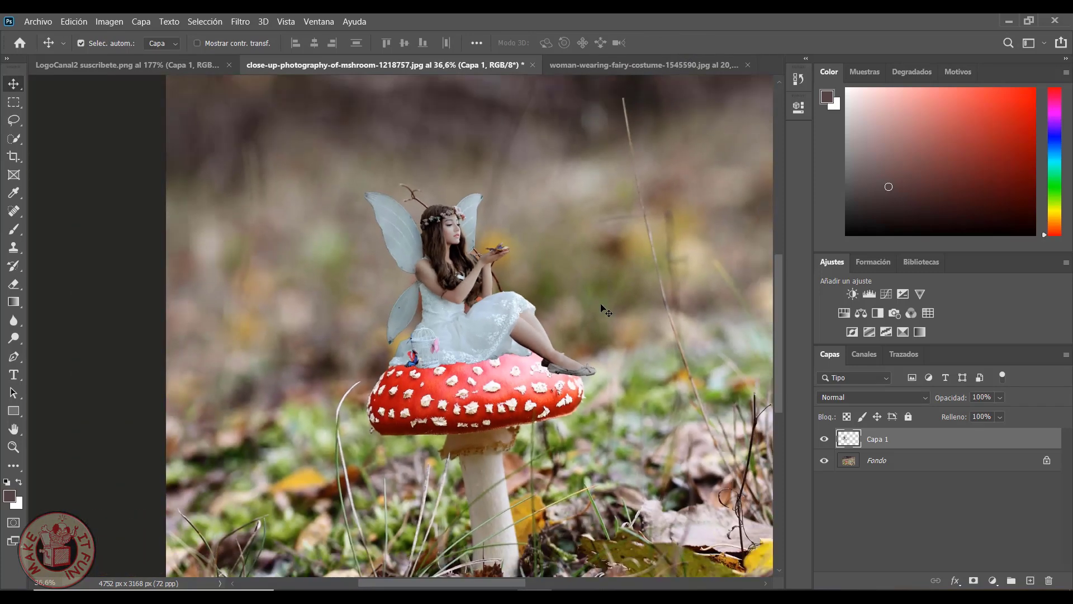
scroll(600, 302, "up", 1)
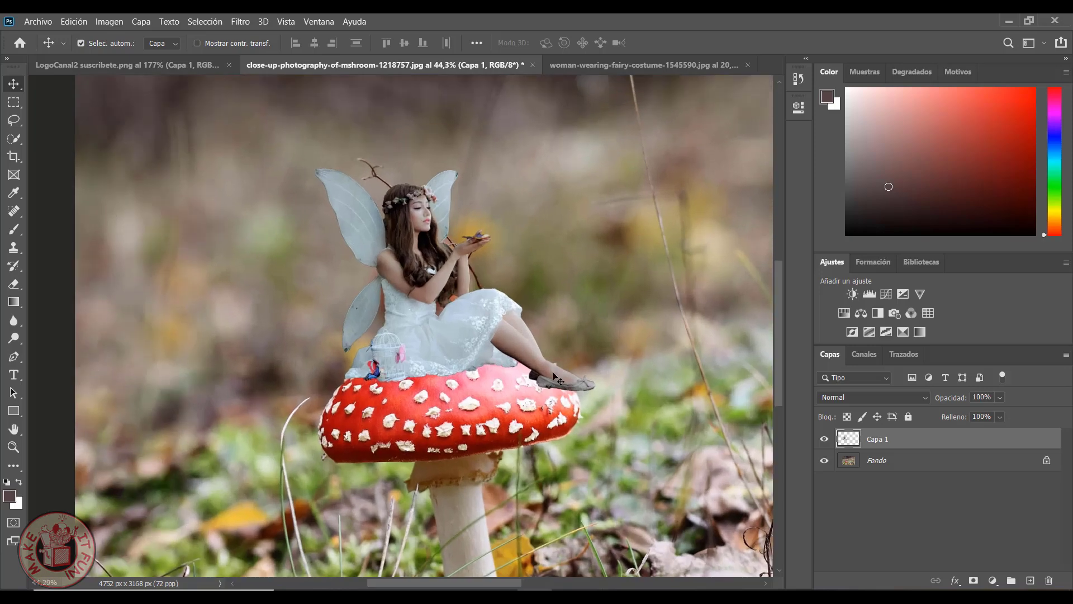
scroll(556, 379, "down", 1)
key("d")
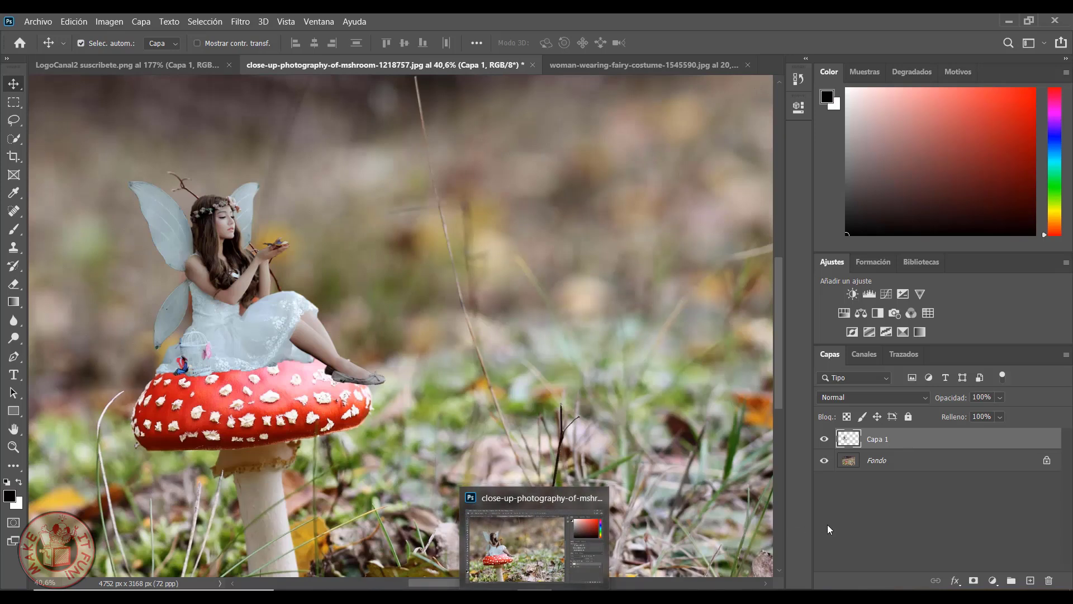
left_click(1029, 581)
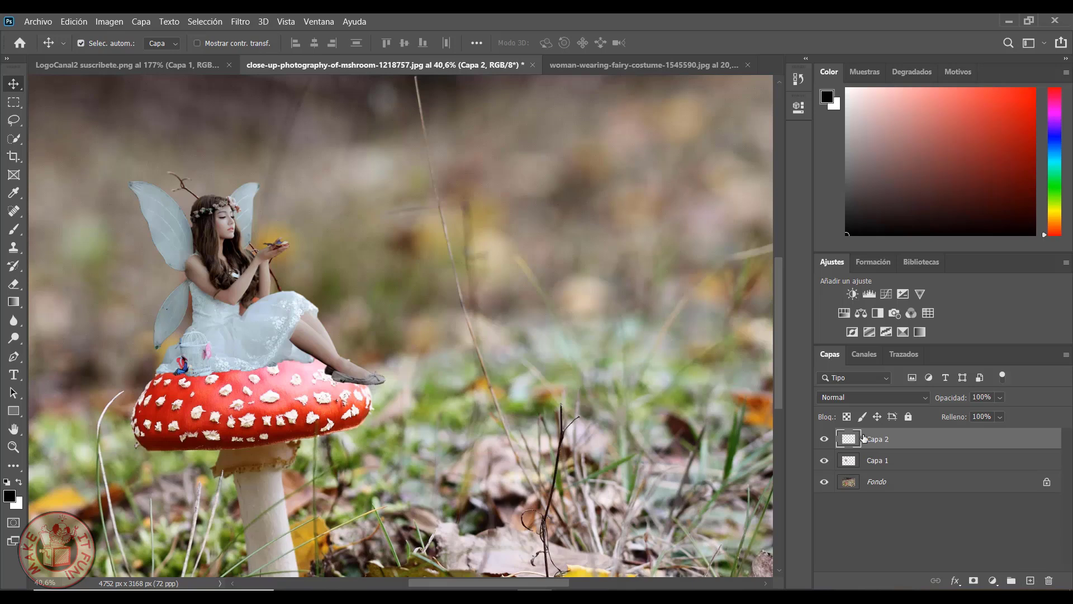
double_click(882, 439)
type("S")
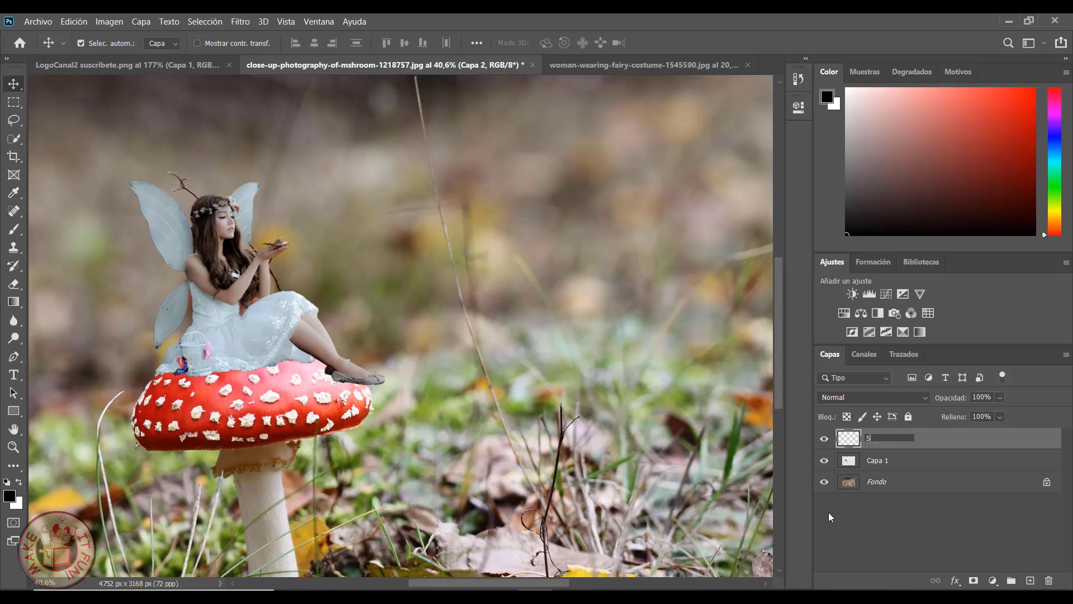
type("ombras")
left_click(875, 526)
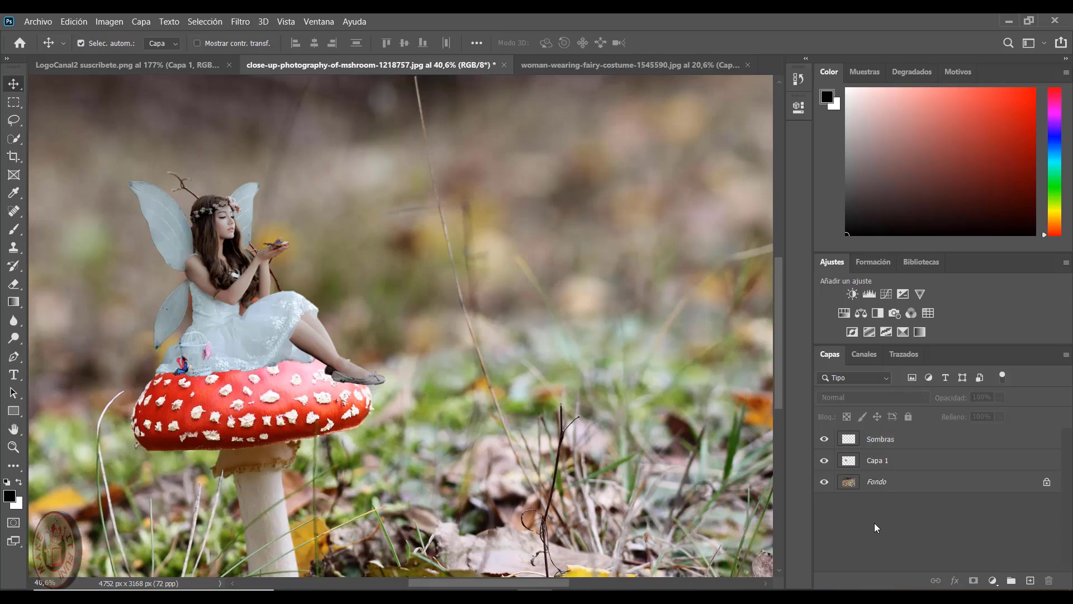
left_click(889, 439)
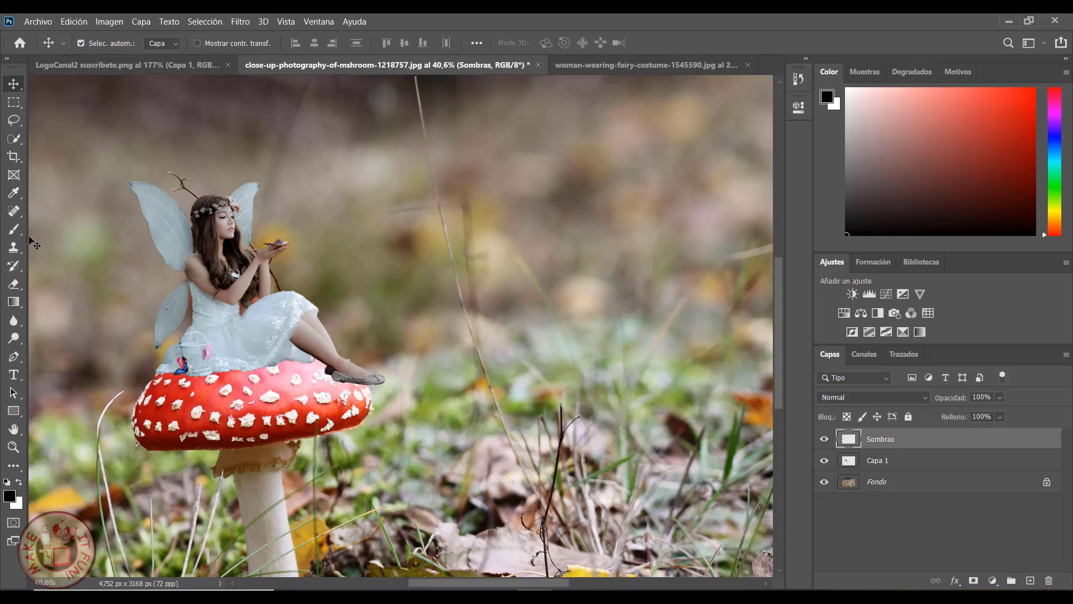
left_click(14, 228)
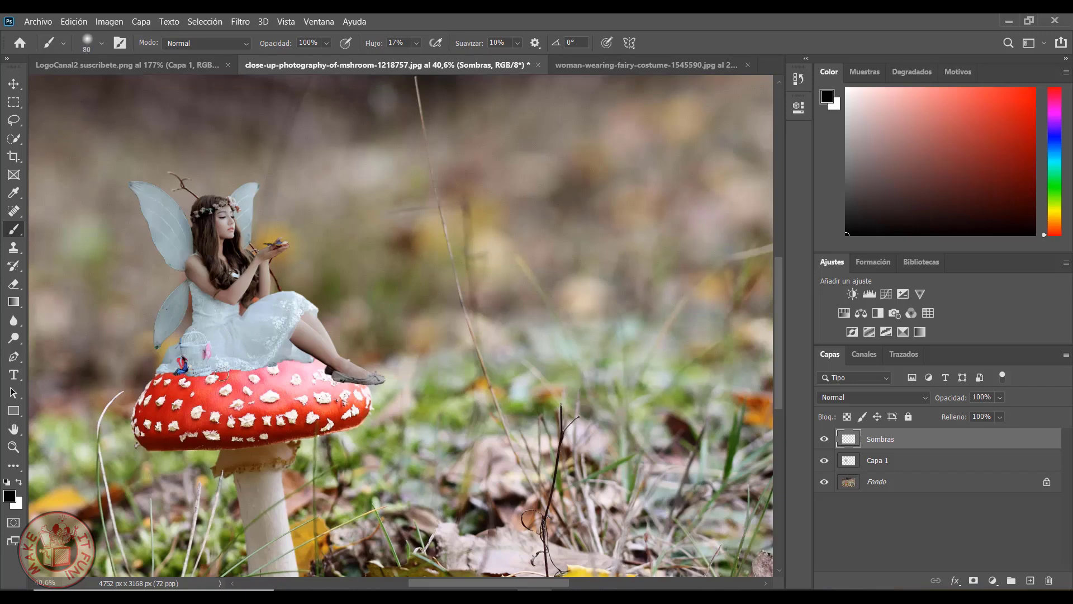
Keep black as foreground and paint a soft shadow on the cap under the skirt
left_click(9, 495)
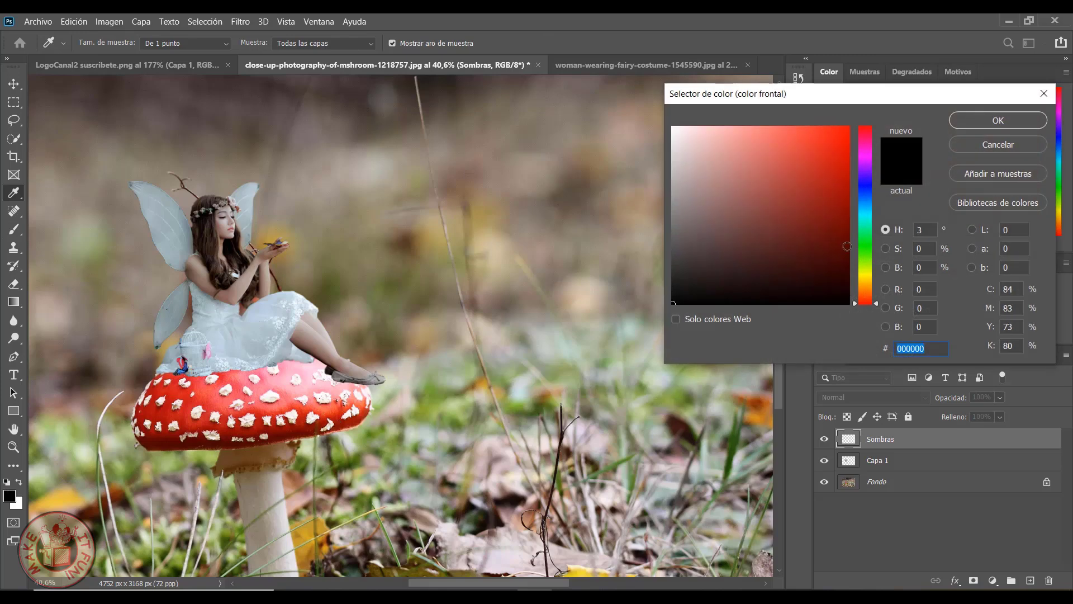
left_click(998, 121)
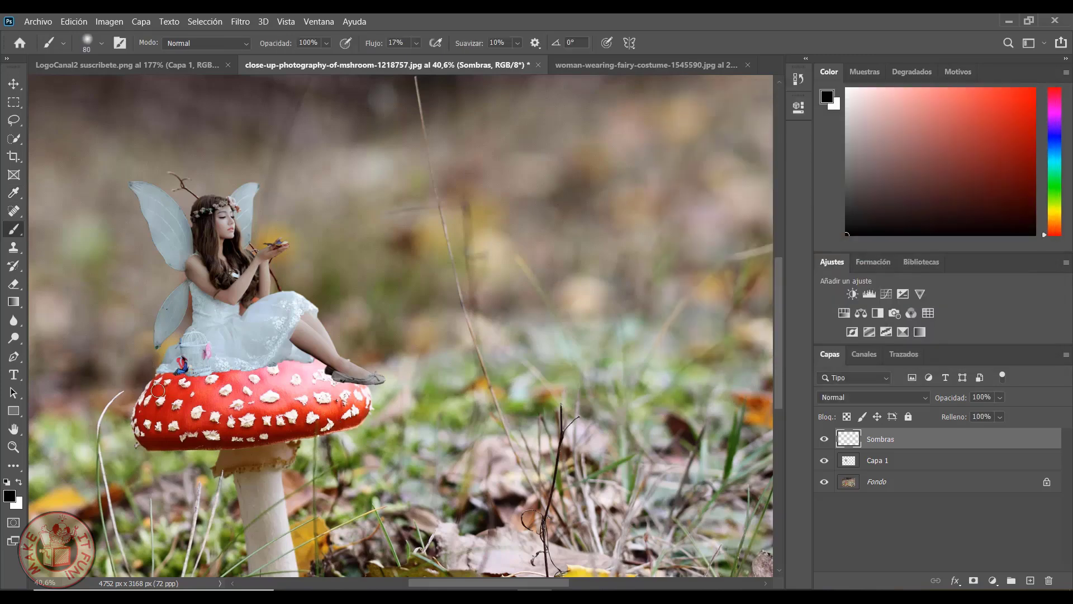
scroll(158, 391, "up", 2)
scroll(158, 390, "up", 2)
scroll(158, 391, "up", 2)
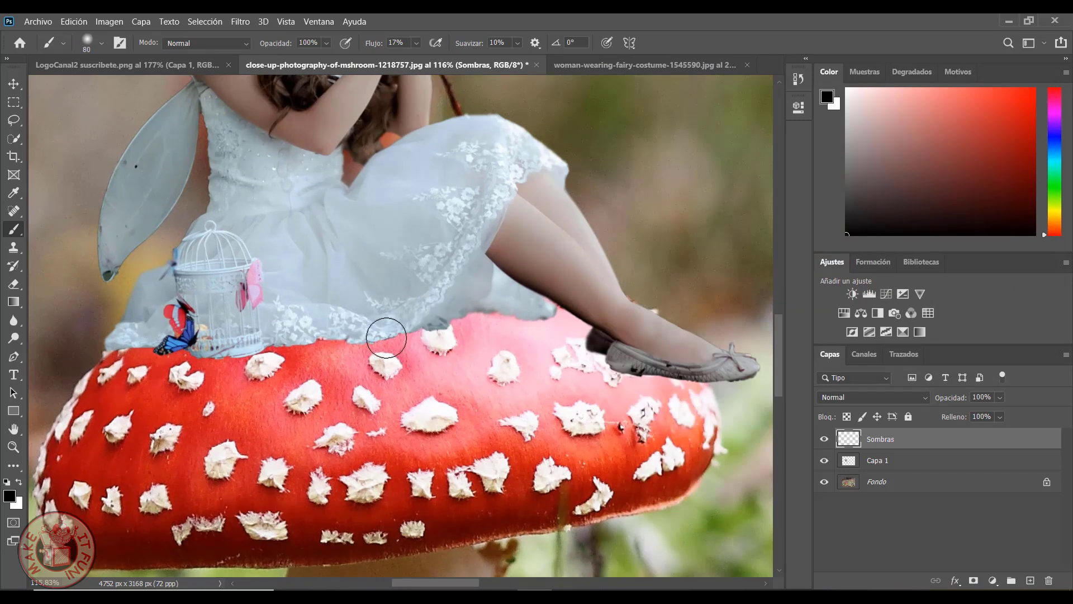
left_click_drag(425, 342, 313, 347)
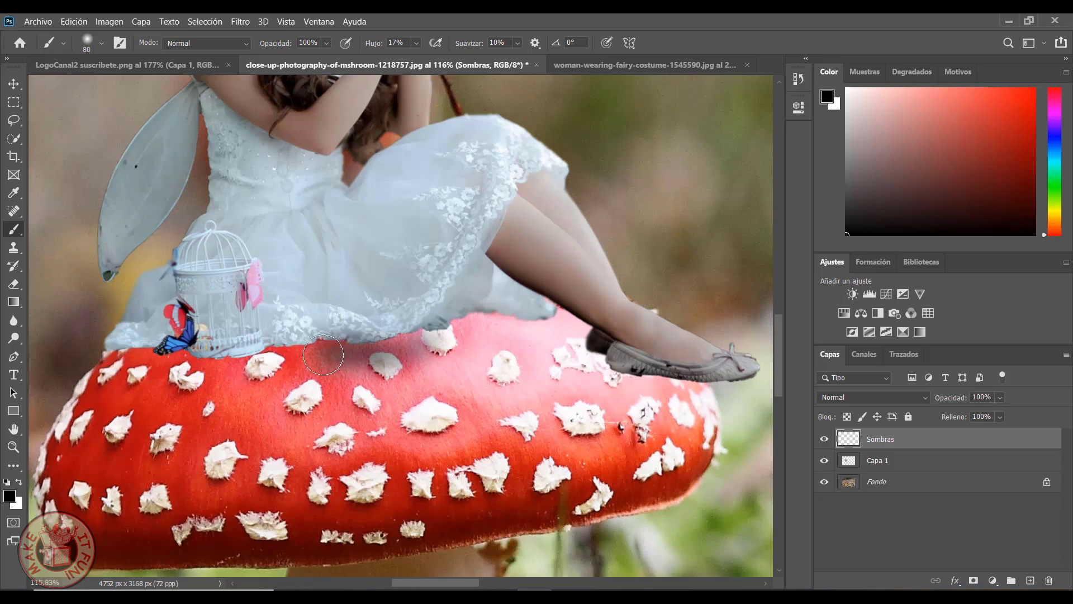
mouse_move(407, 339)
left_mouse_down()
mouse_move(112, 369)
mouse_move(162, 358)
mouse_move(345, 371)
mouse_move(486, 318)
mouse_move(565, 323)
mouse_move(592, 356)
mouse_move(702, 391)
mouse_move(581, 349)
mouse_move(707, 404)
mouse_move(581, 358)
mouse_move(391, 335)
mouse_move(185, 358)
mouse_move(276, 354)
mouse_move(184, 391)
mouse_move(89, 380)
mouse_move(115, 369)
left_mouse_up()
key("bracketleft")
key("bracketleft")
key("bracketleft")
mouse_move(470, 340)
left_mouse_down()
mouse_move(492, 327)
mouse_move(530, 335)
mouse_move(486, 319)
mouse_move(249, 358)
mouse_move(111, 352)
mouse_move(352, 363)
mouse_move(528, 330)
mouse_move(658, 389)
left_mouse_up()
Move Sombras beneath the fairy layer and darken the cap under her shoe
scroll(658, 390, "down", 3)
key("ctrl+bracketleft")
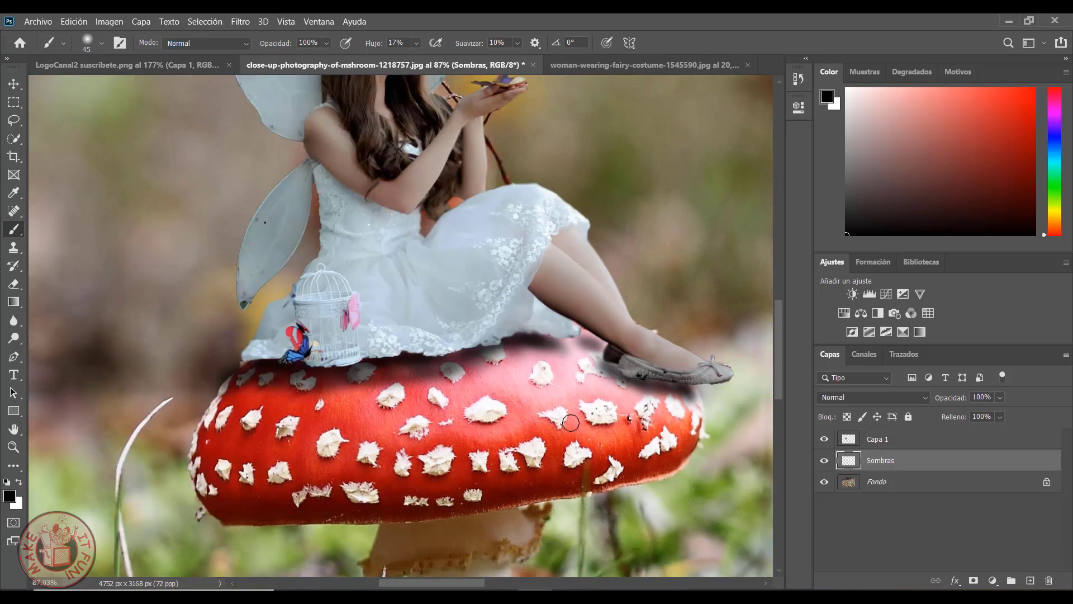
mouse_move(650, 380)
left_mouse_down()
mouse_move(604, 375)
mouse_move(619, 372)
left_mouse_up()
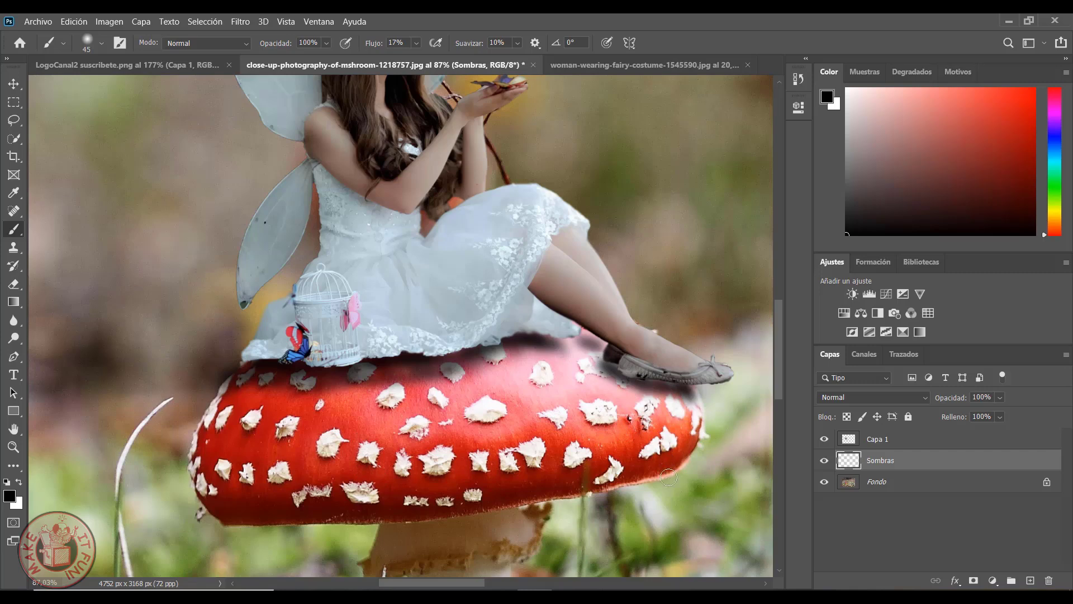
scroll(485, 375, "down", 2)
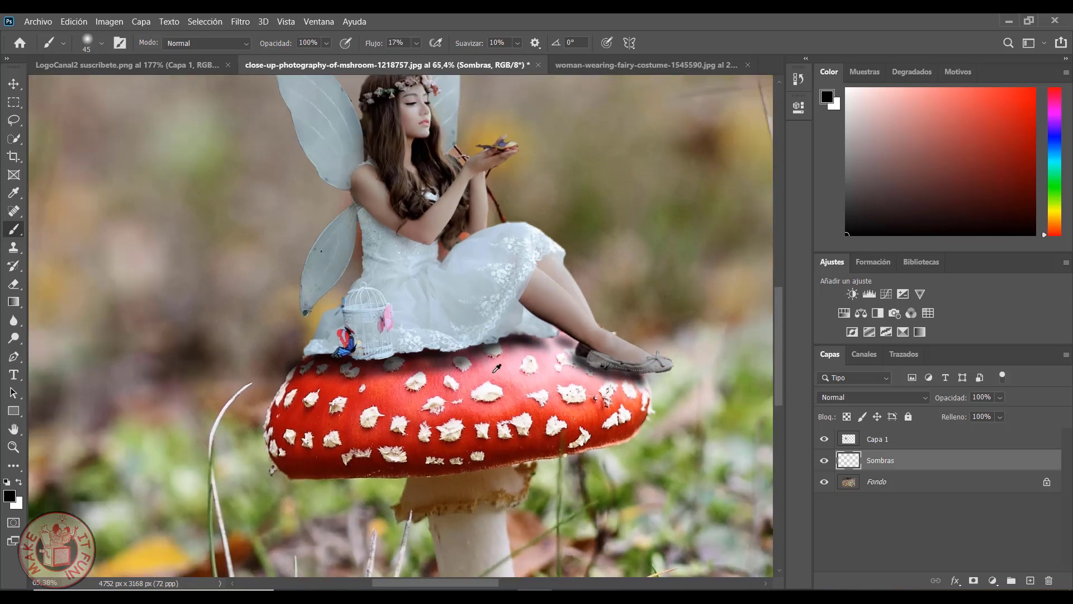
scroll(497, 367, "down", 1)
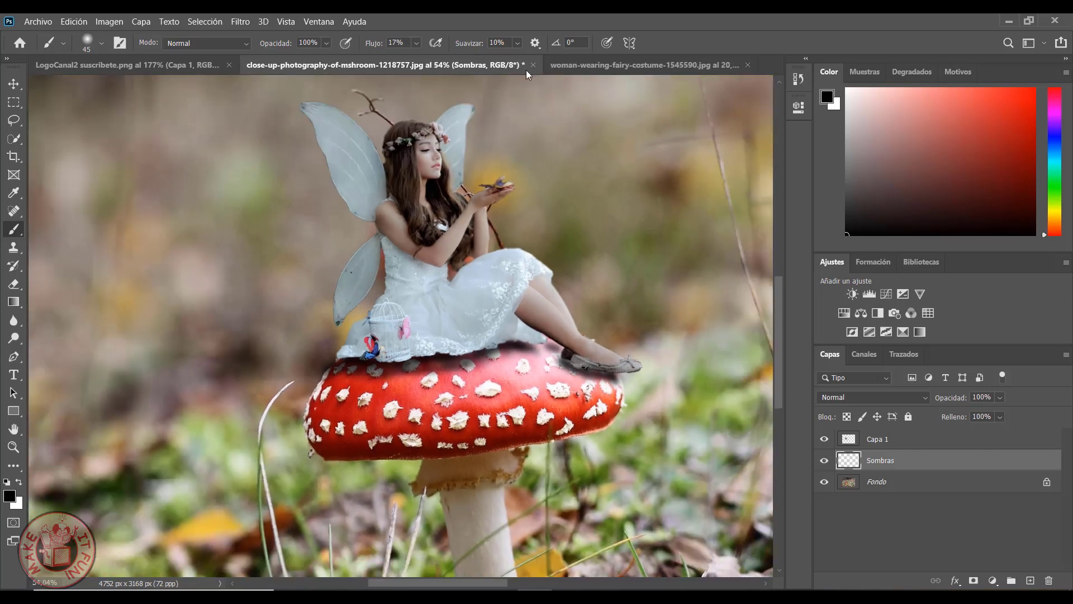
Soften the Sombras shadow with a Gaussian blur of about 10.5 pixels
left_click(240, 22)
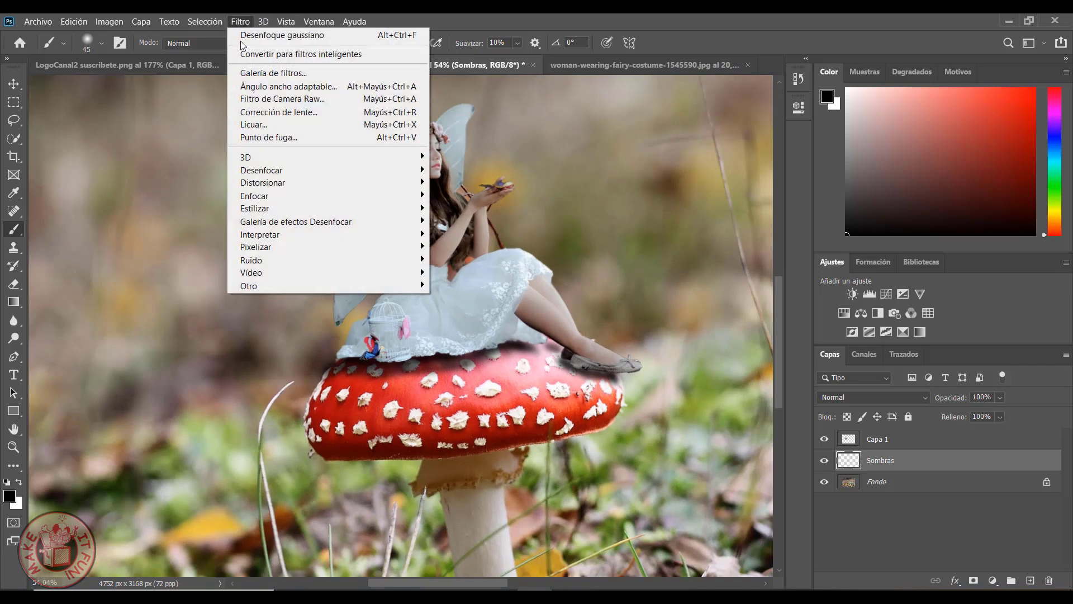
left_click(525, 261)
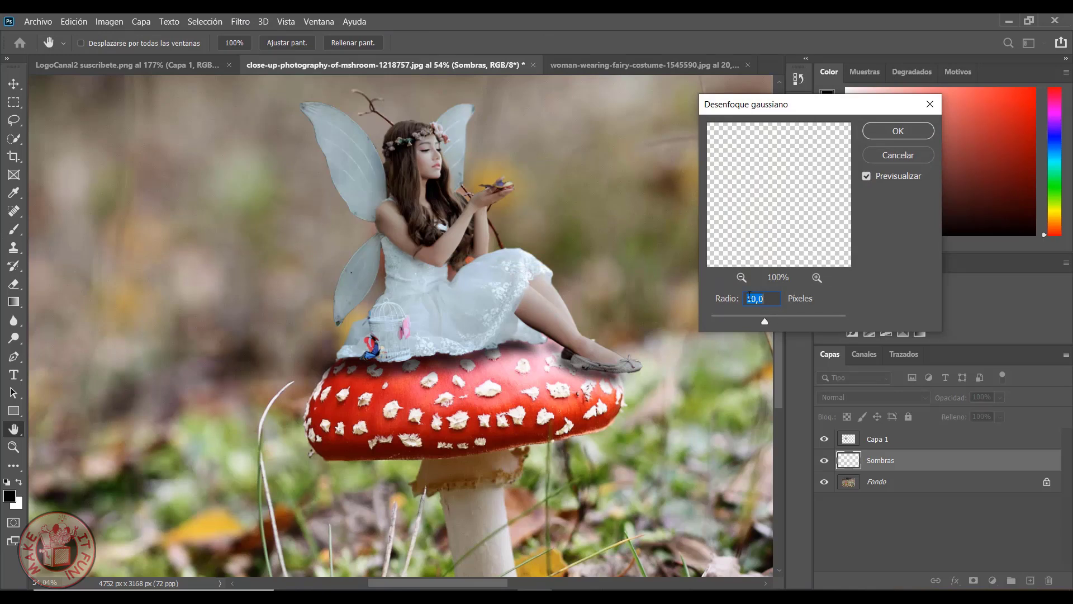
key("Up")
key("Up")
key("Up")
key("Up")
key("Up")
key("Down")
key("Down")
key("Down")
key("Down")
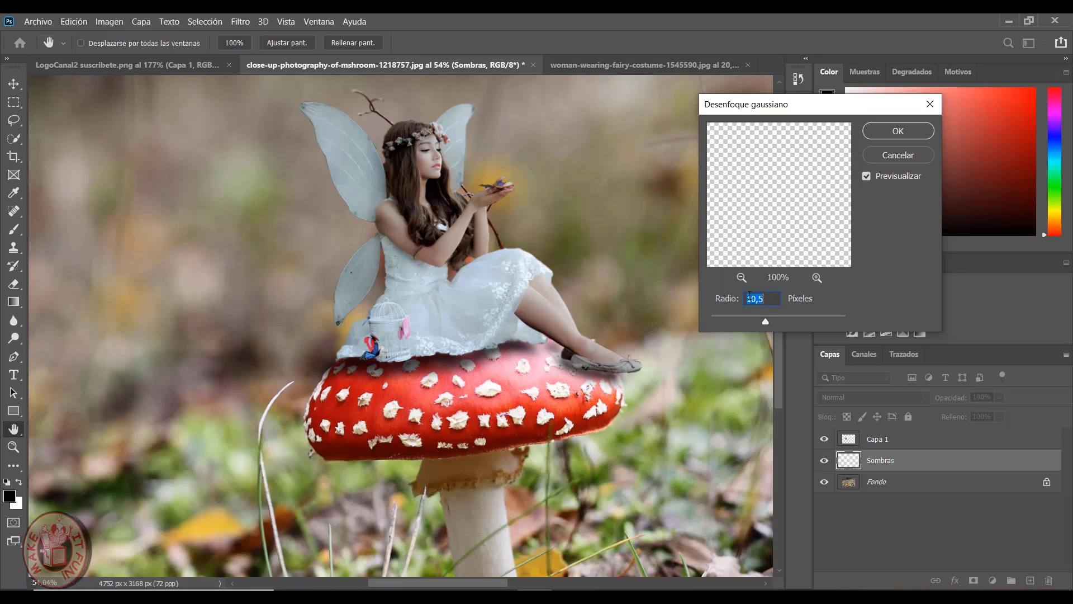
left_click(898, 131)
Lower the Sombras shadow layer's opacity to about 82%
left_click(1000, 398)
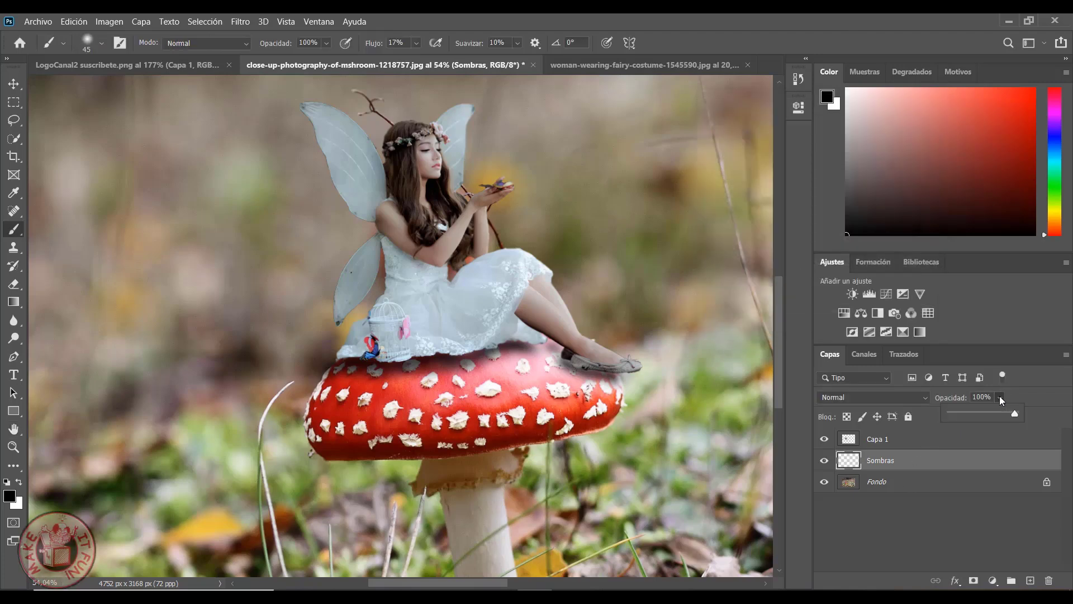
left_click(1004, 415)
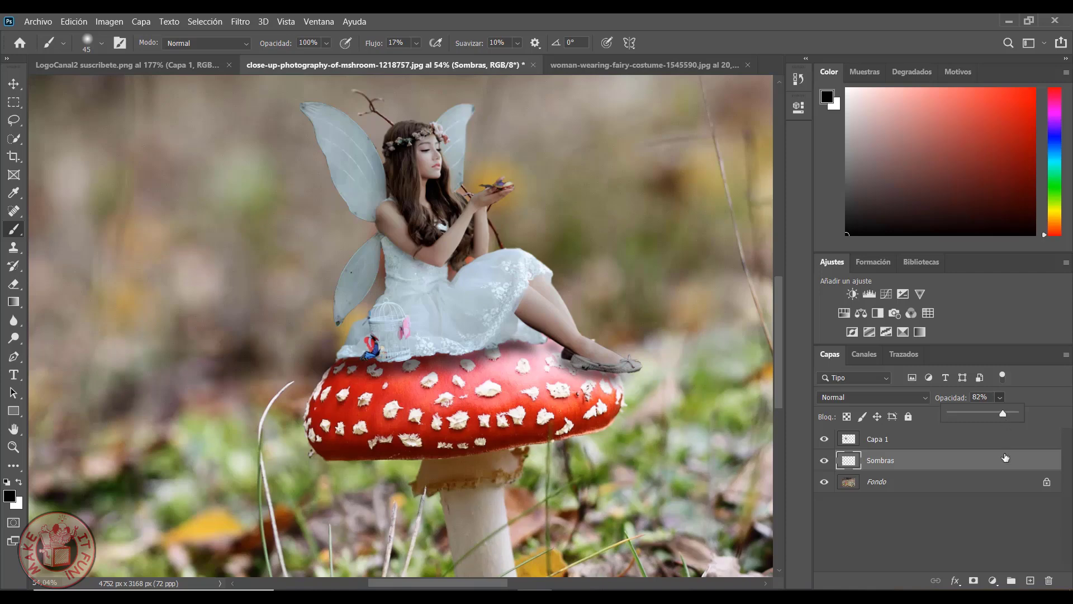
left_click(1006, 527)
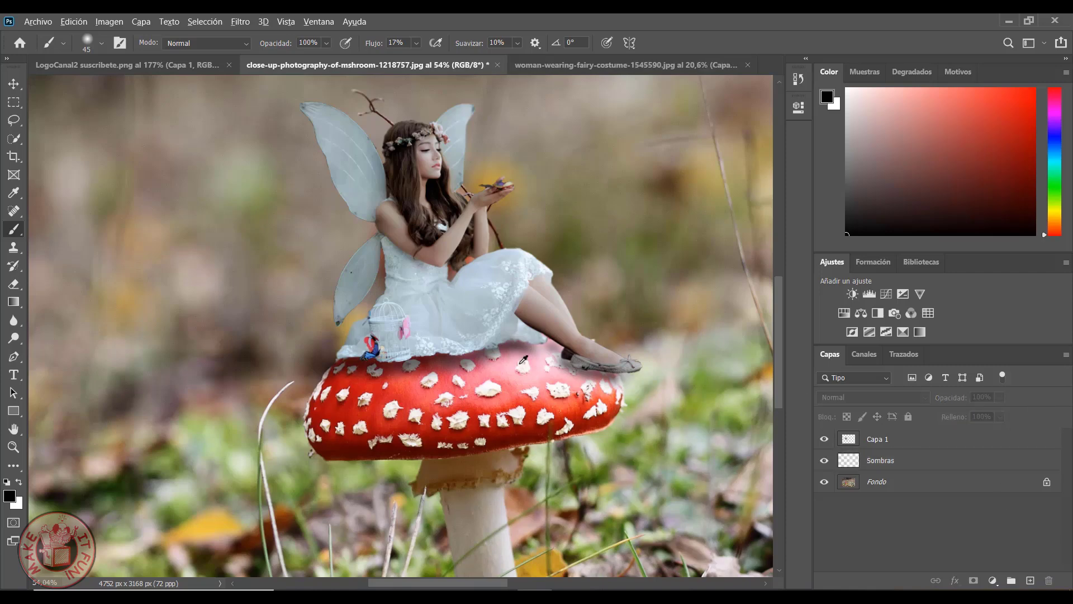
Make the fairy layer Capa 1 active and switch to the Blur tool
scroll(547, 388, "down", 5)
scroll(637, 401, "up", 1)
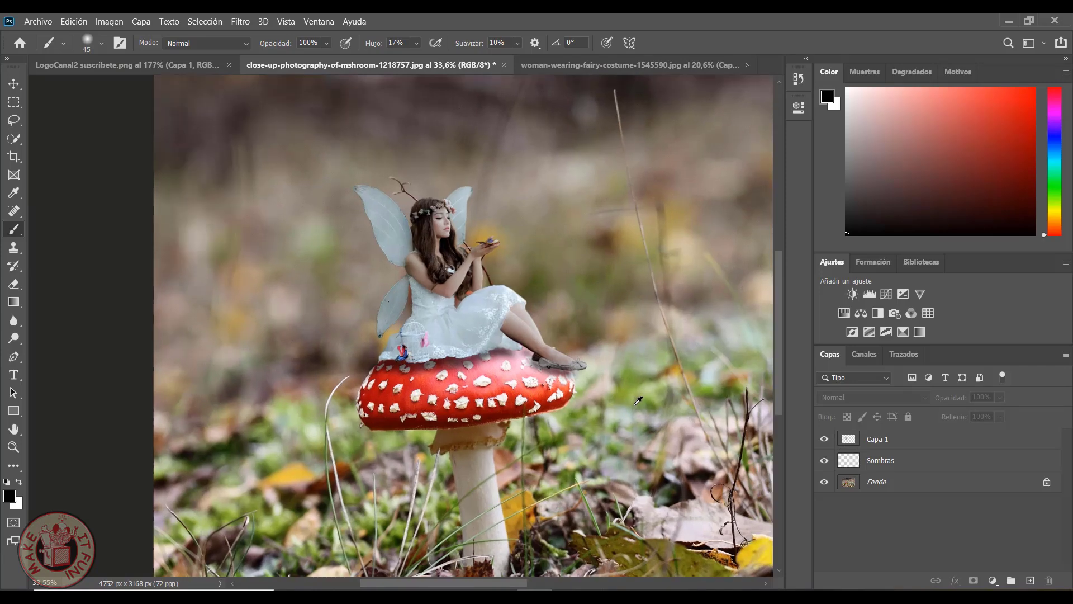
scroll(638, 401, "up", 1)
scroll(638, 400, "up", 1)
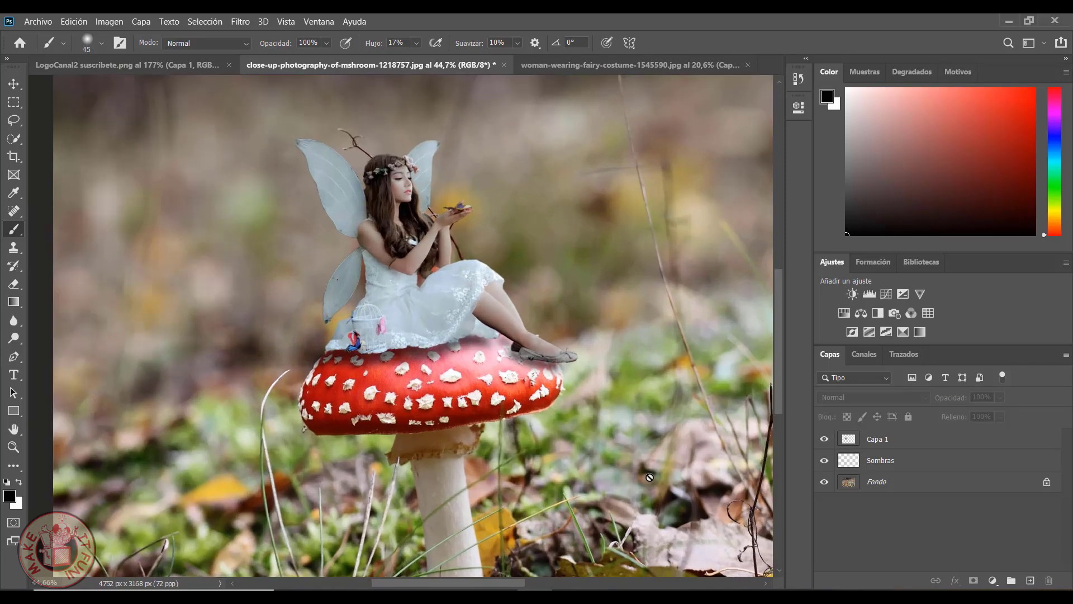
left_click(893, 461)
left_click(893, 441)
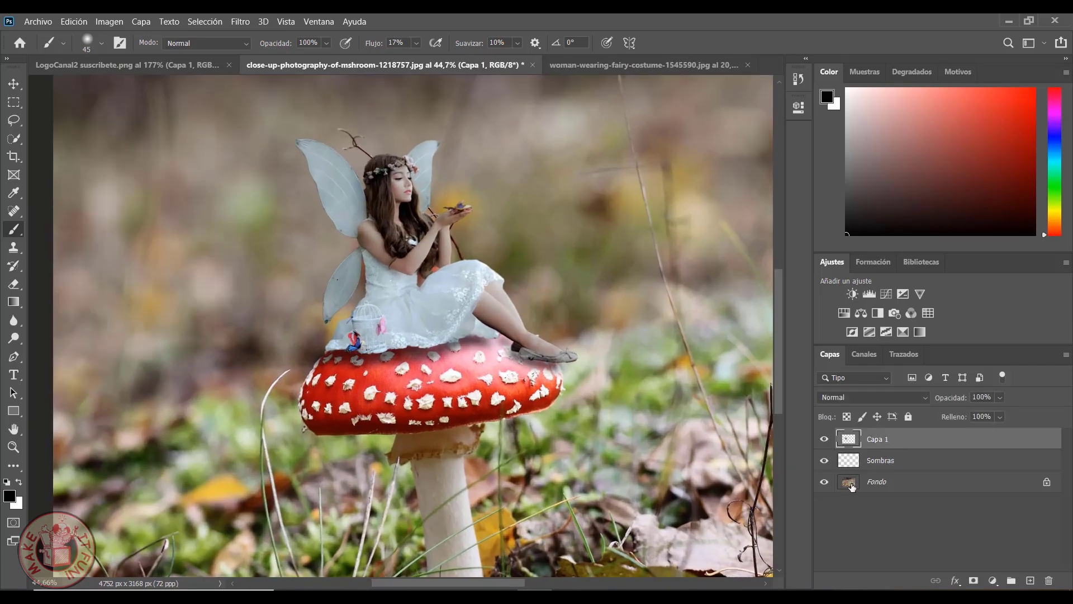
left_click(15, 320)
right_click(20, 326)
left_click(126, 314)
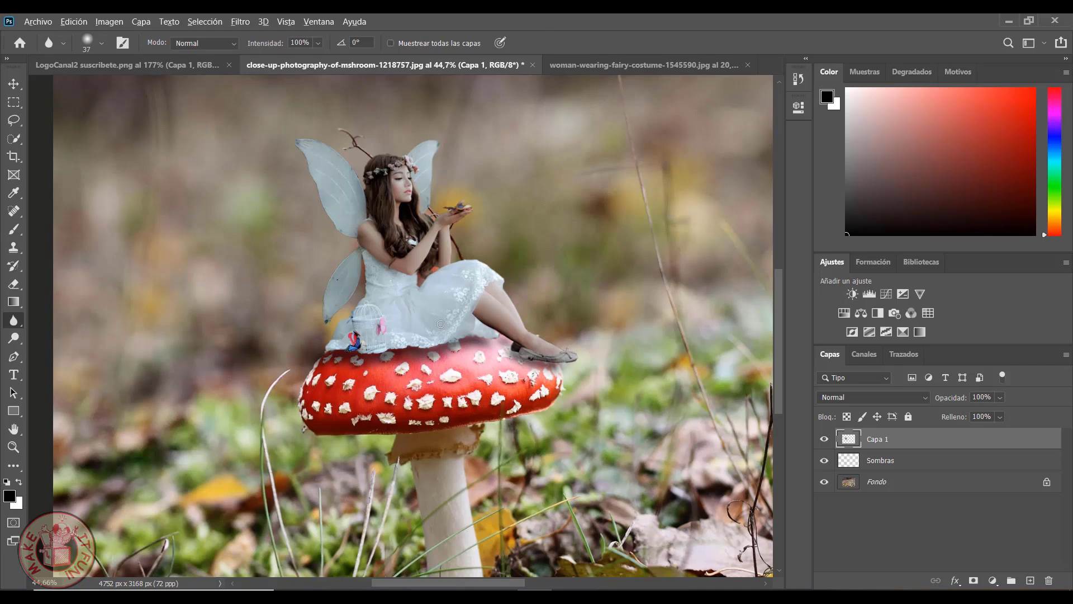
Inspect the fairy's face, wings, dress and red mushroom up close, then select the Fondo layer
scroll(405, 290, "up", 5)
left_click_drag(337, 219, 360, 445)
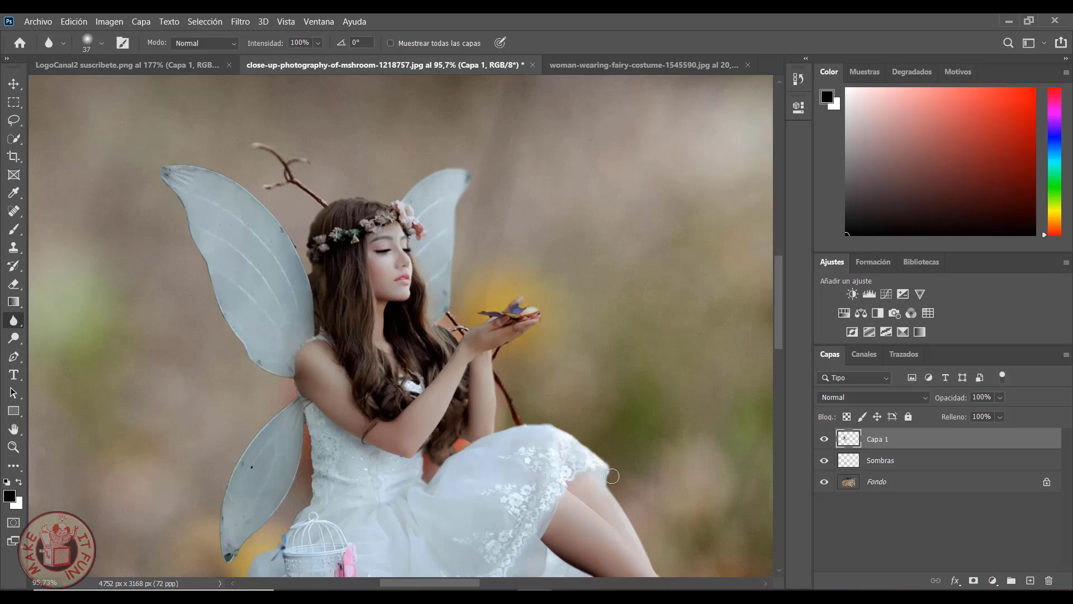
left_click_drag(612, 476, 467, 323)
left_click_drag(115, 324, 368, 390)
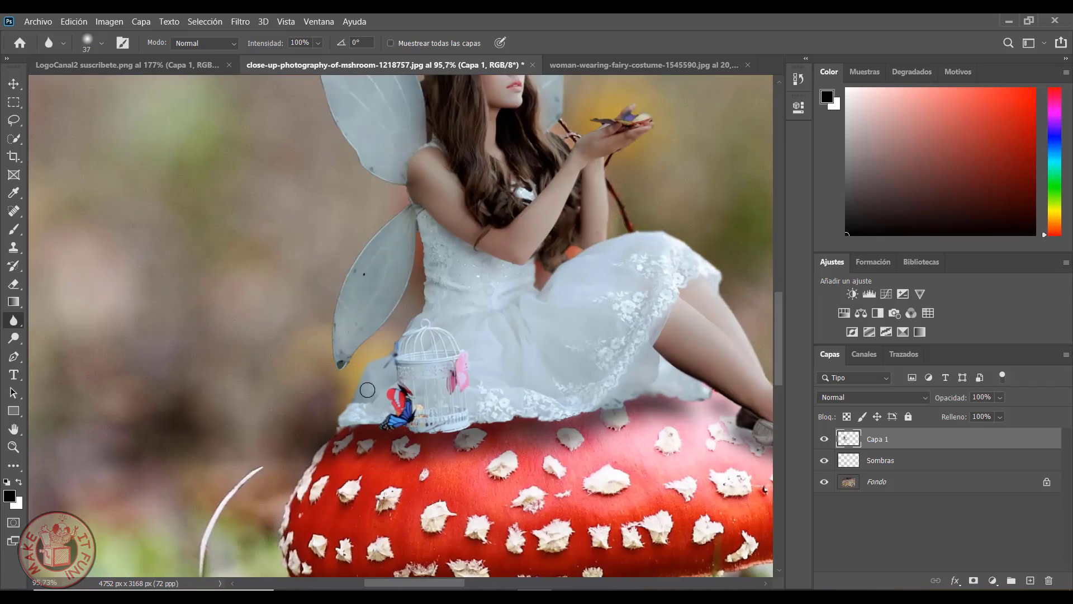
left_click_drag(384, 240, 371, 299)
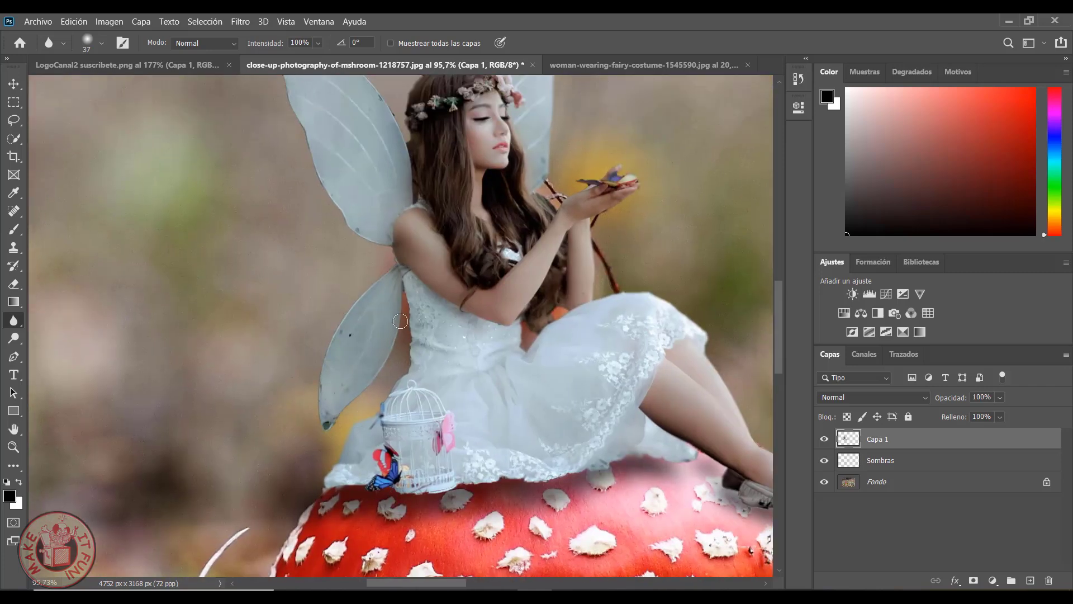
left_click_drag(391, 261, 394, 356)
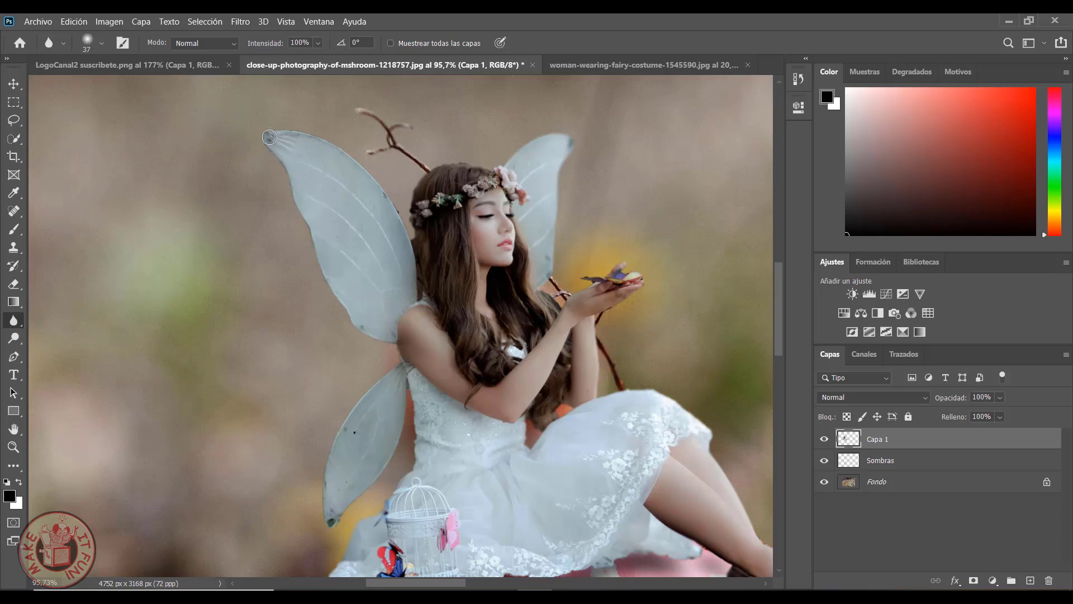
mouse_move(619, 451)
left_mouse_down()
mouse_move(550, 391)
mouse_move(473, 378)
mouse_move(502, 540)
left_mouse_up()
left_click(894, 481)
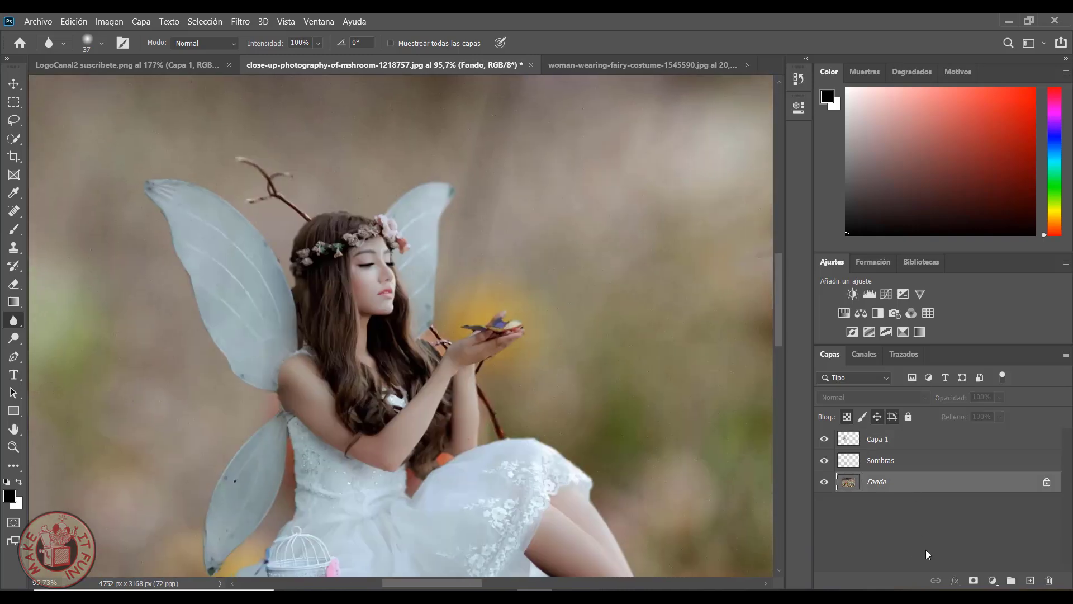
Duplicate Fondo as Fondo copia and blur the branch by the fairy's head, hair and hand
key("ctrl+j")
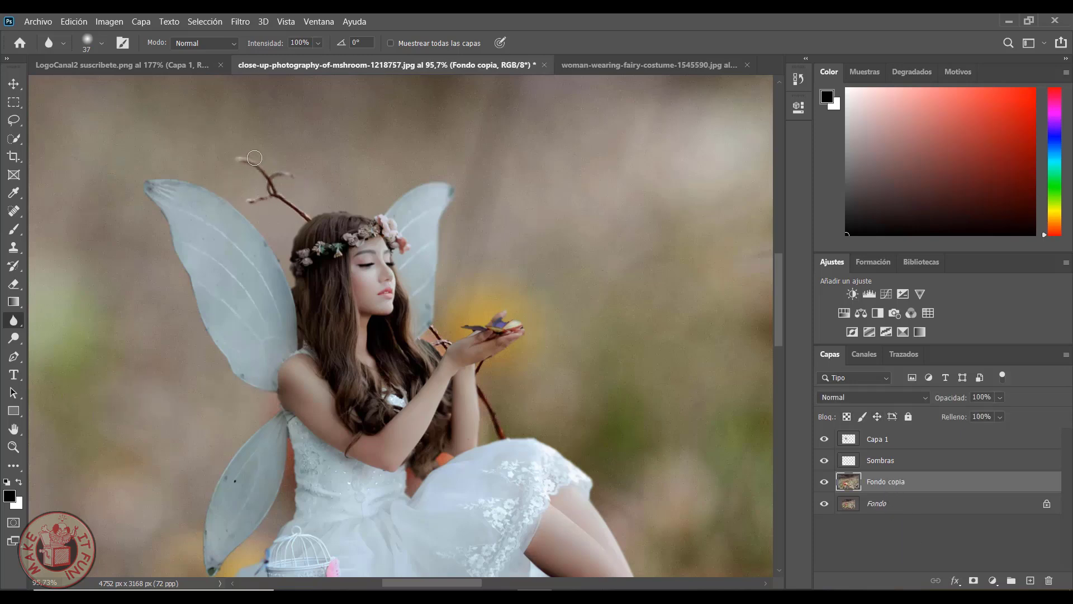
mouse_move(300, 208)
left_mouse_down()
mouse_move(264, 189)
mouse_move(319, 214)
left_mouse_up()
mouse_move(433, 325)
left_mouse_down()
mouse_move(446, 347)
mouse_move(489, 365)
mouse_move(435, 339)
left_mouse_up()
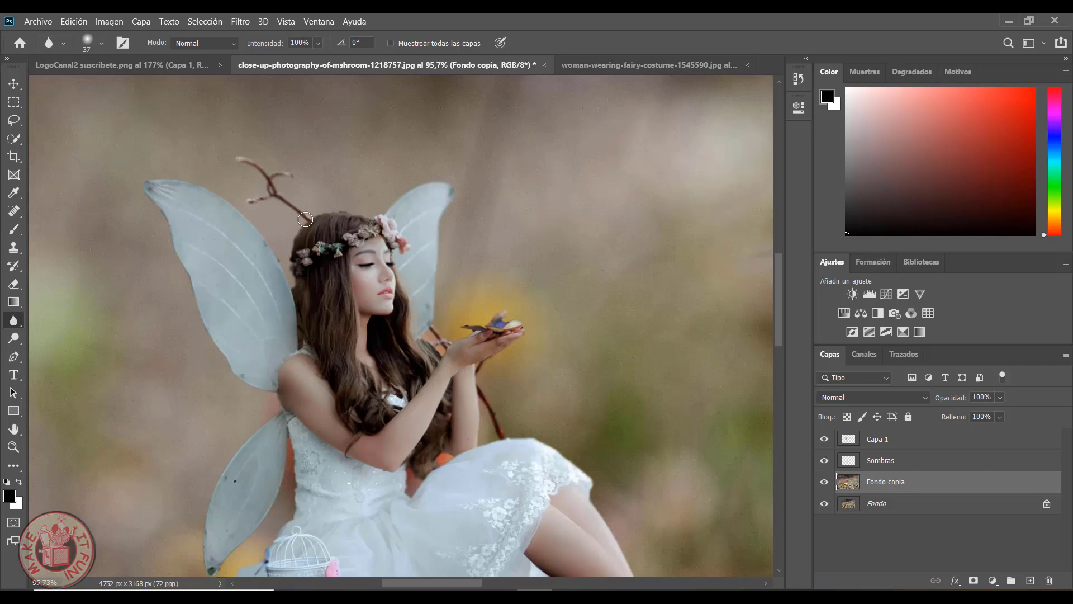
left_click_drag(283, 202, 310, 218)
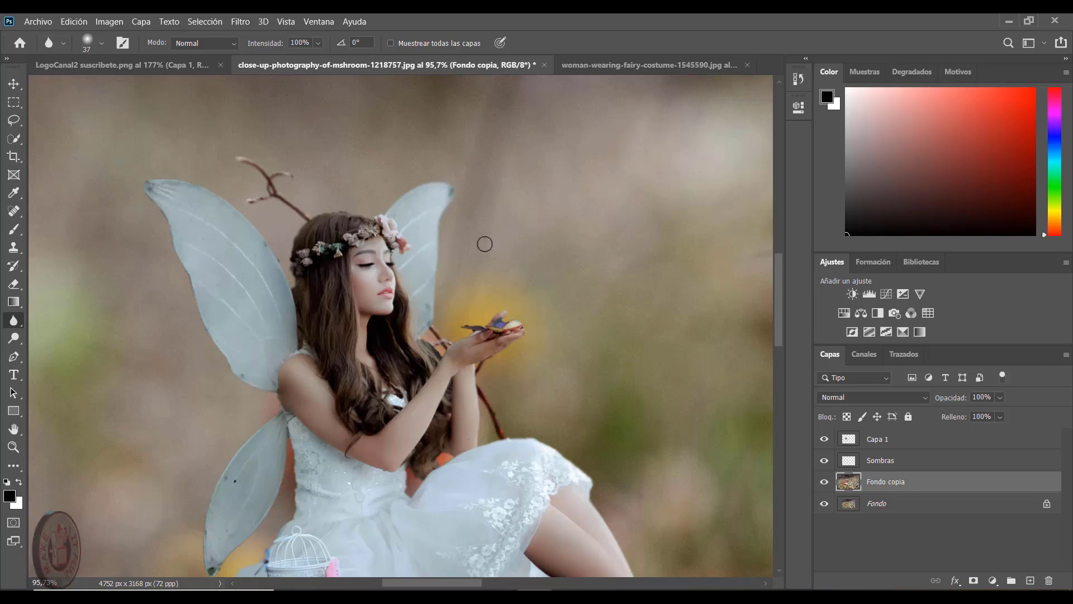
scroll(506, 254, "down", 1)
scroll(520, 290, "down", 1)
scroll(498, 324, "down", 1)
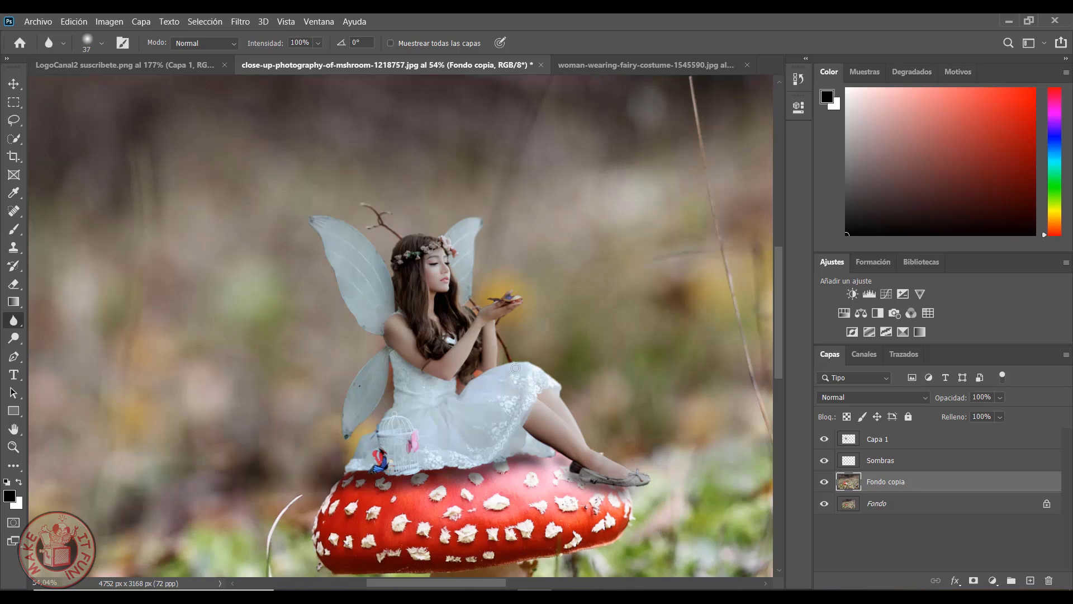
scroll(555, 328, "down", 1)
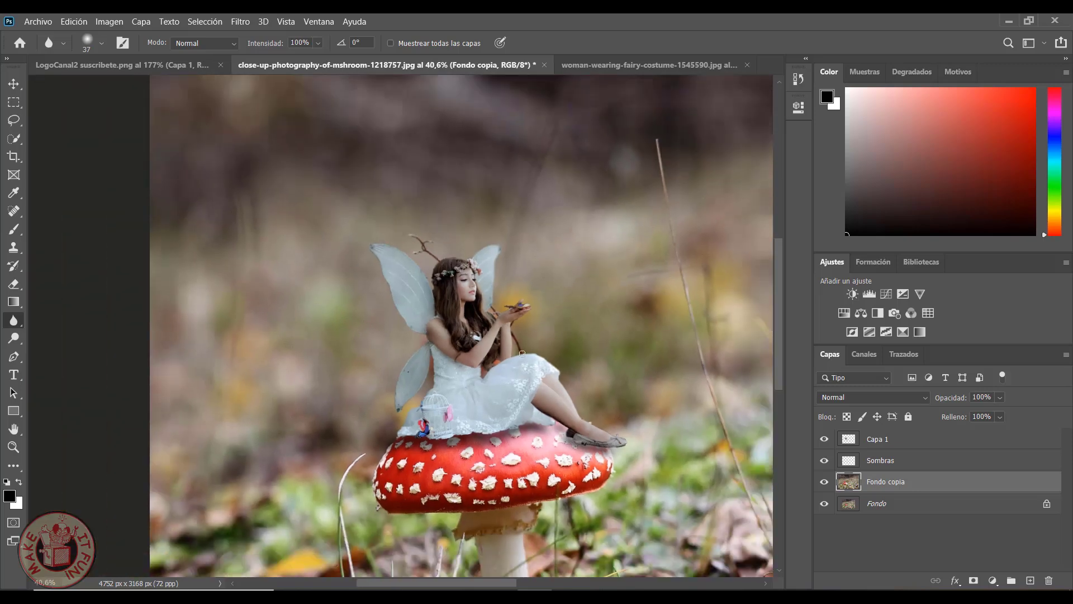
scroll(589, 327, "down", 1)
scroll(611, 324, "down", 1)
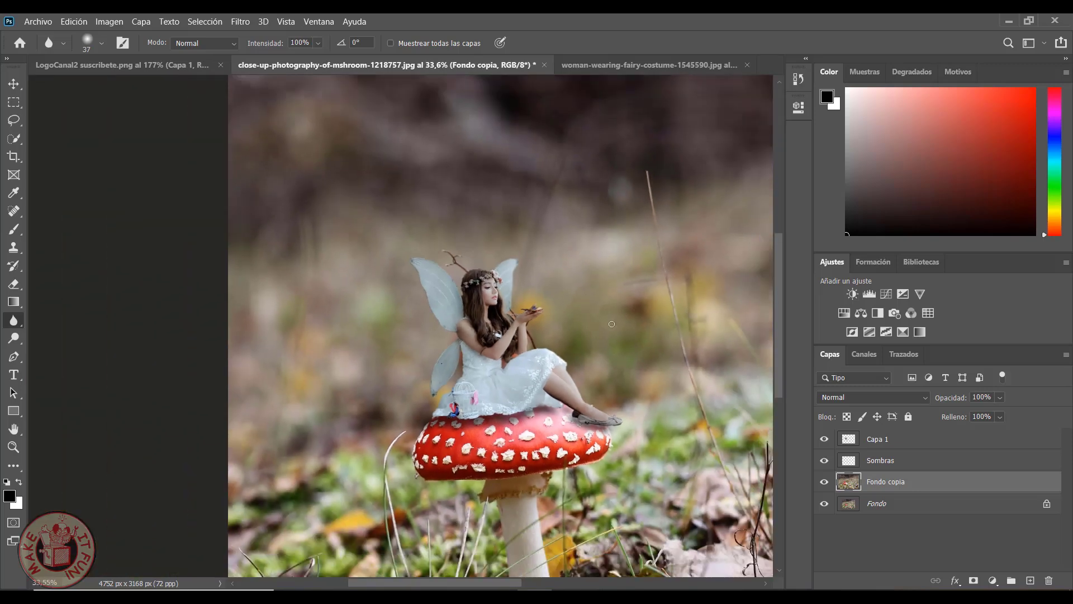
scroll(553, 334, "up", 1)
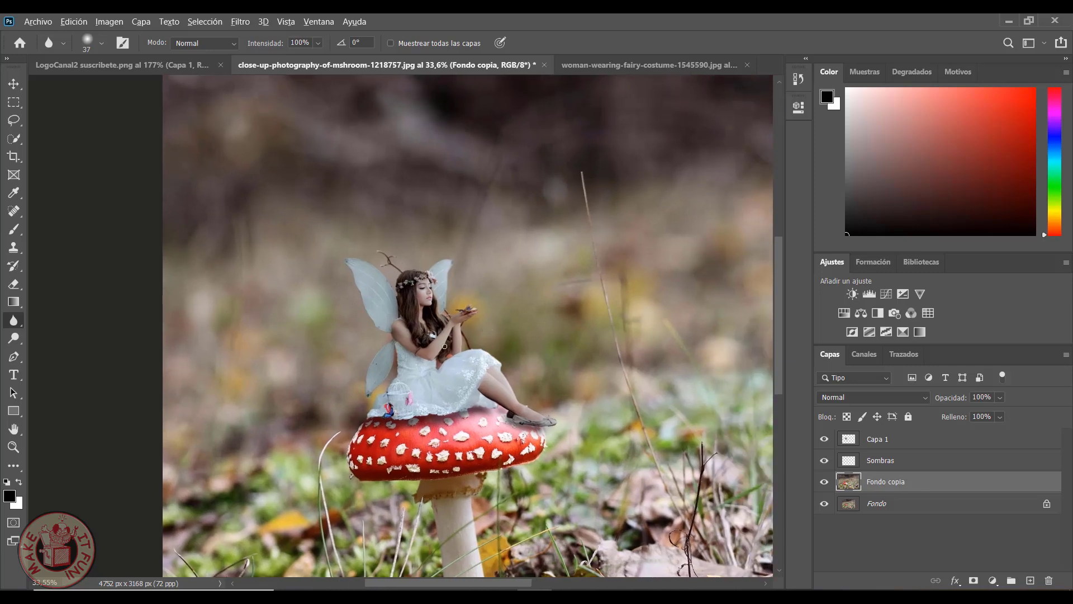
scroll(492, 339, "up", 1)
scroll(447, 345, "up", 1)
scroll(444, 346, "up", 1)
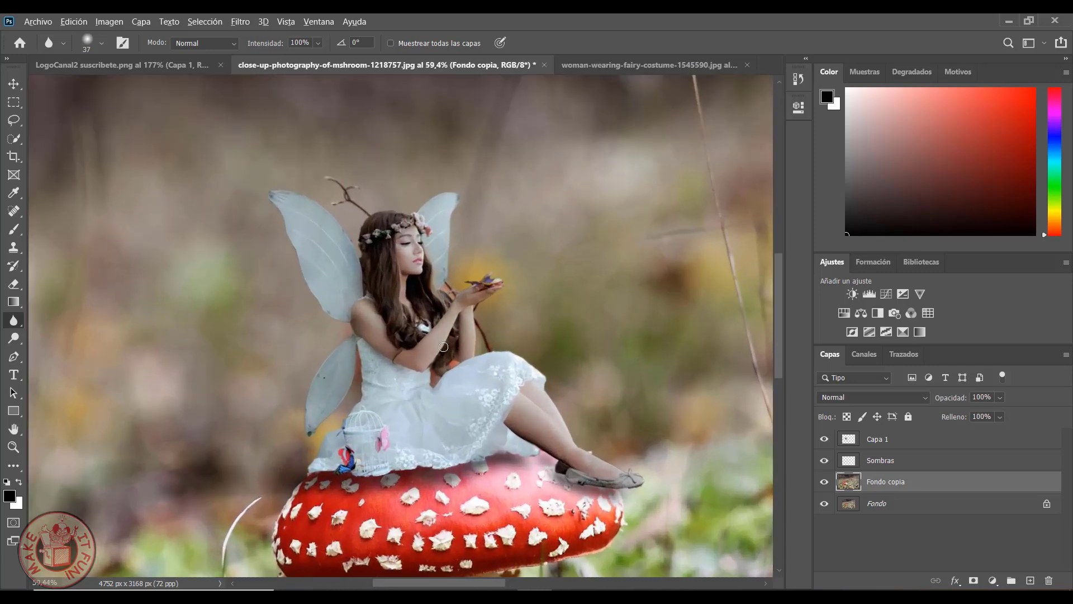
scroll(444, 346, "down", 1)
scroll(444, 348, "down", 1)
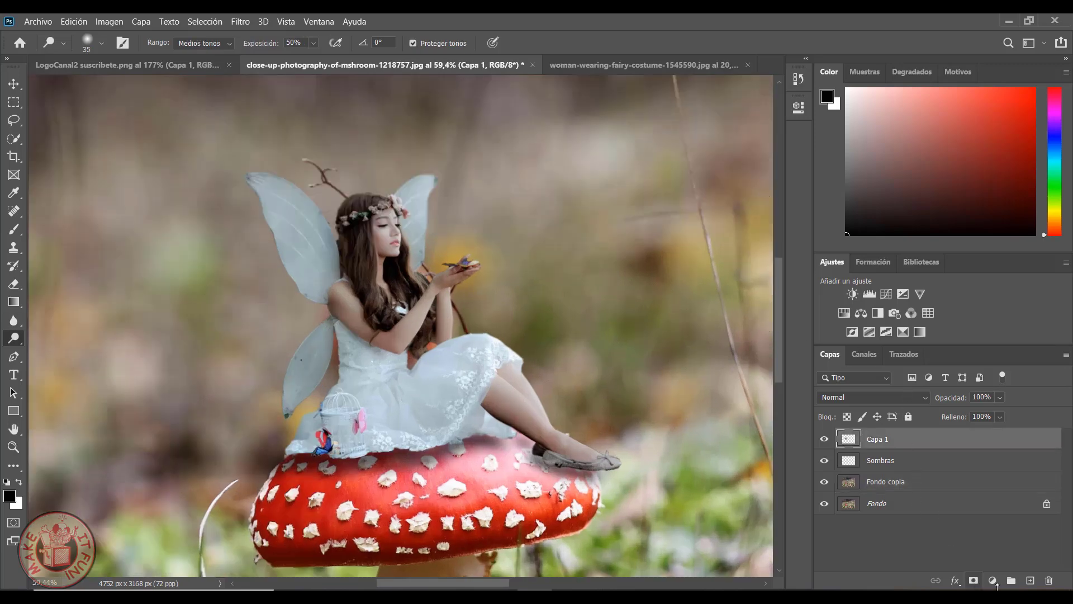
Add a new layer Capa 2 filled with 50% gray
left_click(1030, 581)
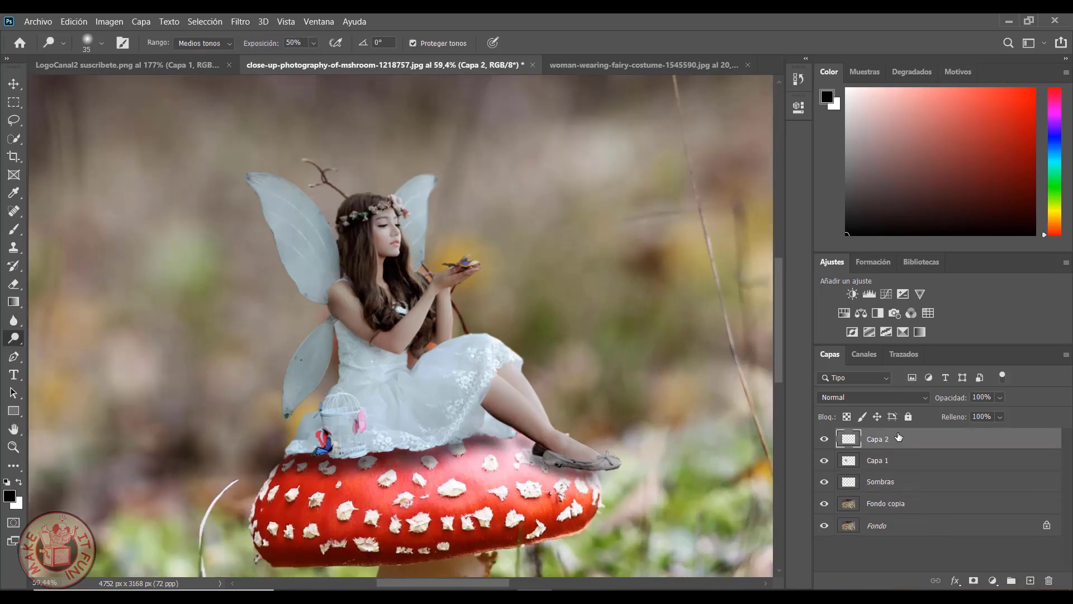
left_click(71, 23)
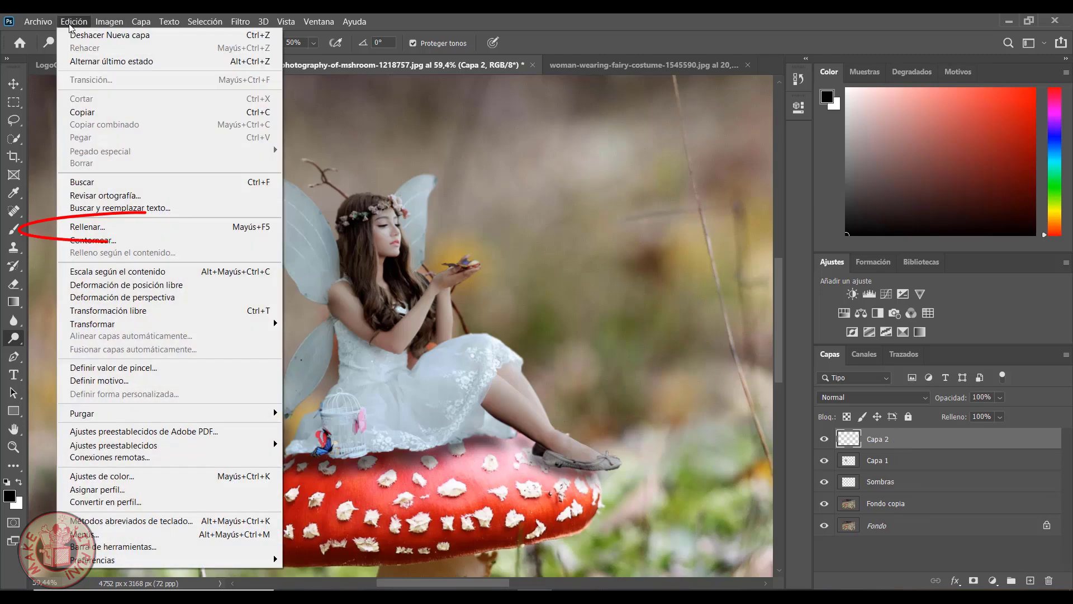
left_click(118, 227)
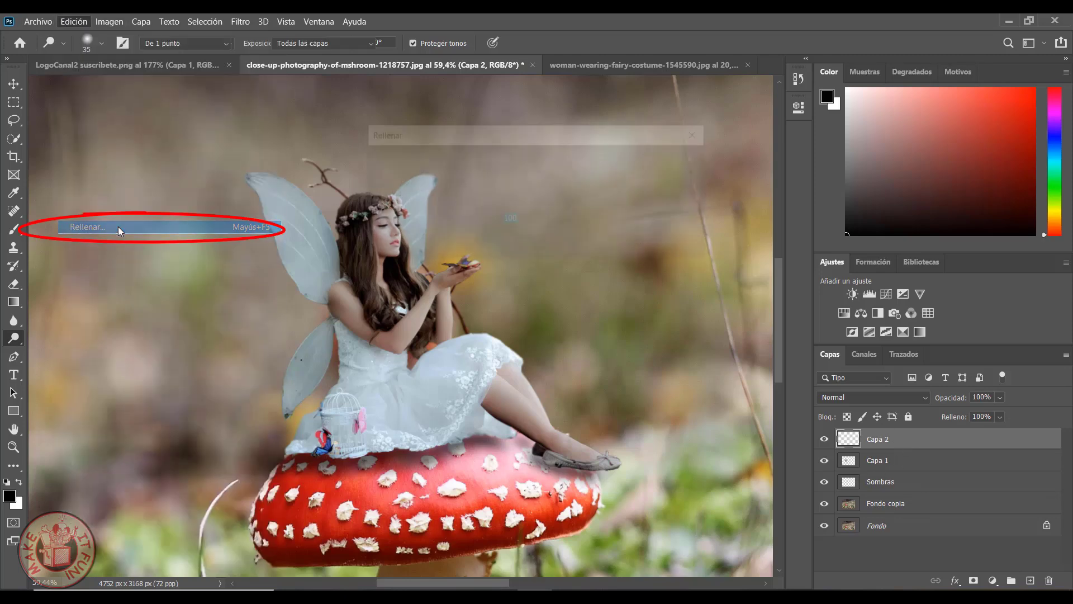
left_click(582, 160)
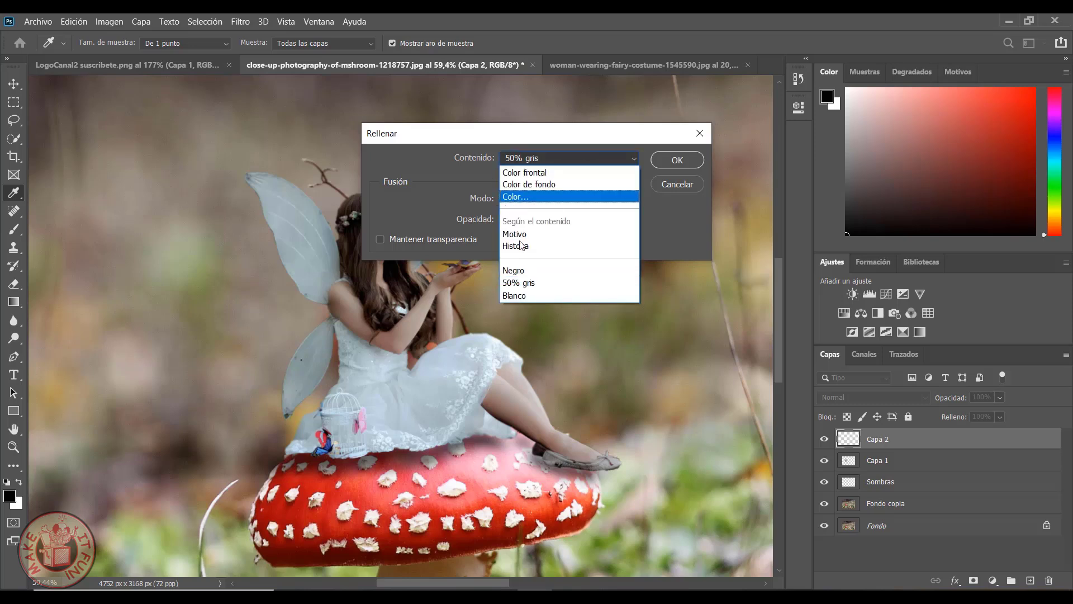
left_click(527, 284)
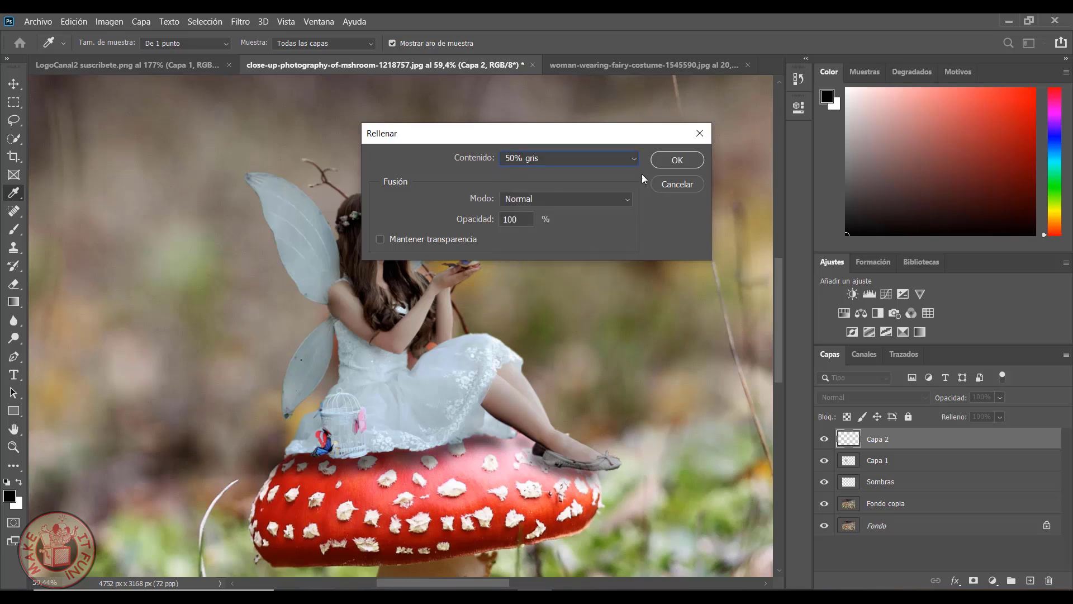
left_click(654, 162)
Clip Capa 2 to the fairy layer in Superponer blend mode and select the Dodge tool
key("o")
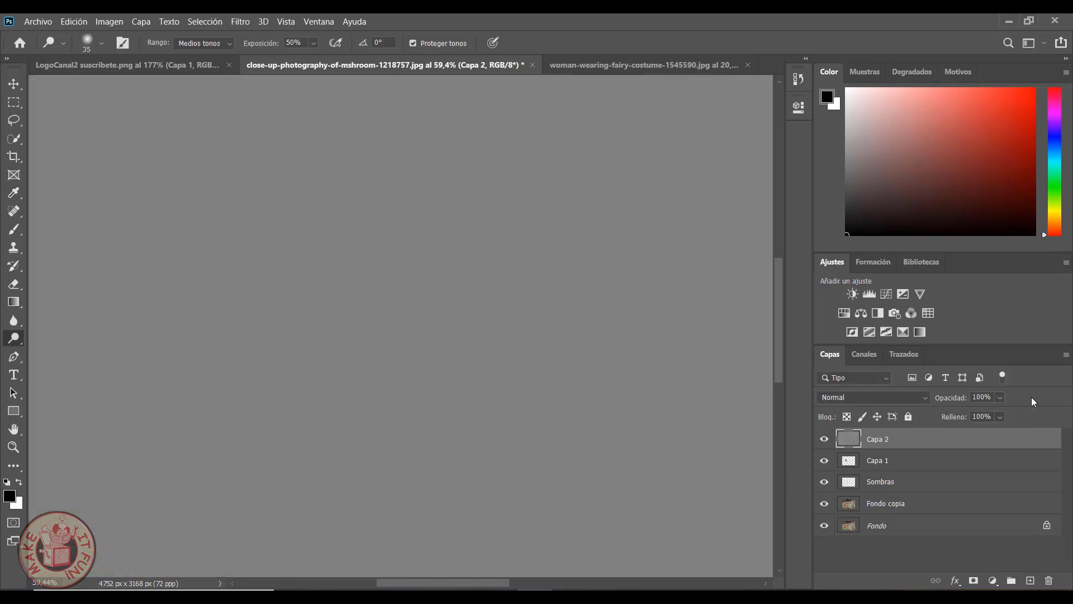
left_click(1066, 354)
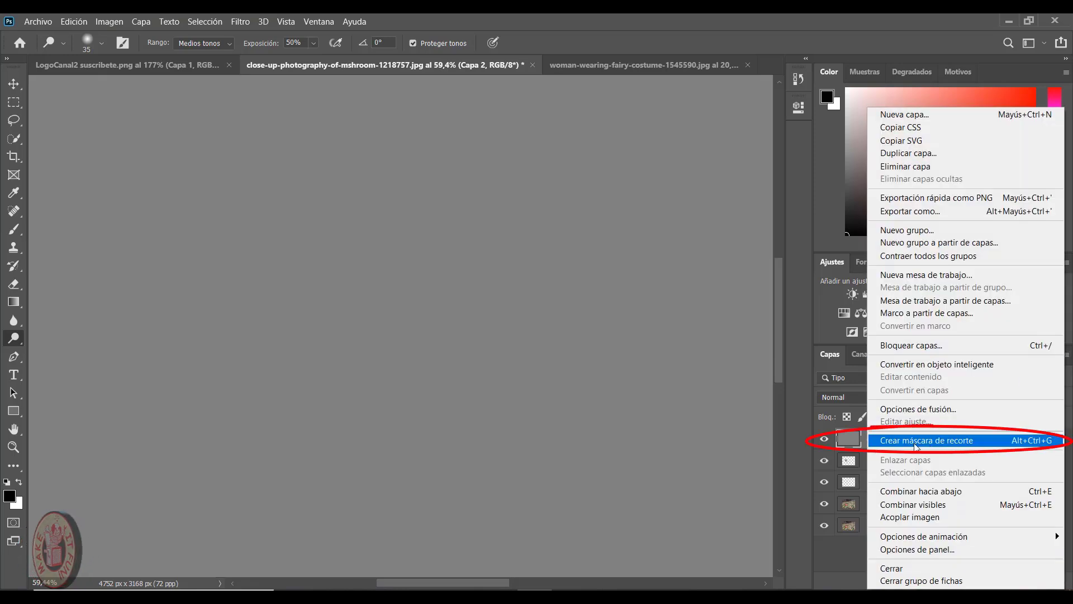
left_click(952, 444)
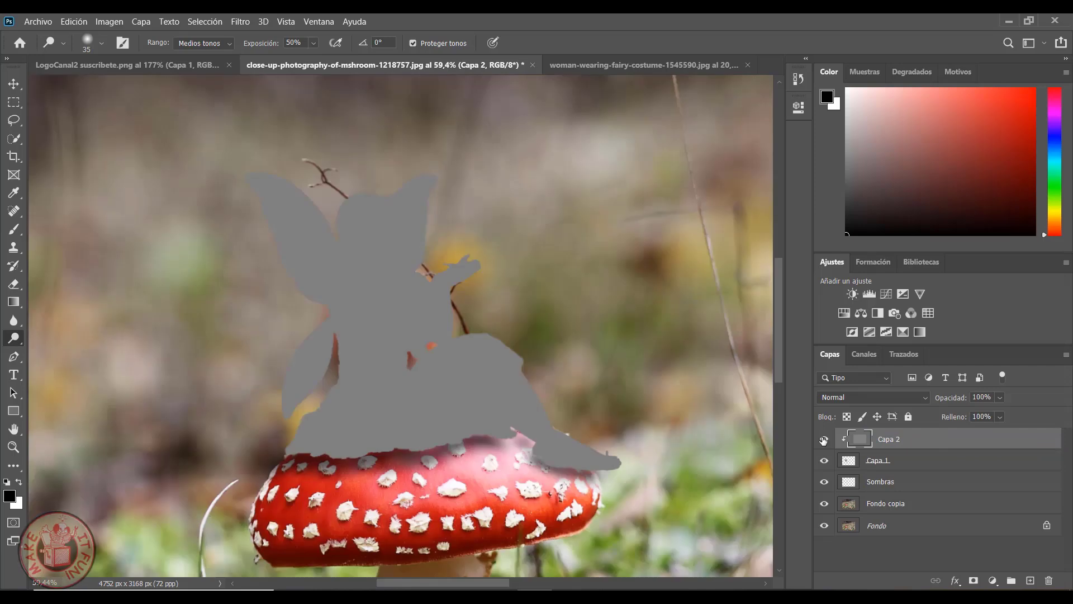
left_click(923, 398)
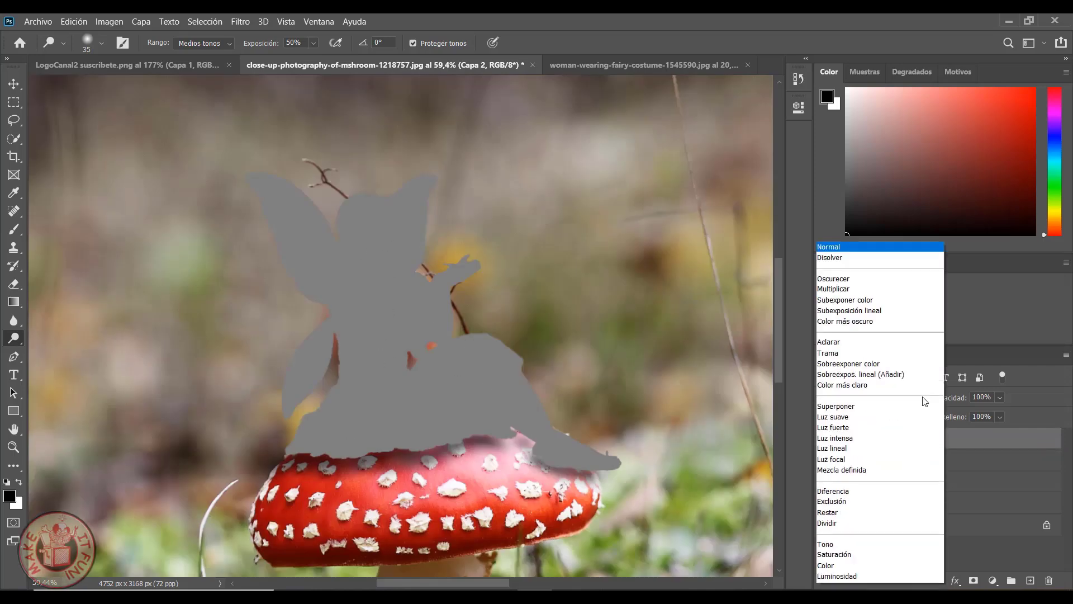
left_click(856, 407)
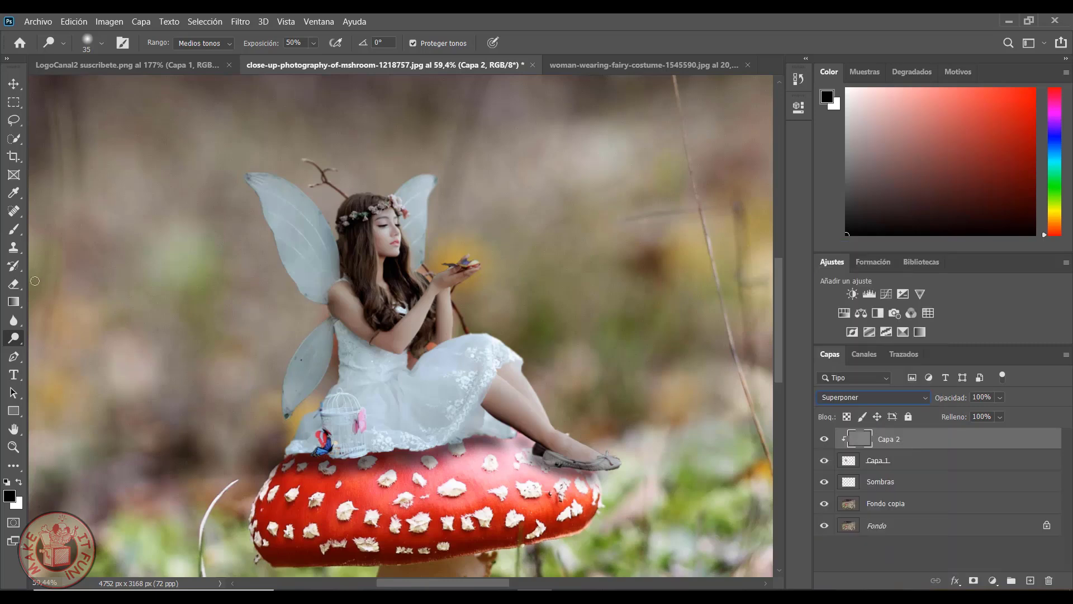
right_click(13, 339)
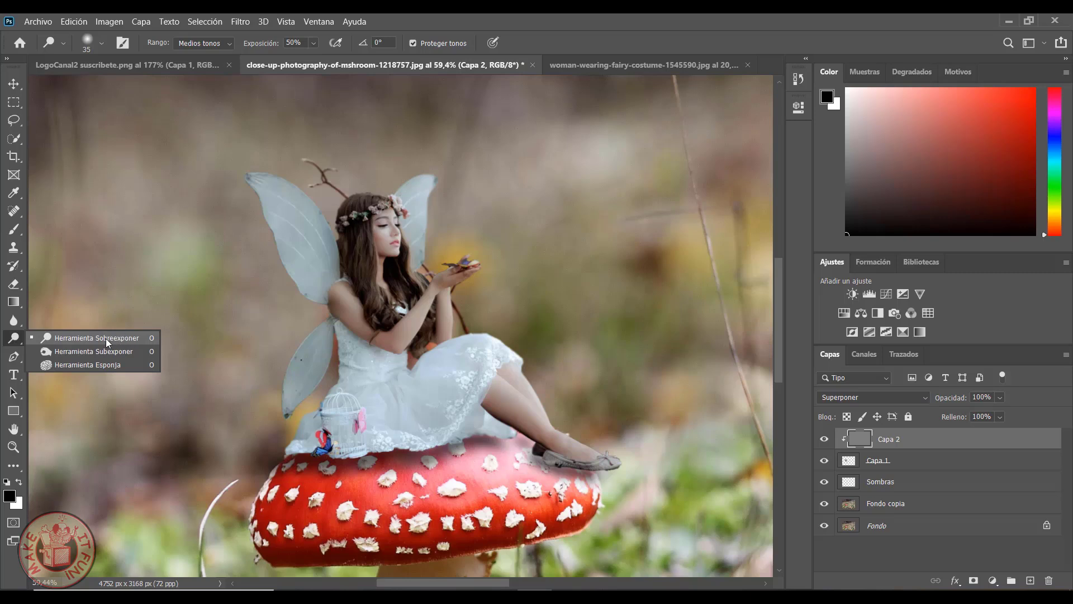
left_click(122, 337)
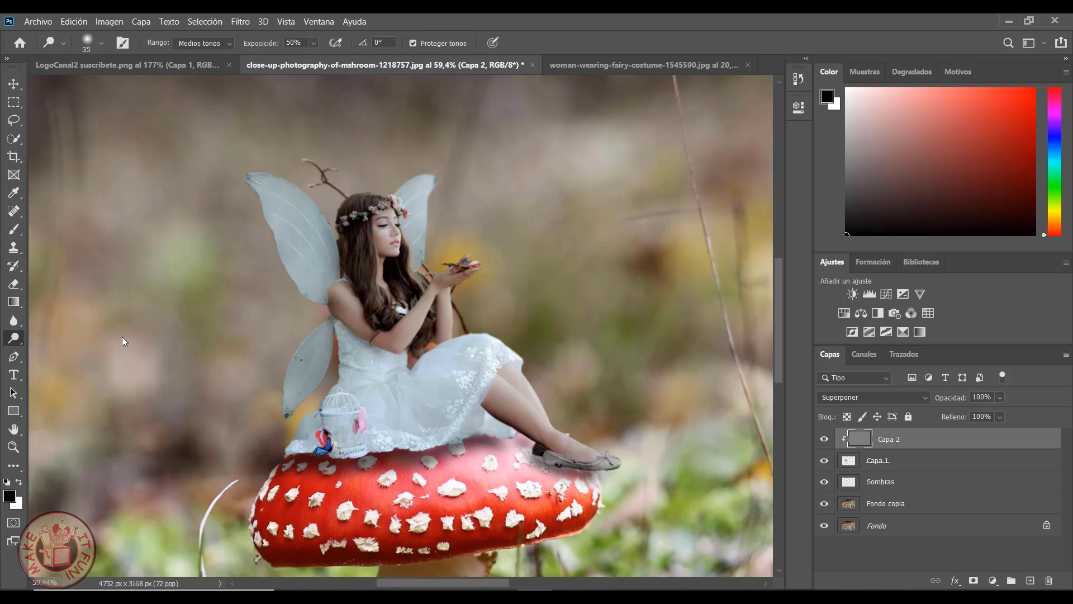
Set the Dodge tool to the Medios tonos range at 50% exposure
left_click(223, 45)
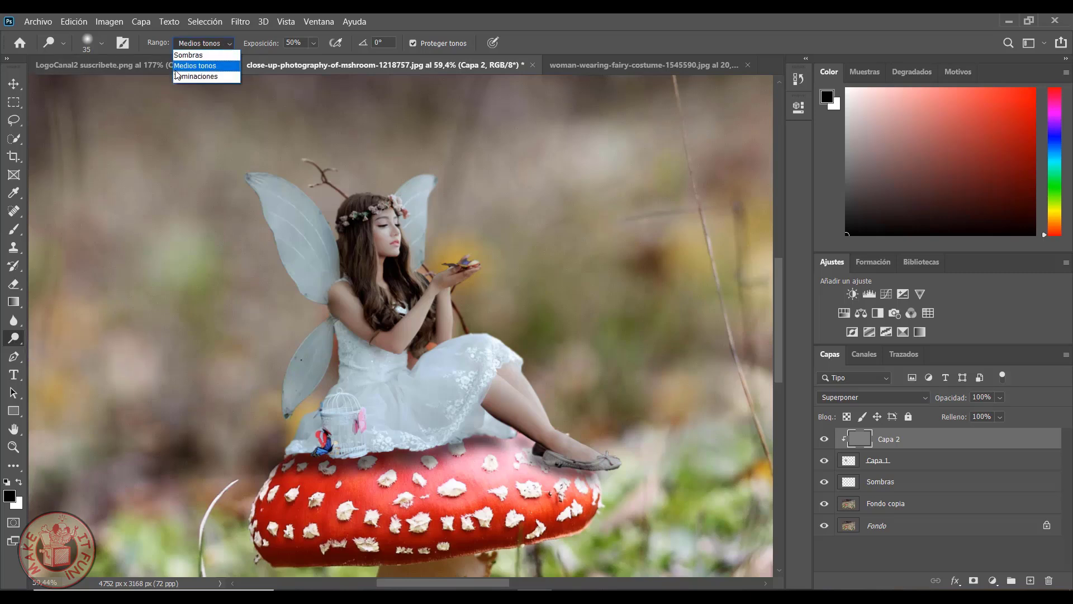
left_click(316, 39)
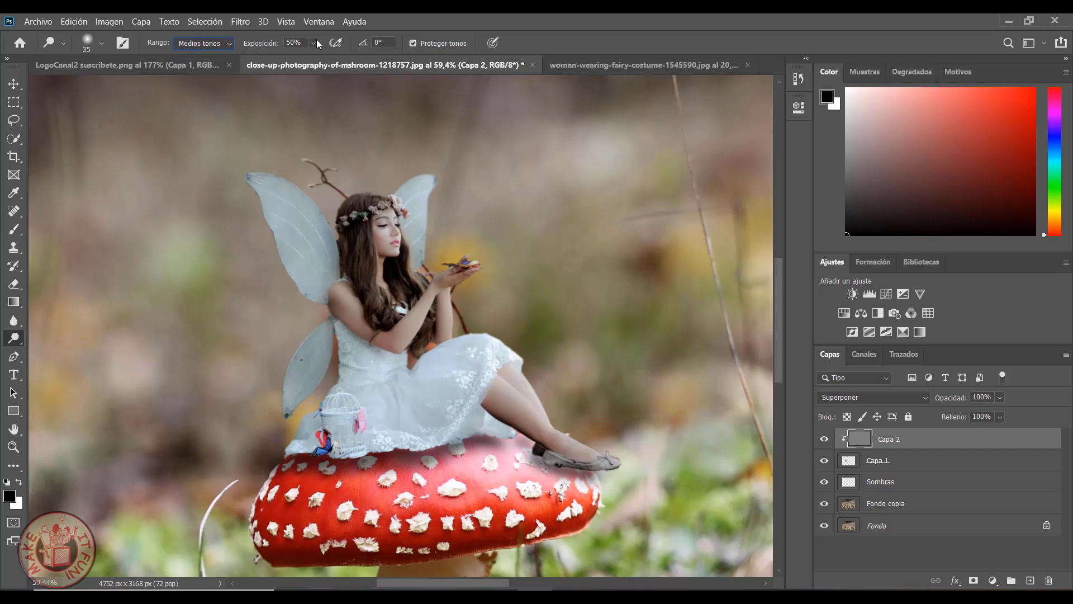
left_click(316, 39)
left_click(520, 22)
Dodge the fairy's shoulder, face, hair, leg and back, then toggle Capa 2 to compare
mouse_move(344, 337)
left_mouse_down()
mouse_move(336, 306)
mouse_move(360, 327)
mouse_move(408, 322)
mouse_move(453, 275)
left_mouse_up()
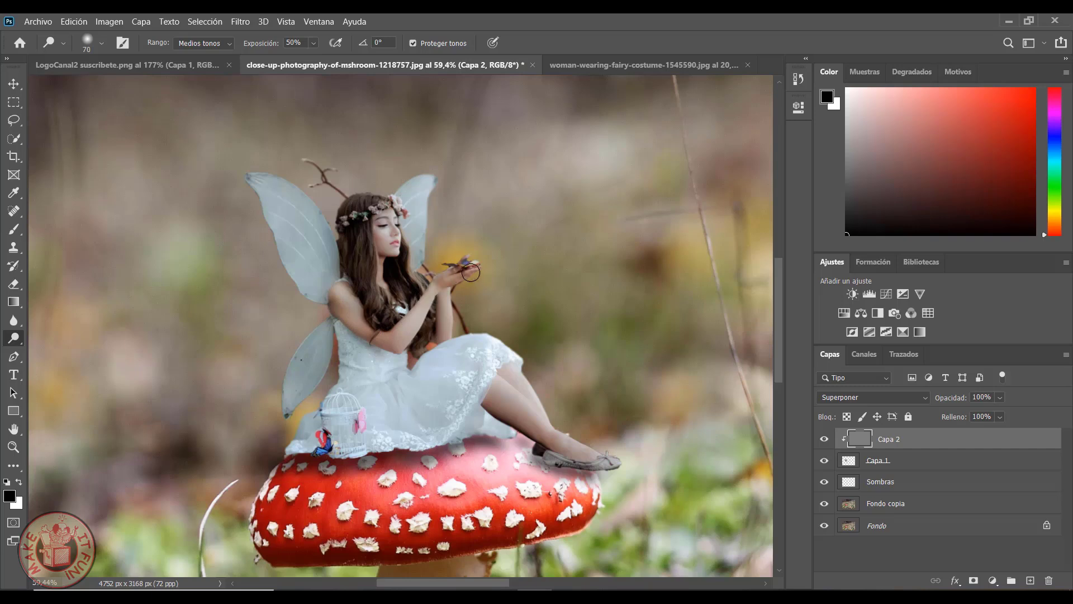
left_click_drag(387, 214, 384, 274)
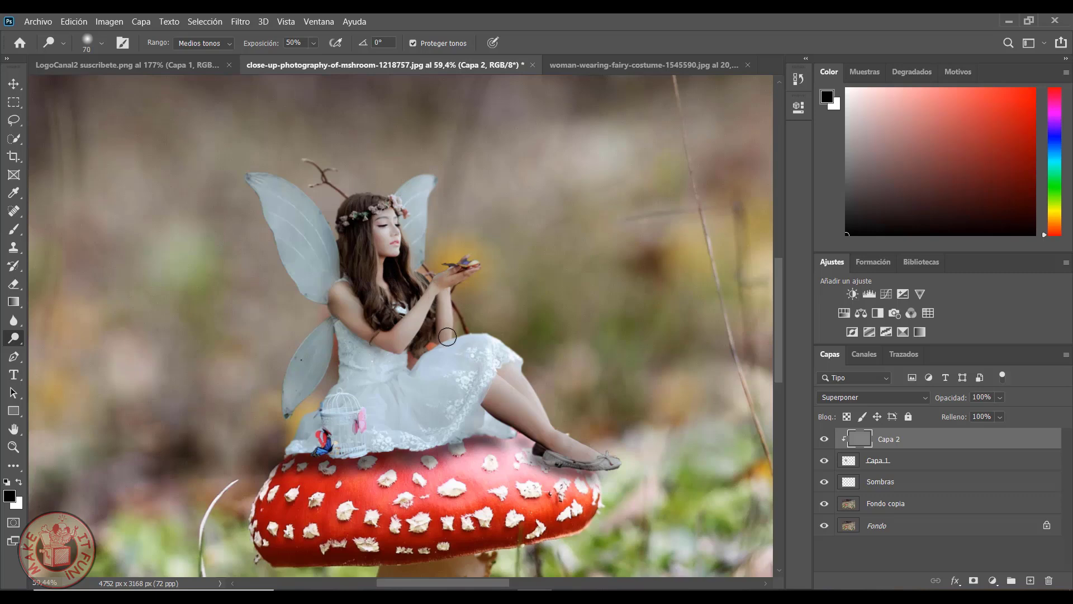
mouse_move(497, 388)
left_mouse_down()
mouse_move(573, 450)
mouse_move(492, 414)
mouse_move(531, 427)
left_mouse_up()
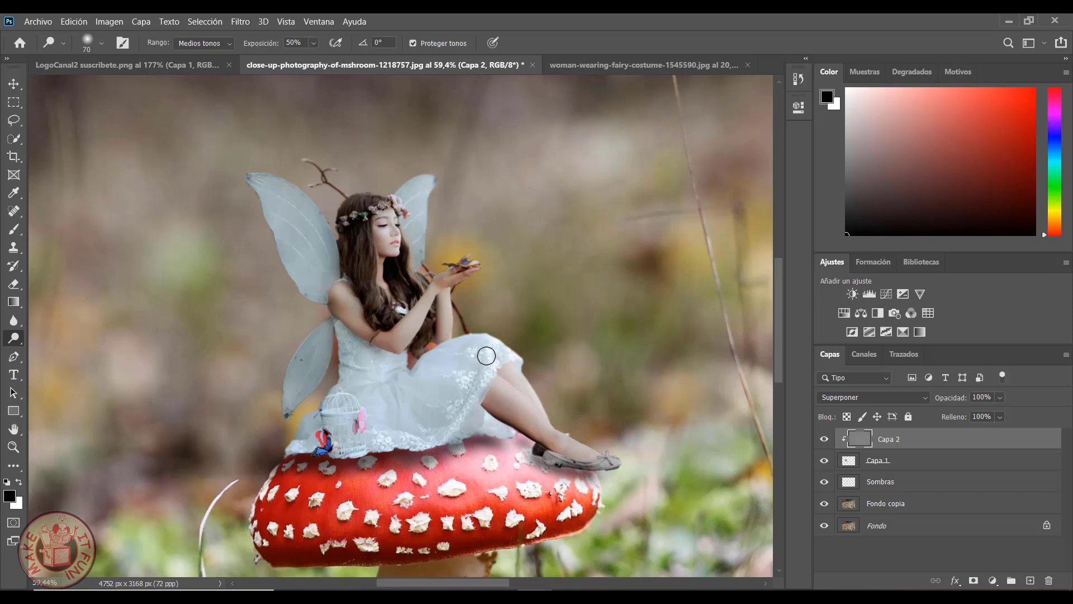
left_click_drag(327, 313, 334, 297)
mouse_move(367, 202)
left_mouse_down()
mouse_move(348, 260)
mouse_move(359, 270)
mouse_move(337, 257)
mouse_move(355, 257)
left_mouse_up()
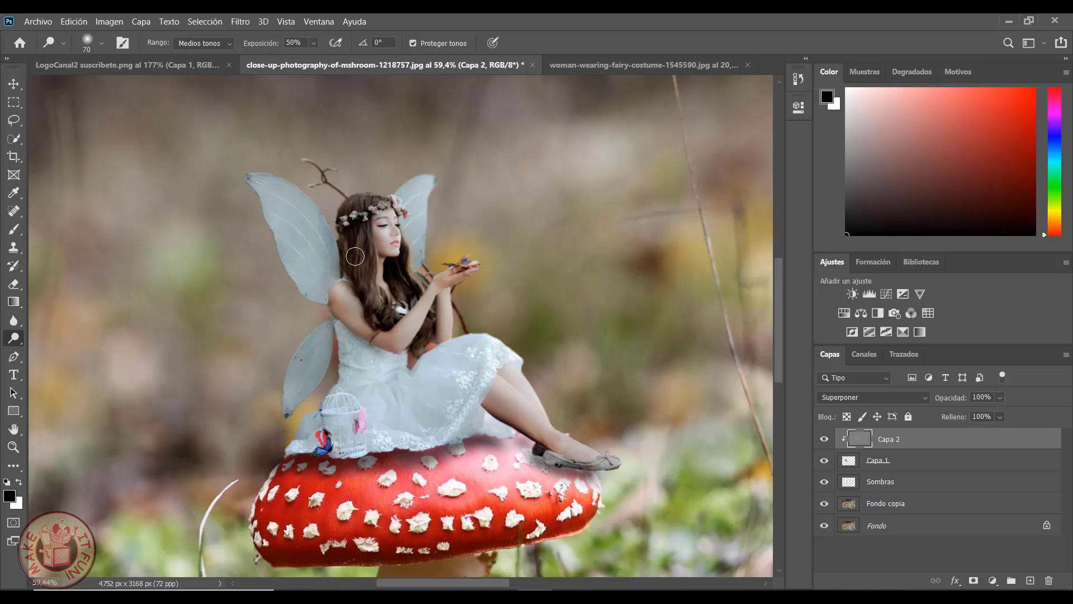
left_click(824, 440)
Add a Consulta de colores adjustment layer loaded with the Crisp_Warm LUT
left_click(992, 581)
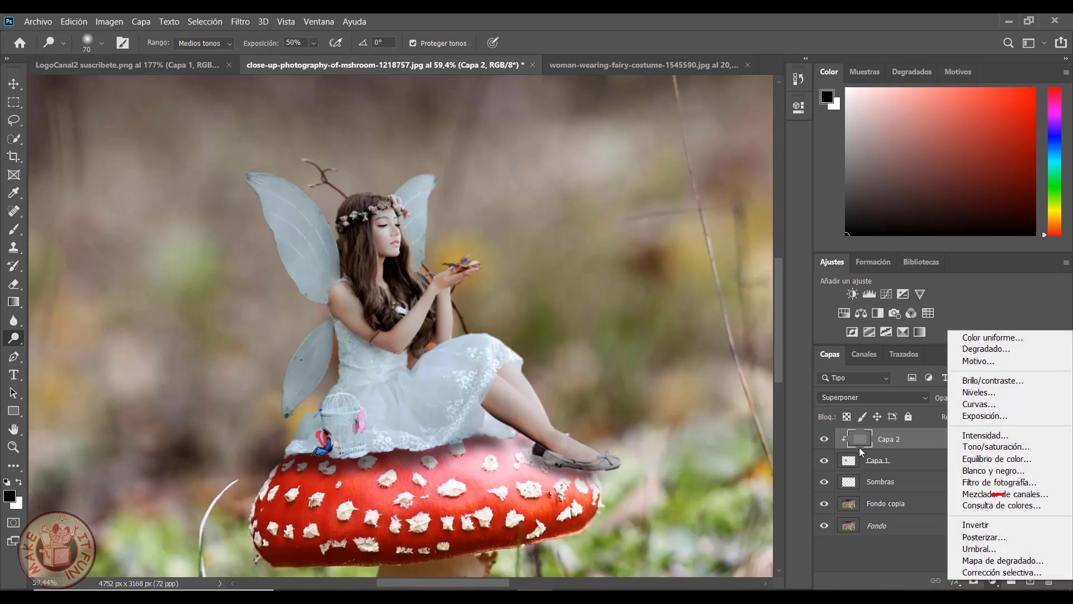
left_click(999, 504)
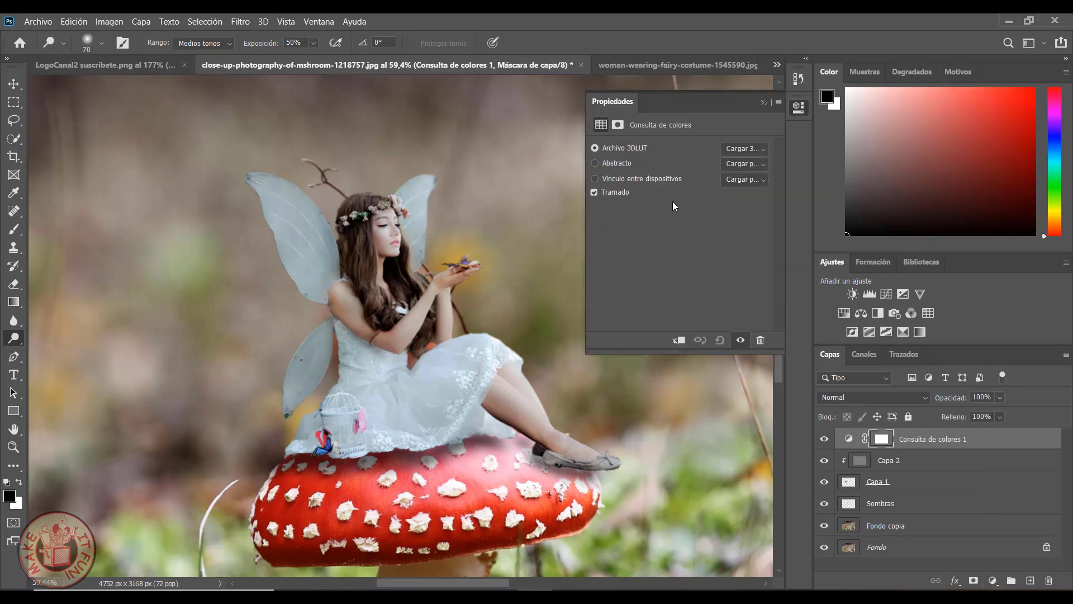
left_click(749, 149)
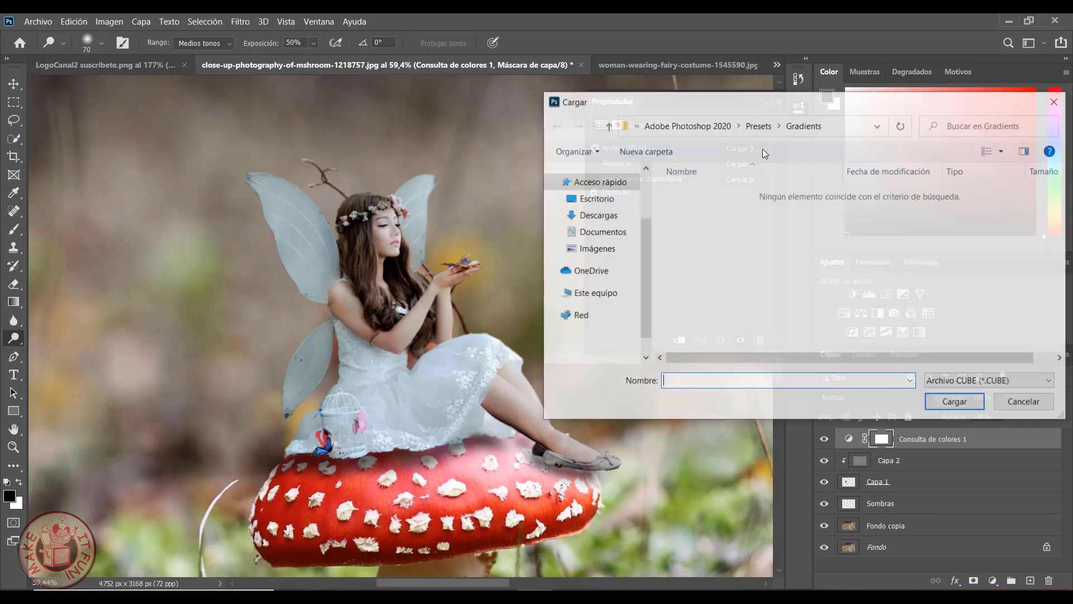
left_click(1055, 105)
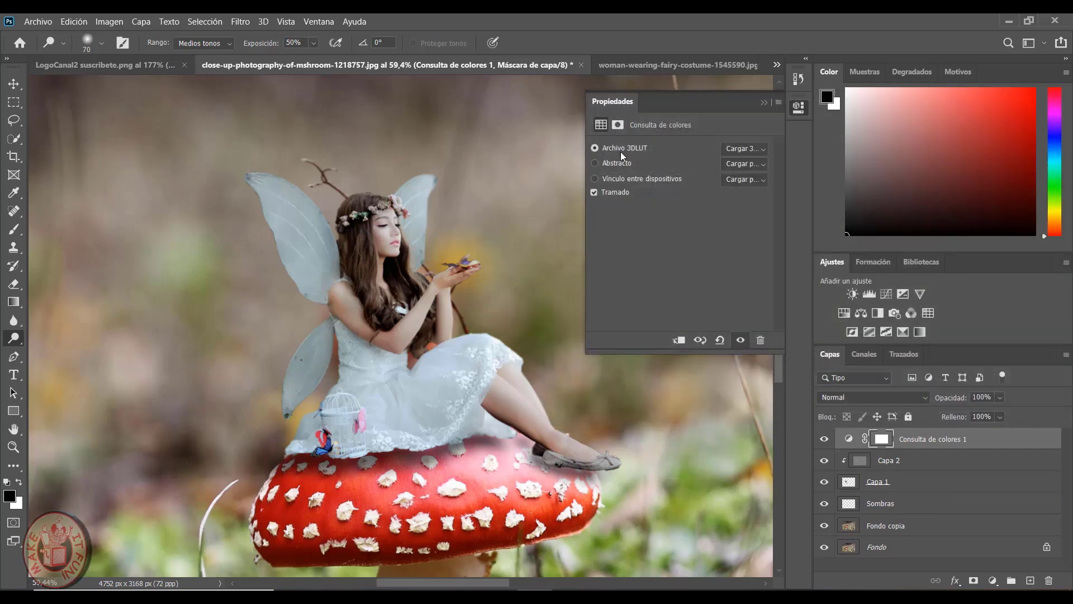
left_click(763, 149)
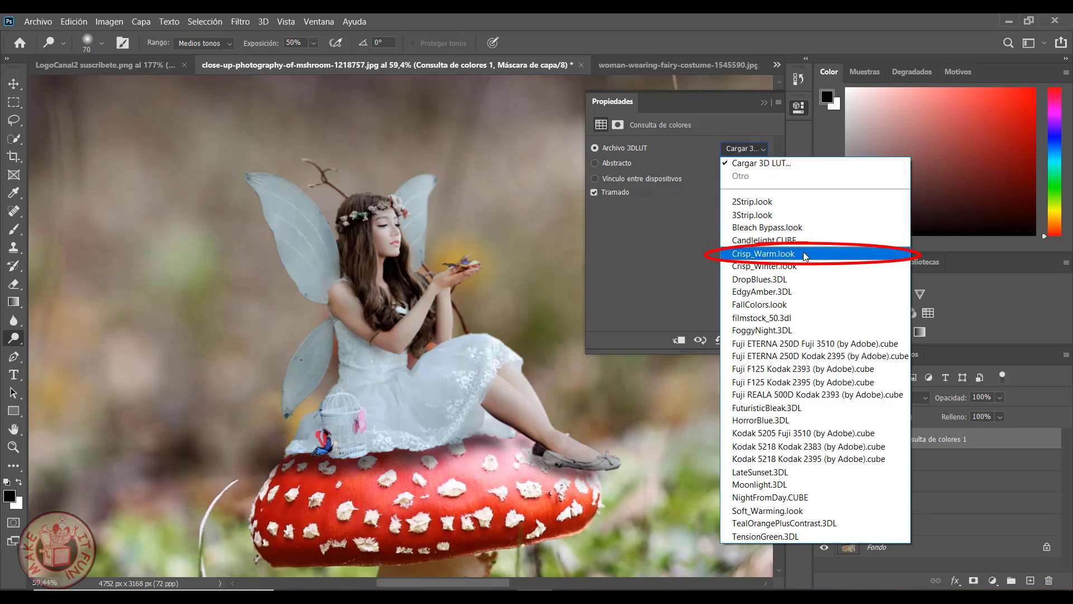
left_click(783, 254)
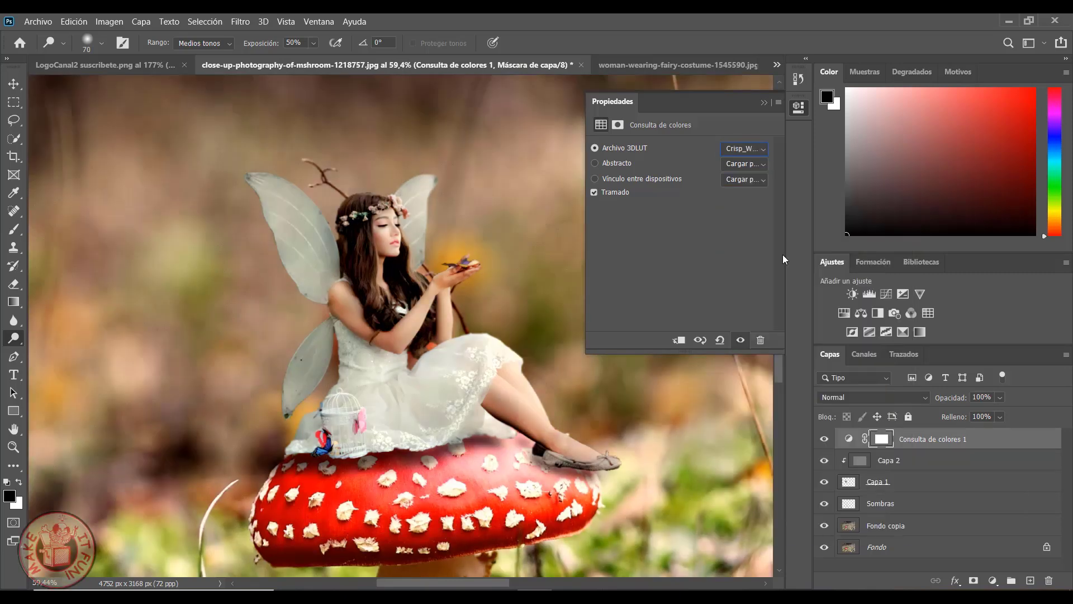
left_click(762, 102)
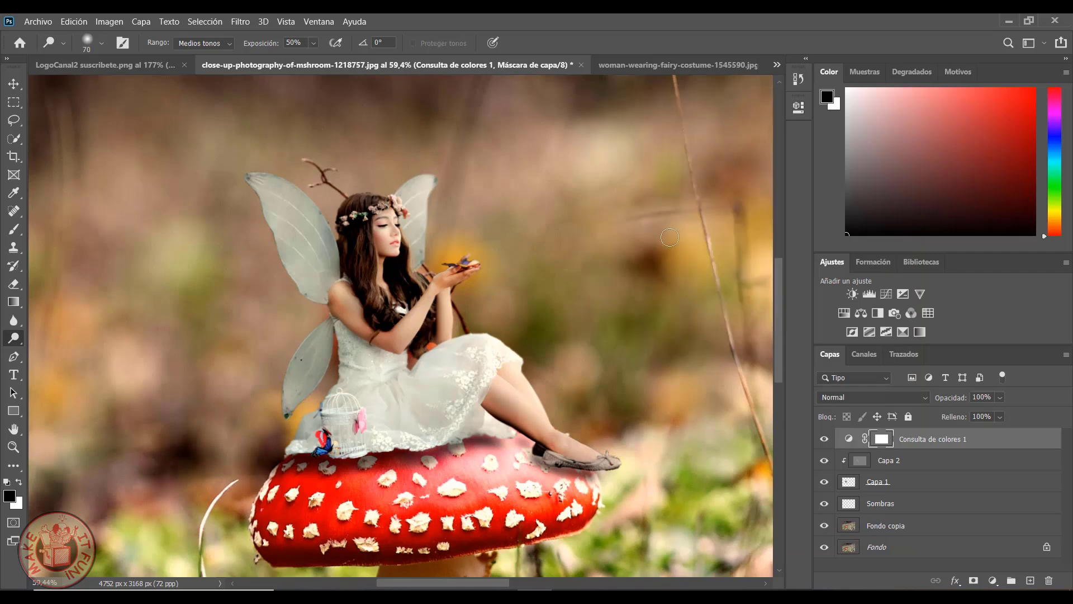
Set the colour lookup layer to Multiplicar at 33% opacity and toggle it to compare
key("ctrl+0")
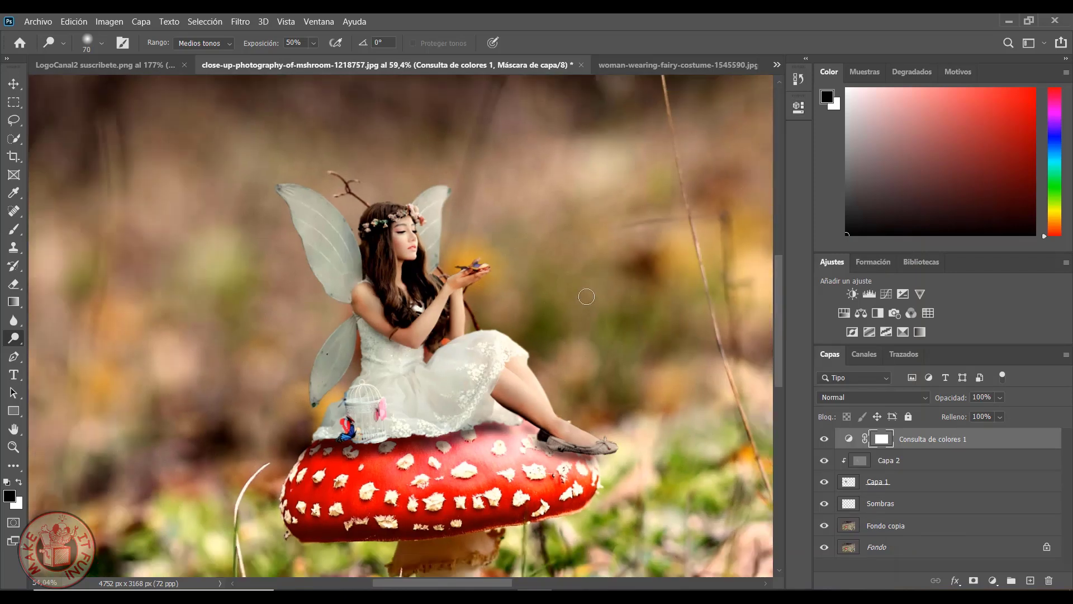
scroll(297, 324, "up", 2)
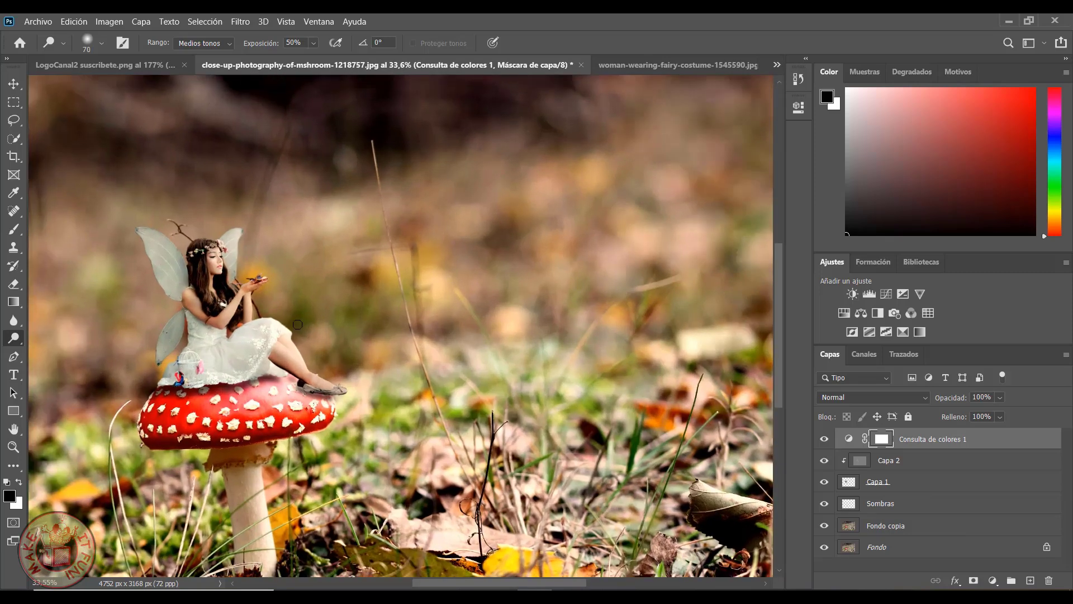
left_click_drag(297, 324, 424, 331)
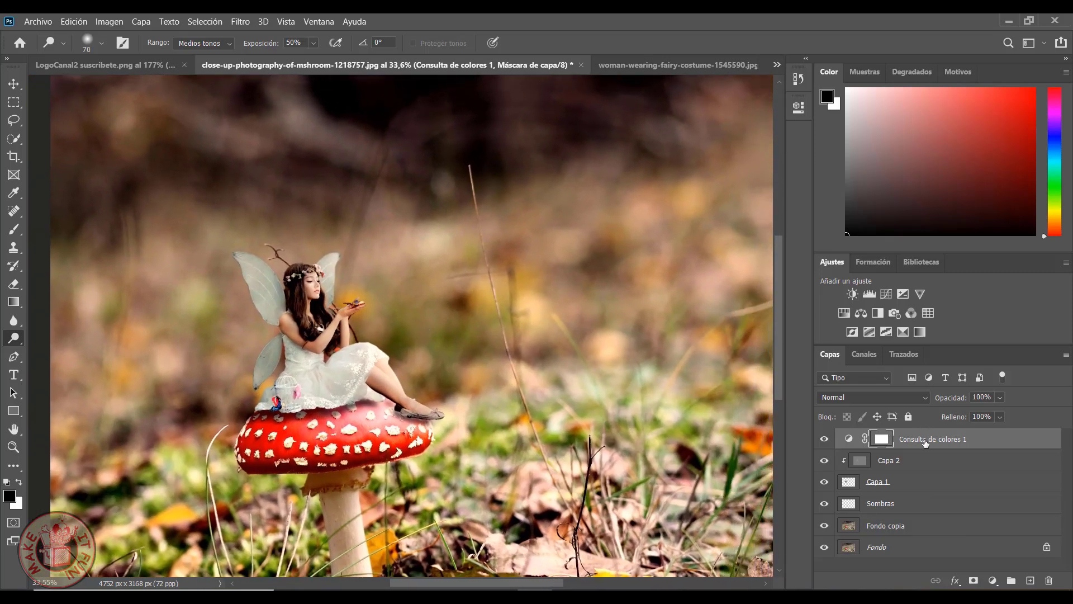
left_click(900, 397)
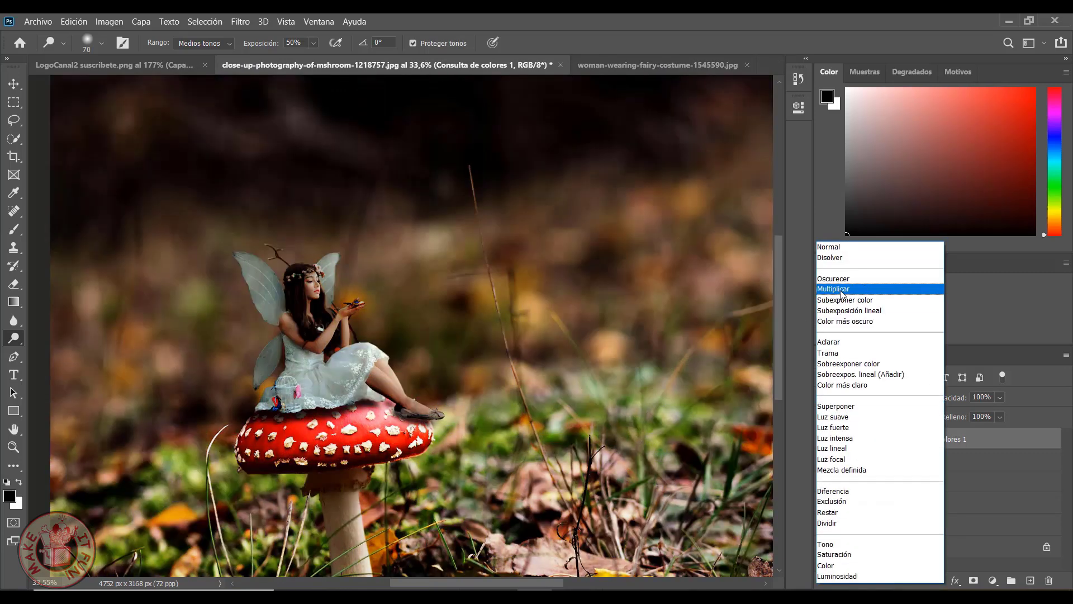
left_click(848, 289)
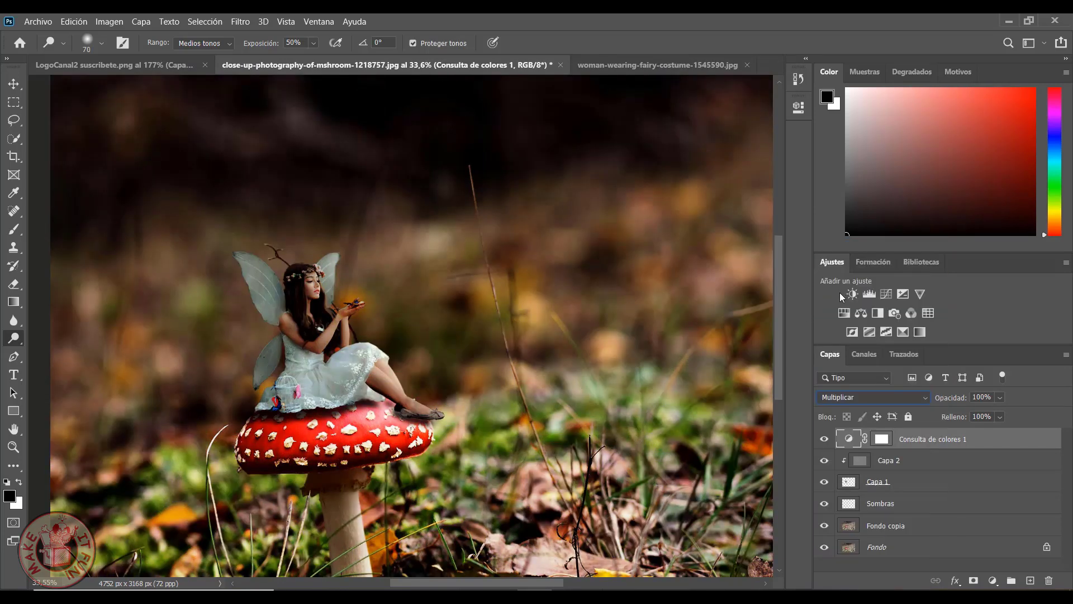
left_click(1000, 397)
left_click_drag(993, 412, 979, 415)
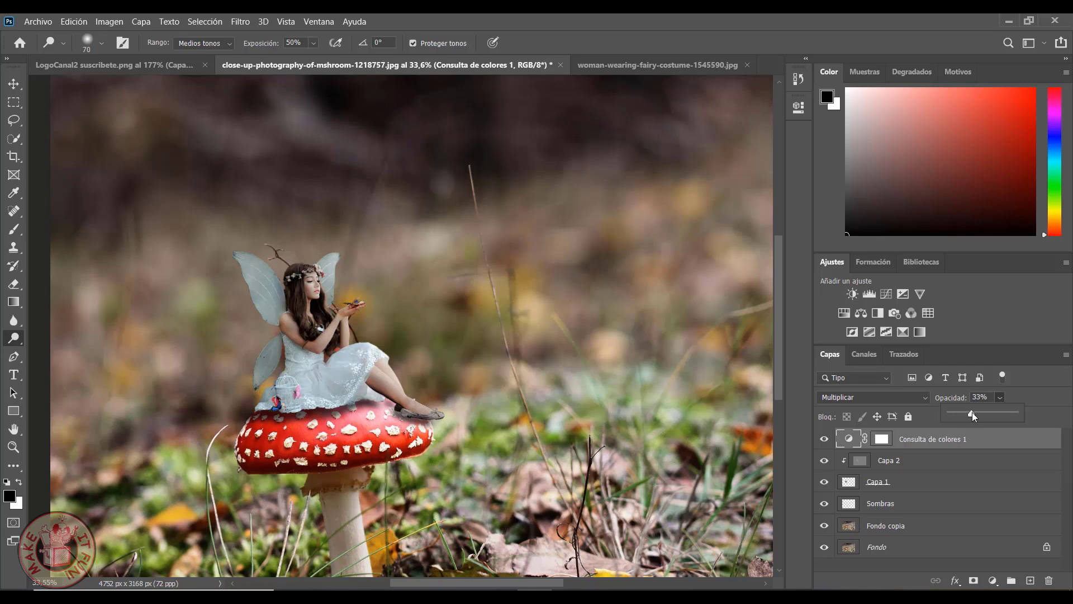
left_click(825, 439)
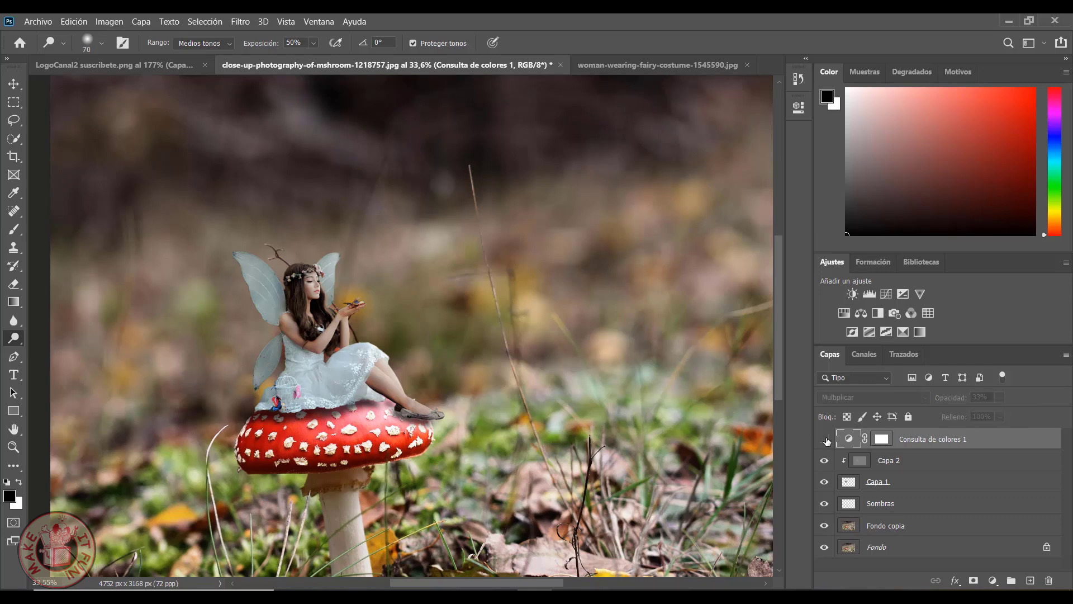
left_click(825, 439)
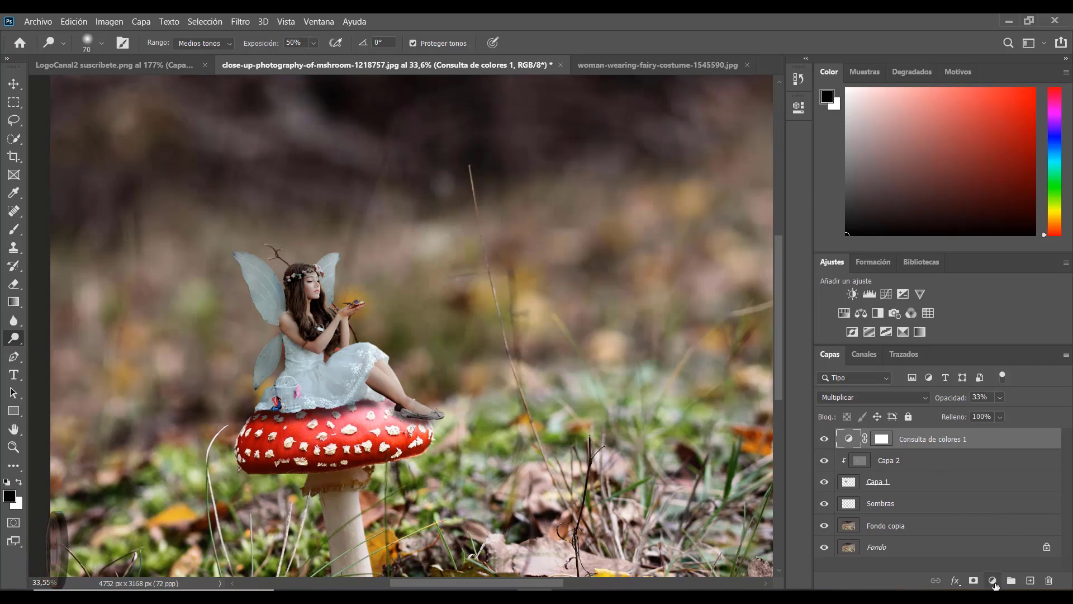
Add a Mapa de degradado gradient map using the black-to-white Básicos gradient
left_click(994, 582)
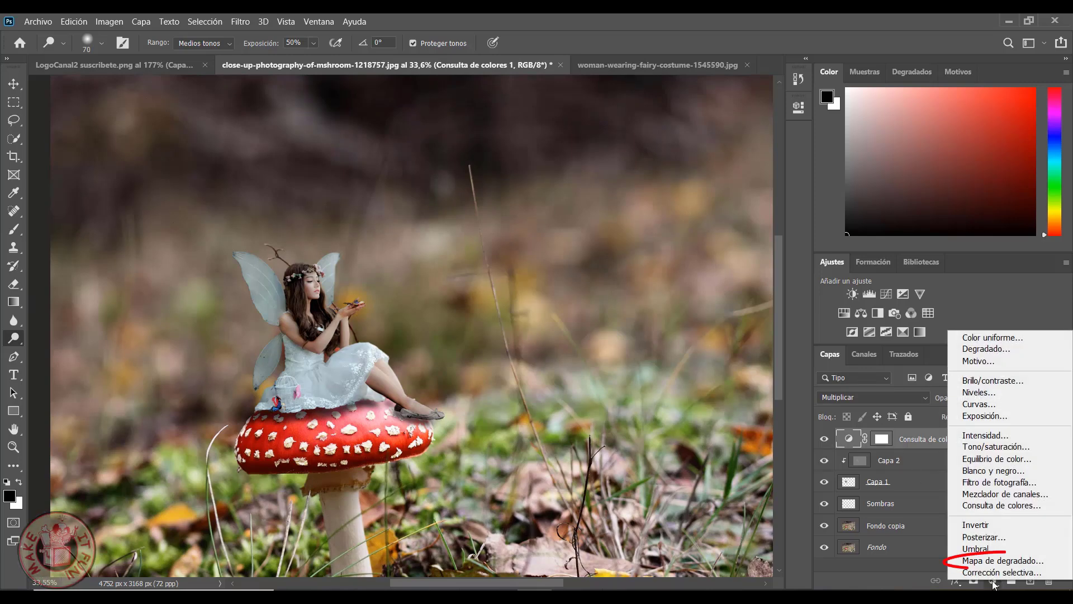
left_click(1011, 559)
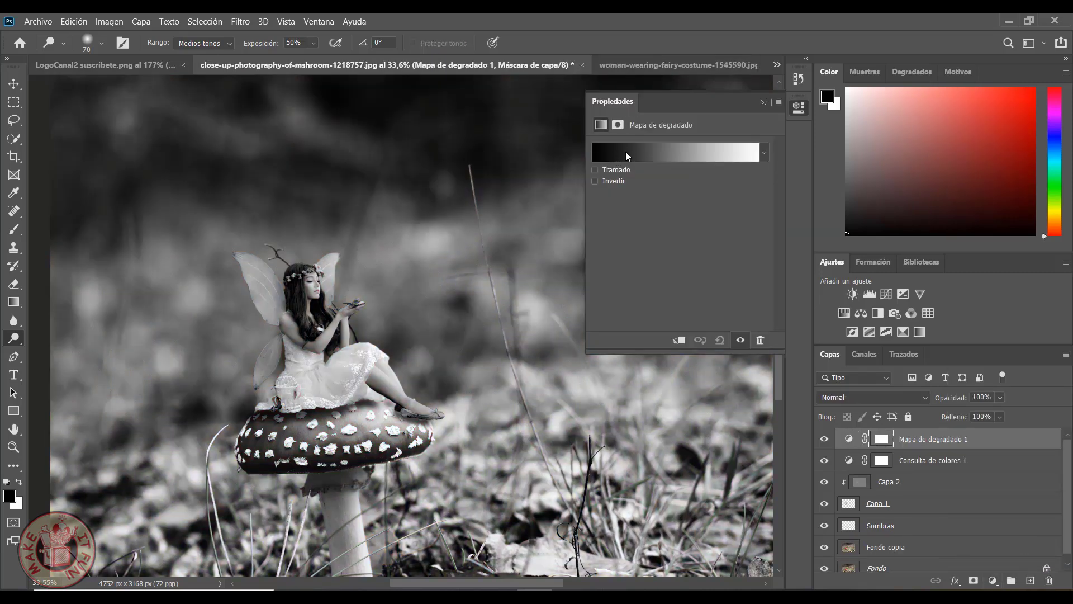
left_click(633, 153)
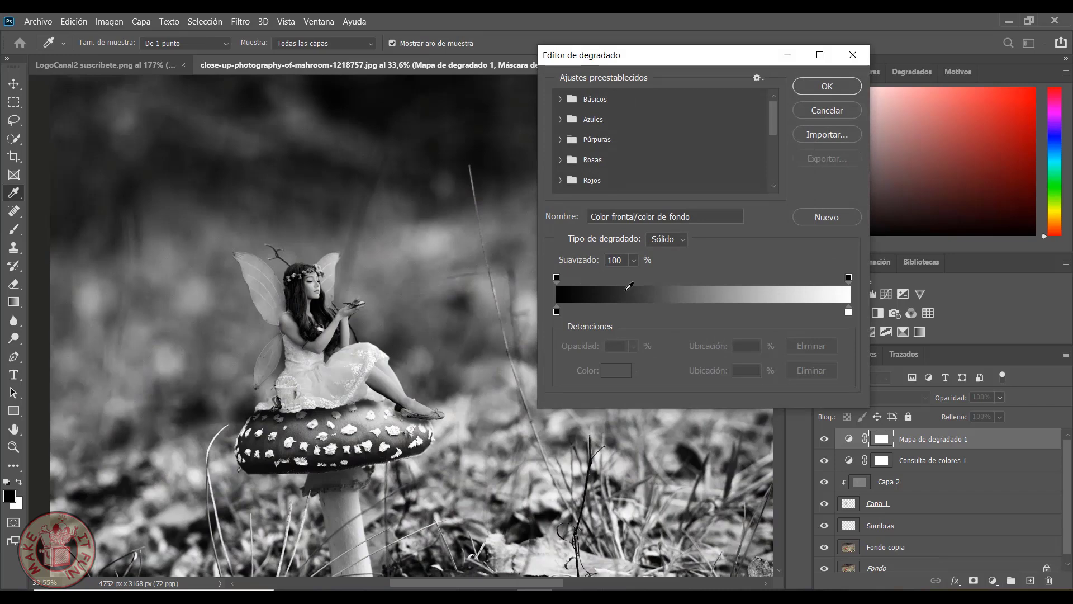
left_click(561, 100)
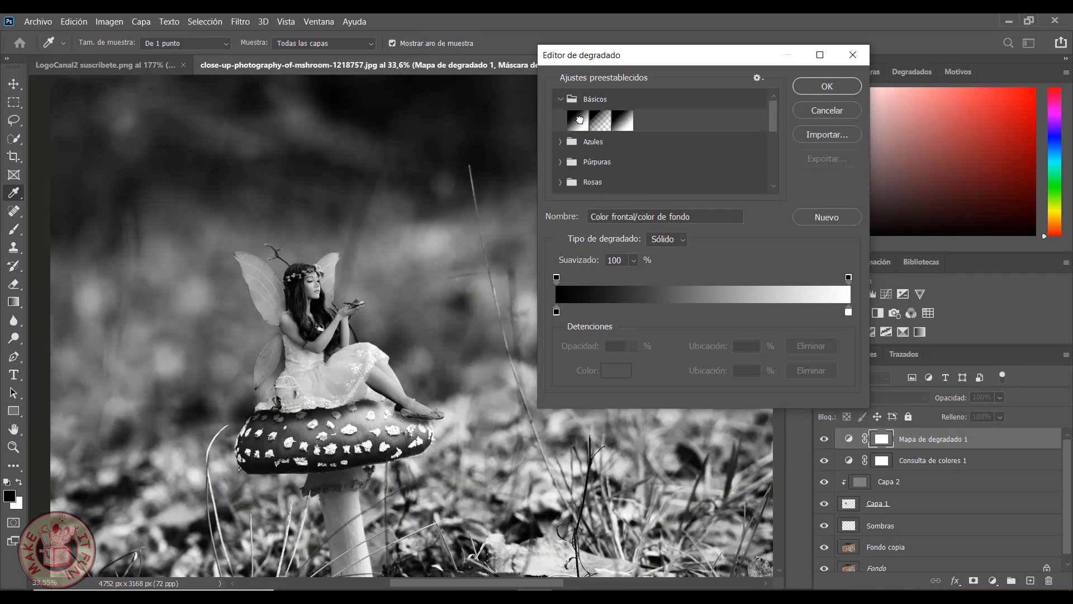
left_click(579, 119)
left_click(813, 89)
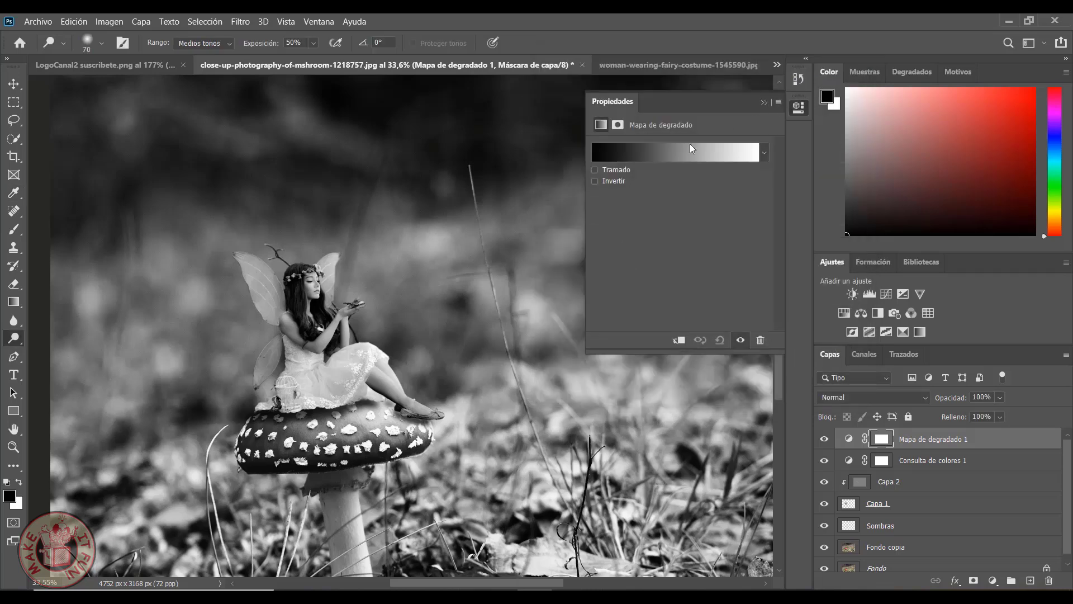
left_click(764, 103)
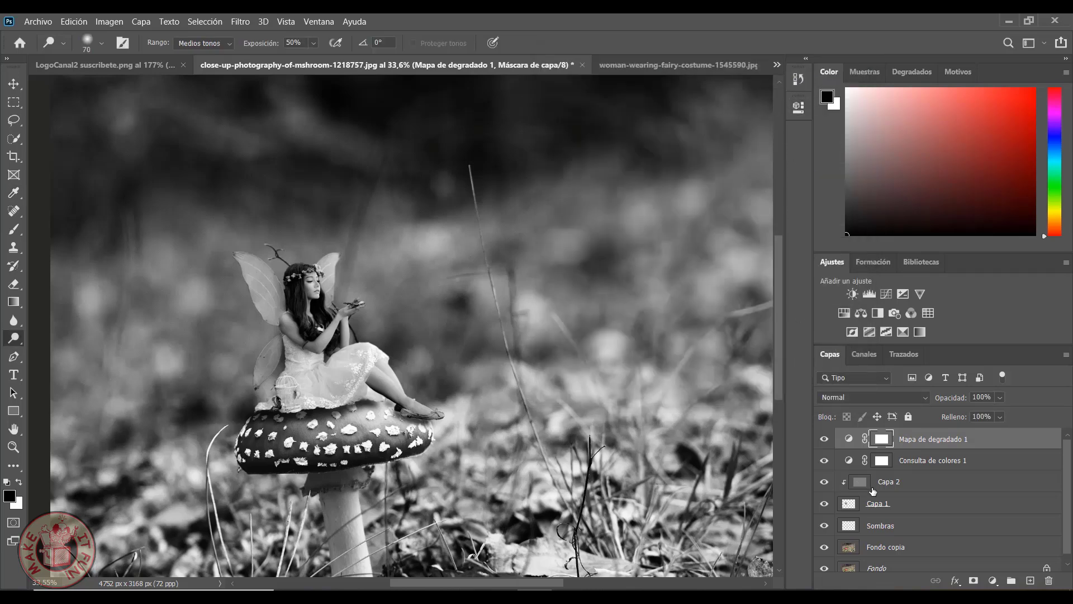
Set the gradient map to Multiplicar blend mode at 3% opacity
left_click(926, 396)
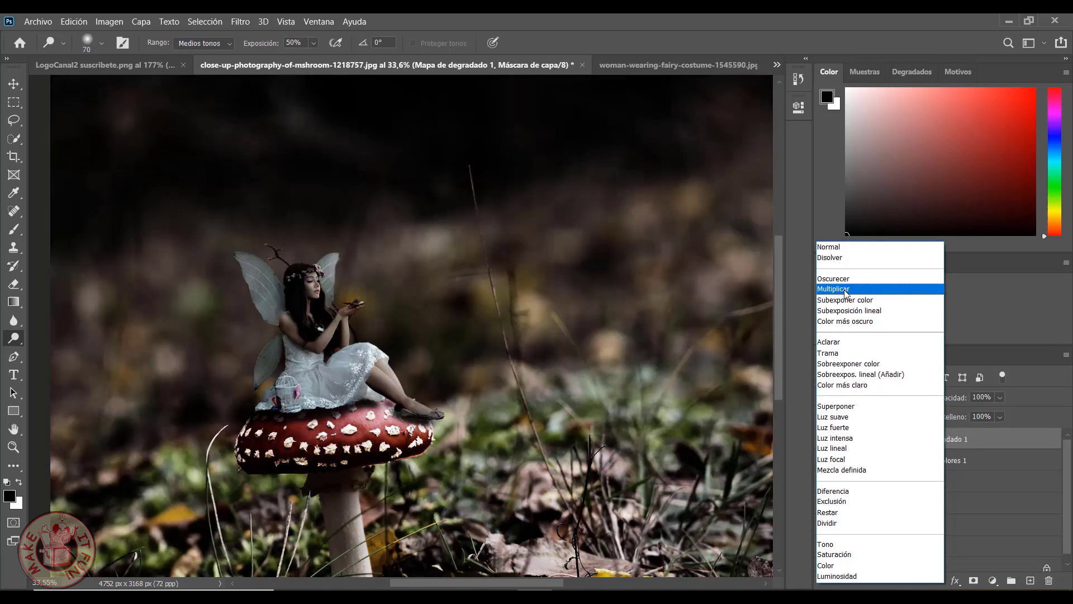
left_click(847, 290)
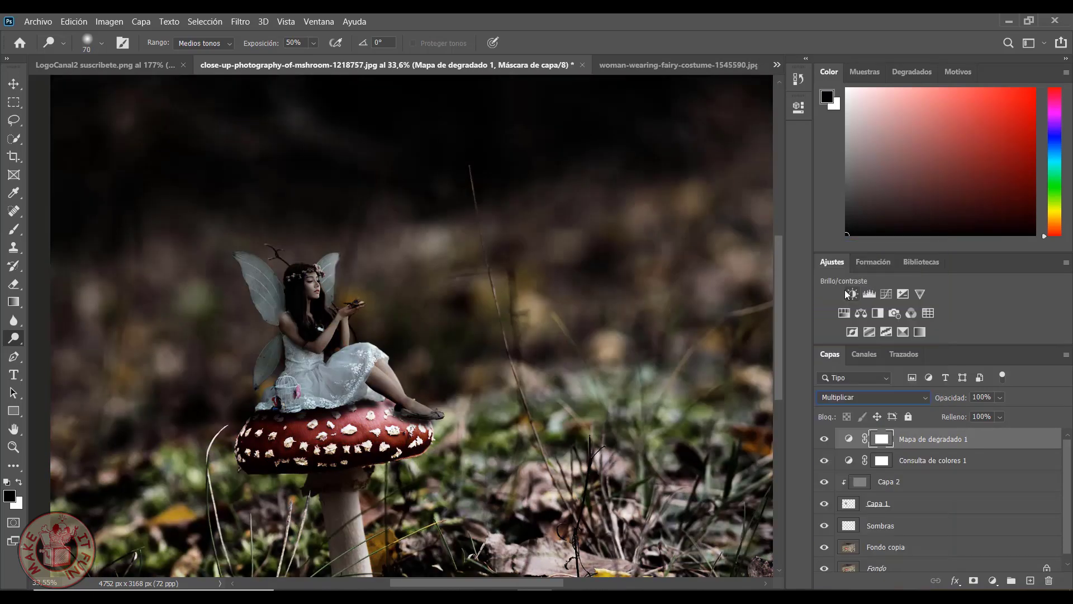
left_click(1000, 398)
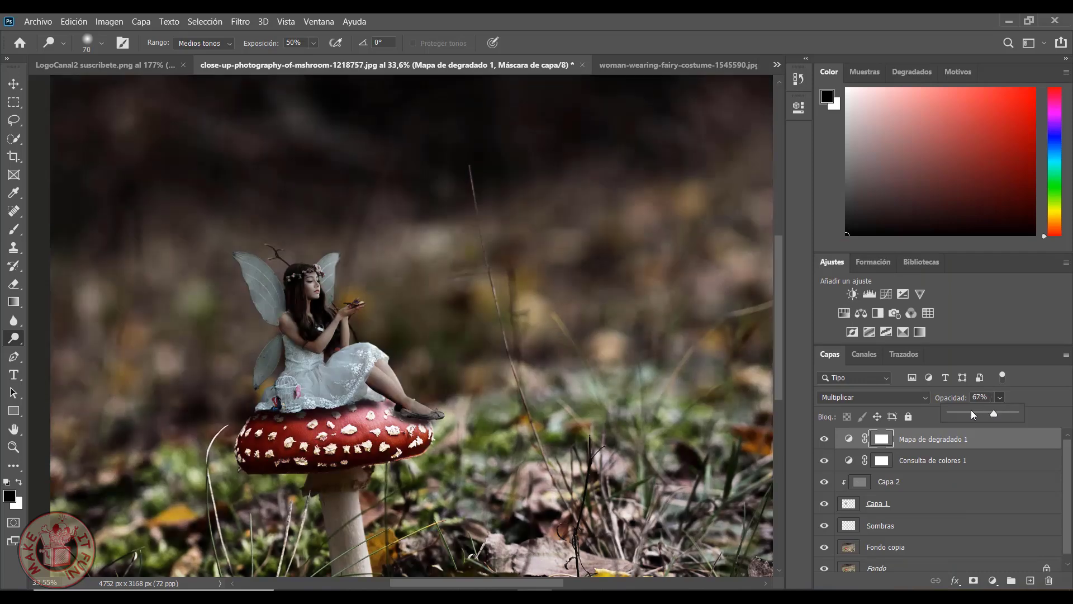
left_click_drag(969, 413, 954, 414)
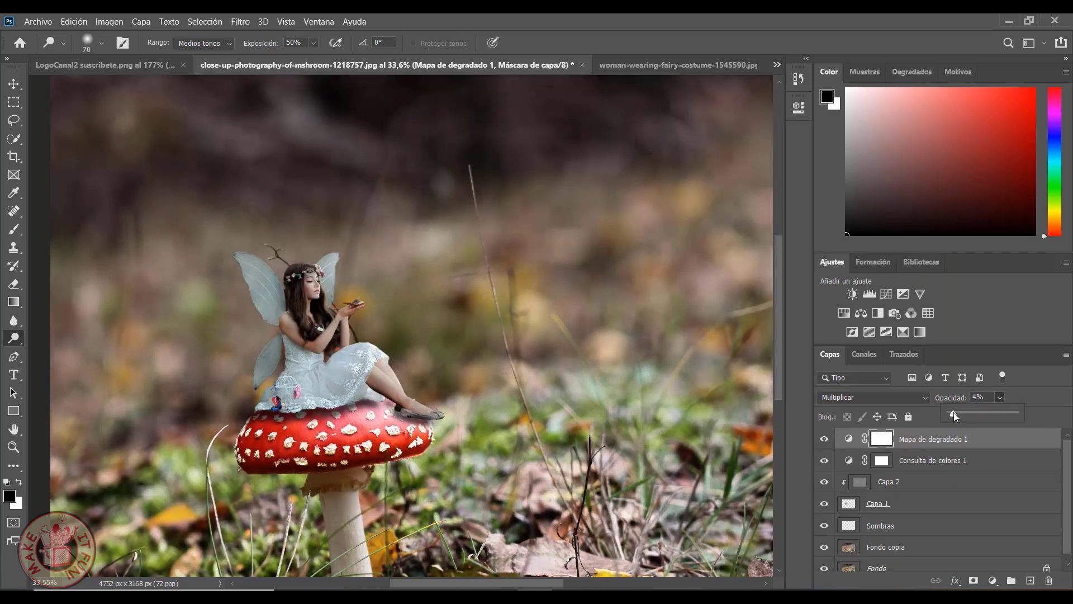
Lower the Consulta de colores 1 layer's opacity to 11%, then reselect the gradient map
left_click(975, 481)
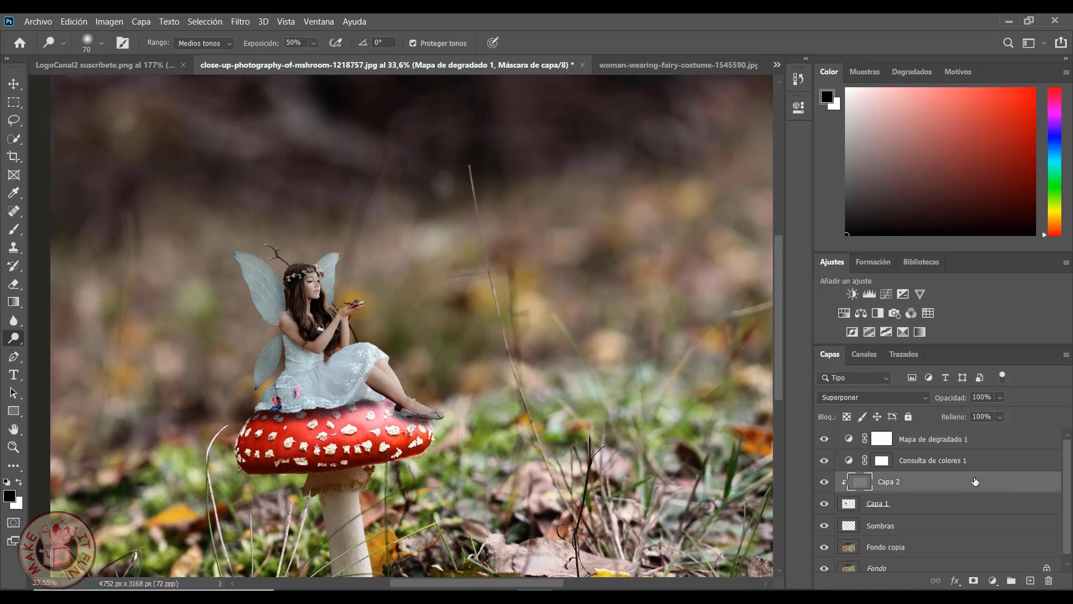
left_click(948, 461)
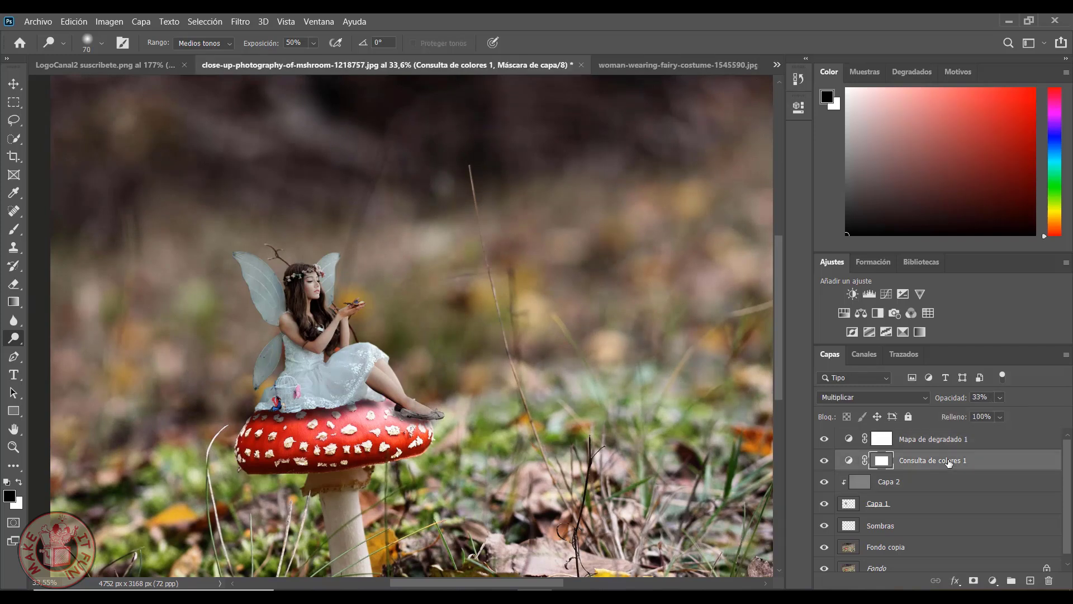
left_click(999, 398)
left_click_drag(1006, 412, 991, 416)
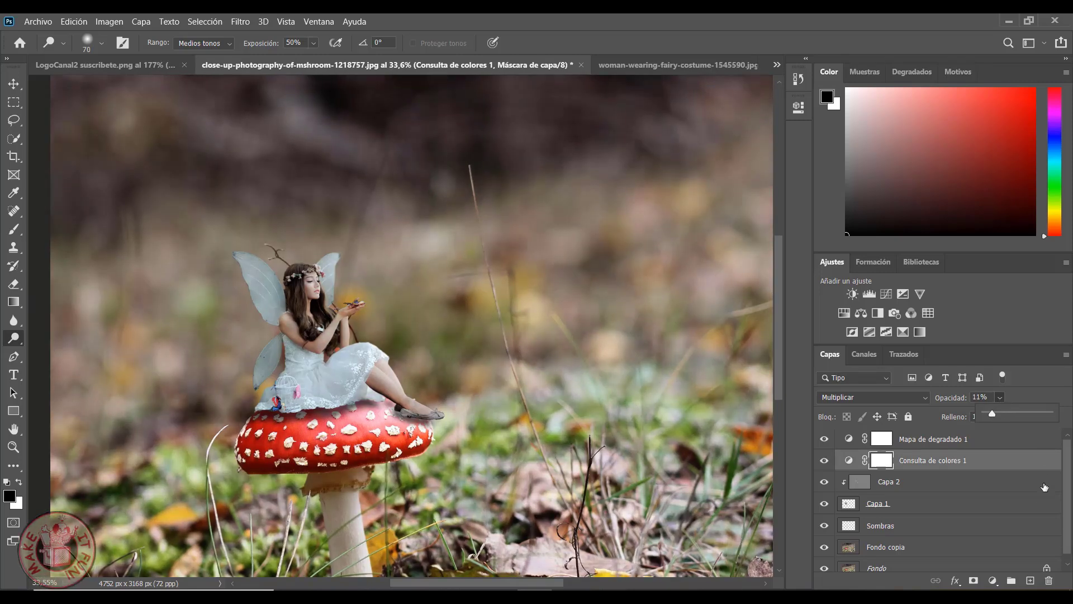
key("shift+alt+o")
left_click(991, 490)
left_click(972, 439)
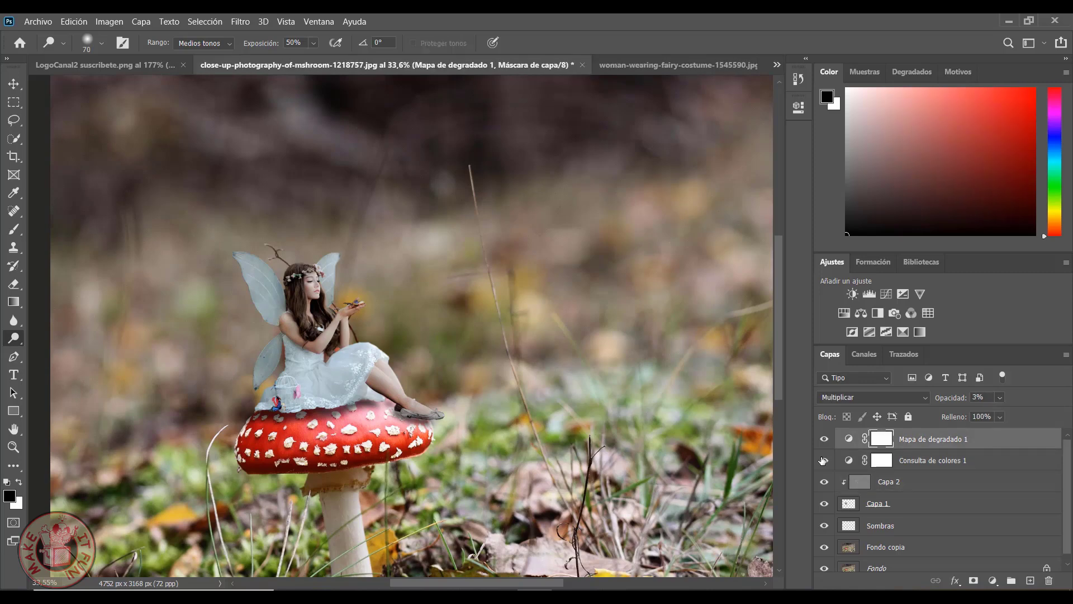
scroll(436, 375, "down", 2)
scroll(438, 373, "down", 2)
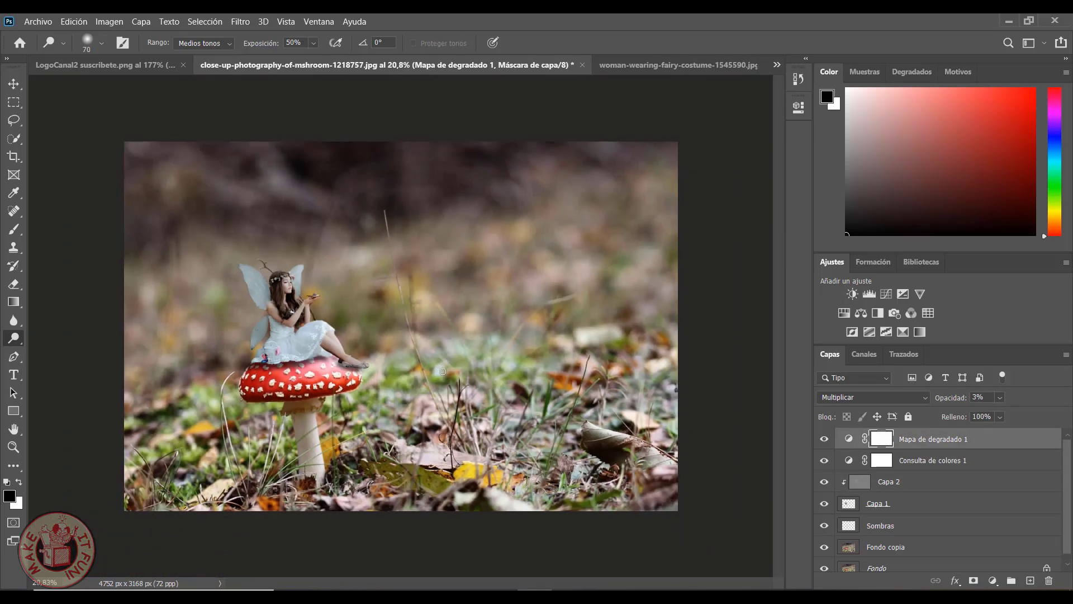
scroll(440, 372, "up", 2)
scroll(443, 372, "up", 1)
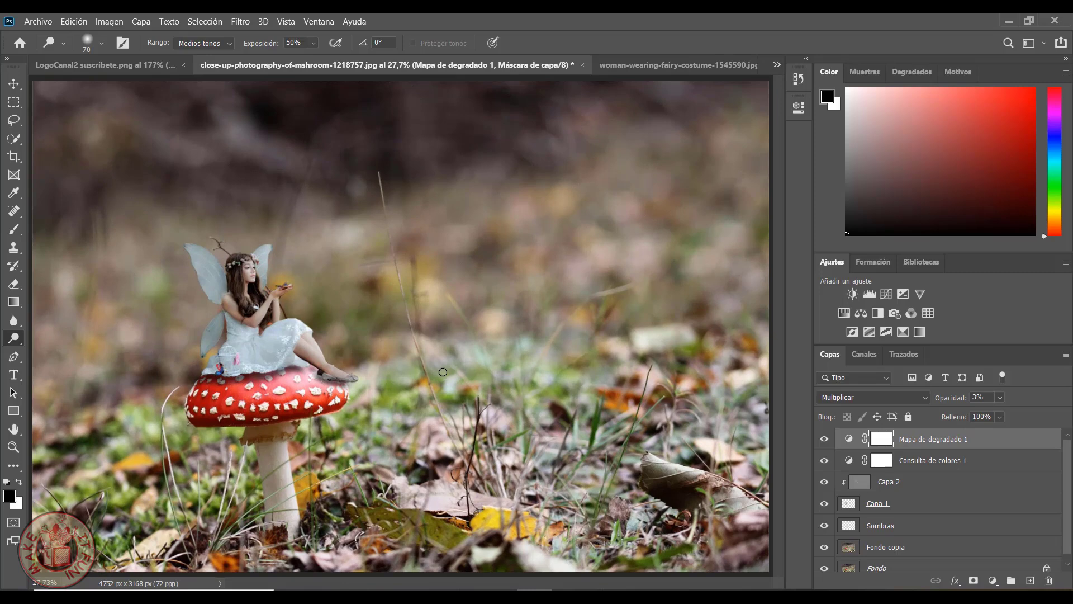